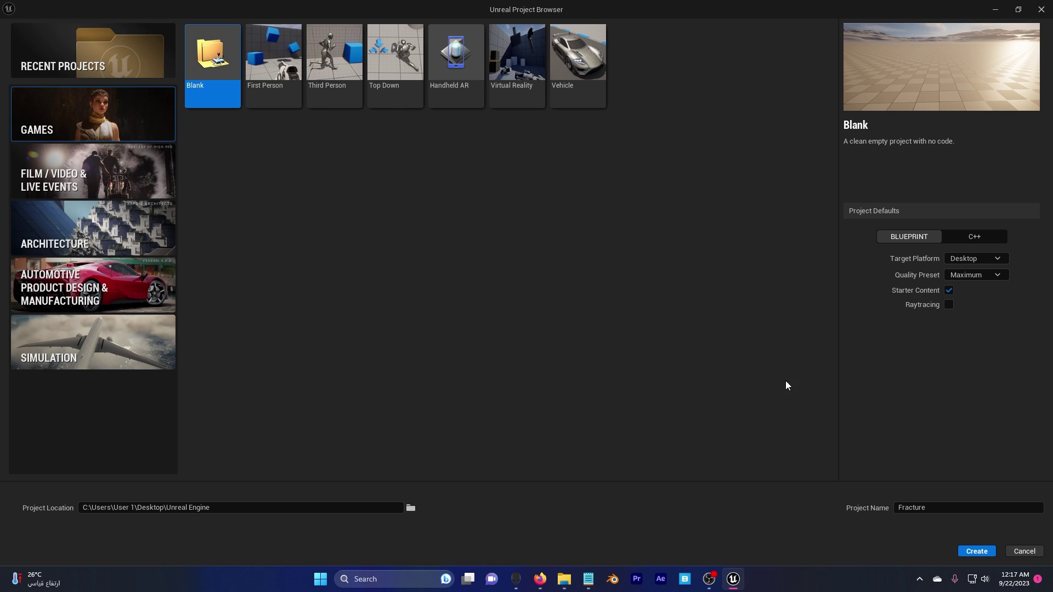
# Create the blank Fracture project with Starter Content and Raytracing enabled, and dock the Content Drawer in the layout
pyautogui.click(943, 306)
pyautogui.click(975, 552)
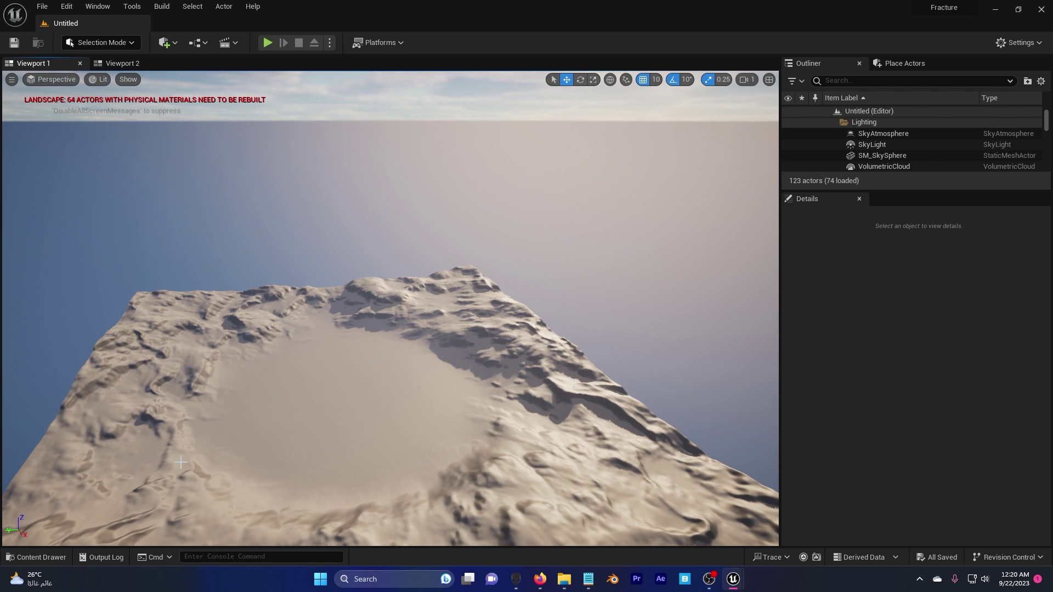
pyautogui.click(44, 559)
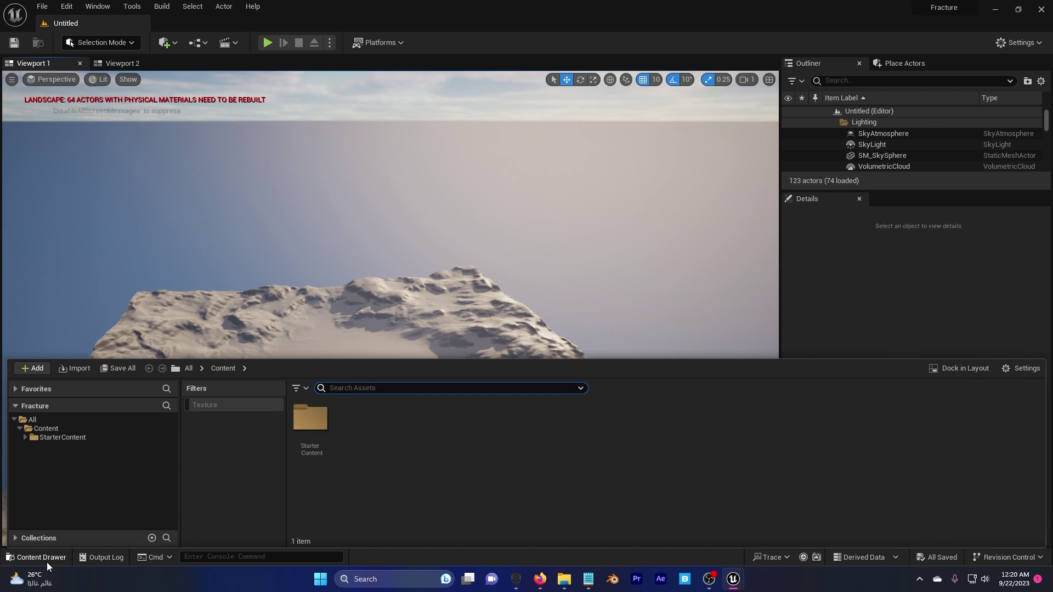
pyautogui.click(958, 368)
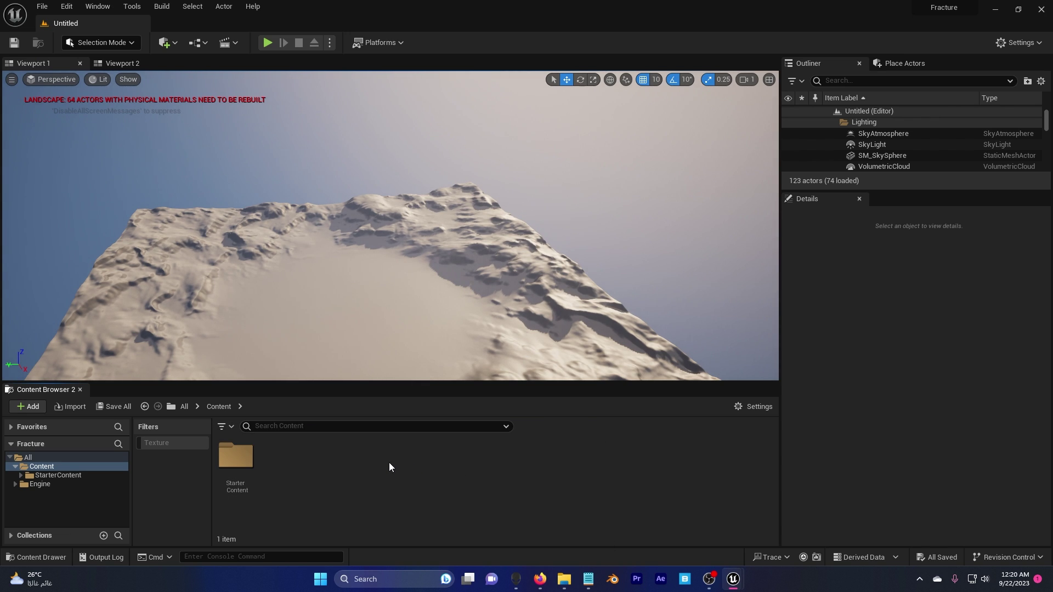
# Find the Movie Render Queue plugin by searching for "movie ren" and enable it
pyautogui.click(1018, 43)
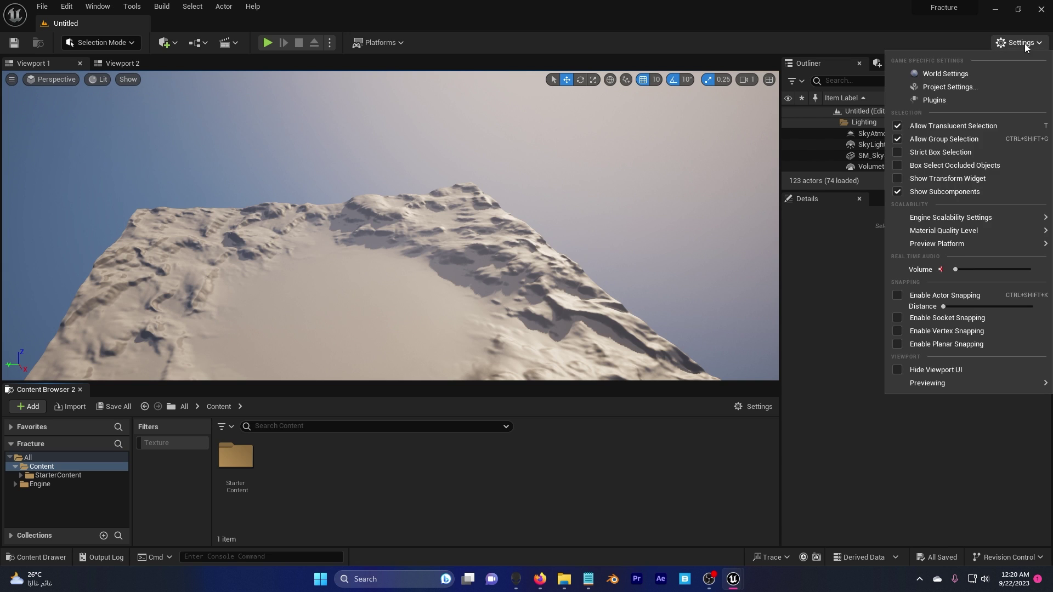
pyautogui.click(941, 99)
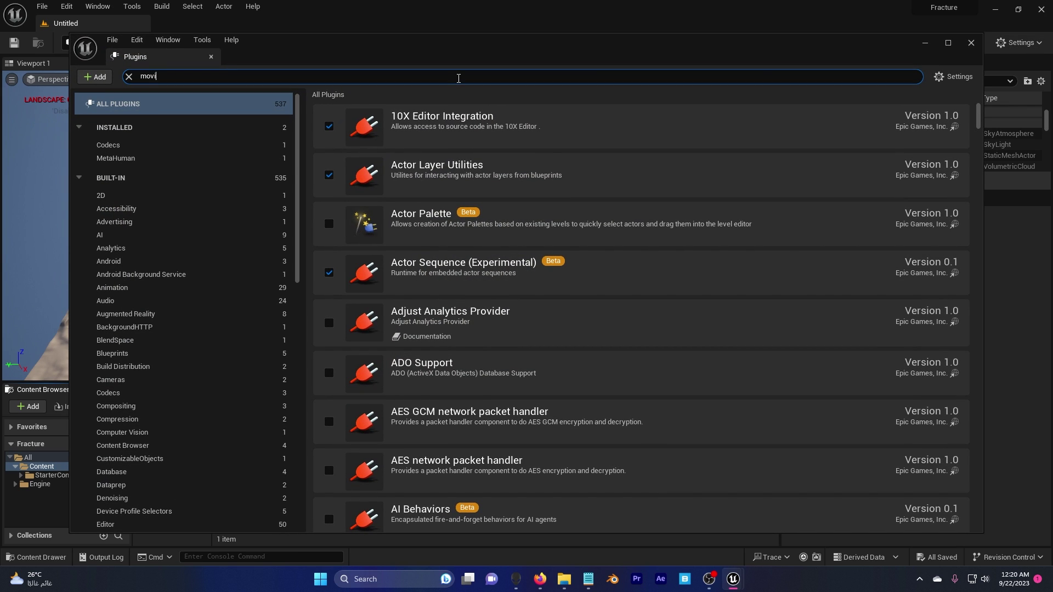
pyautogui.write('movie ren')
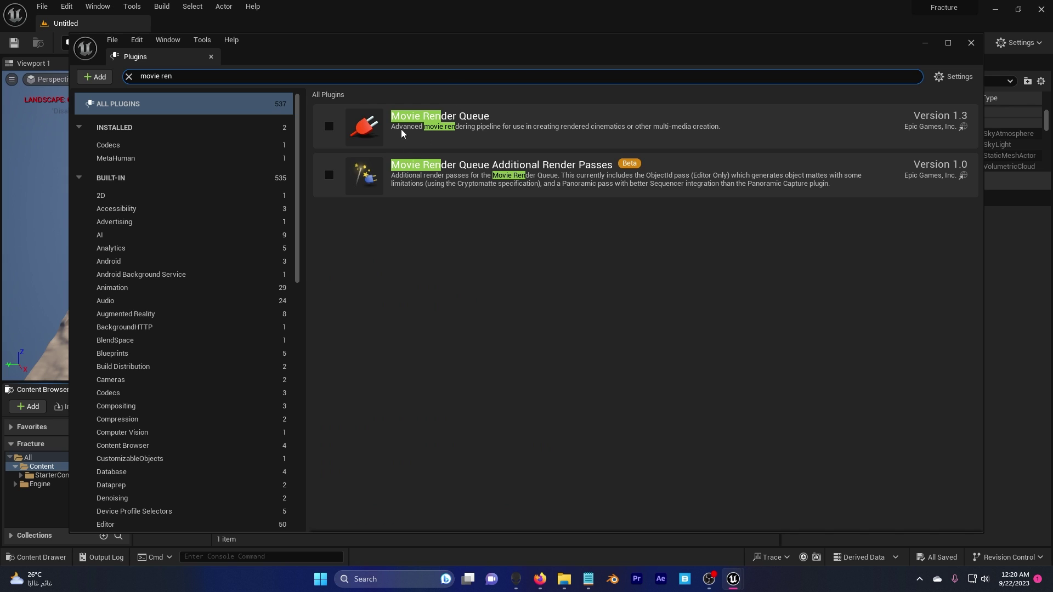
pyautogui.click(328, 127)
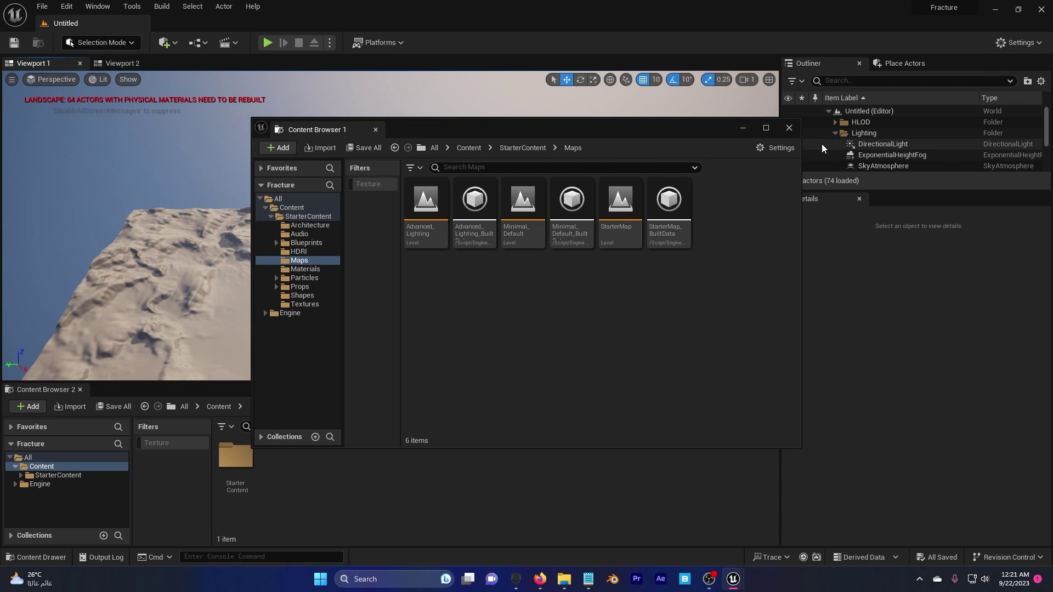
# Close the floating Content Browser window and create a folder named Fracture in the Content folder
pyautogui.click(775, 138)
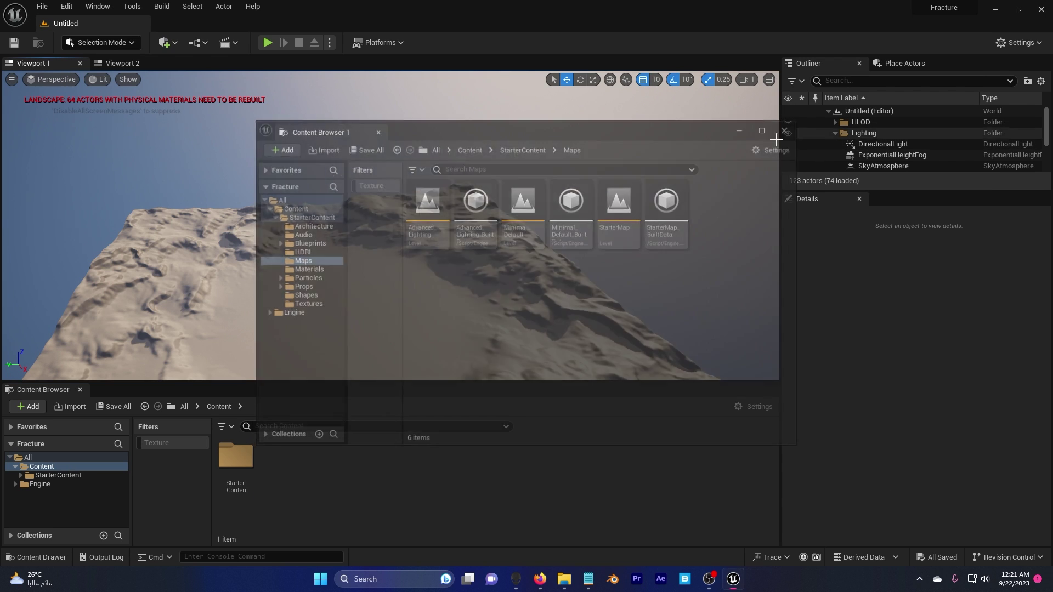
pyautogui.rightClick(290, 480)
pyautogui.click(334, 119)
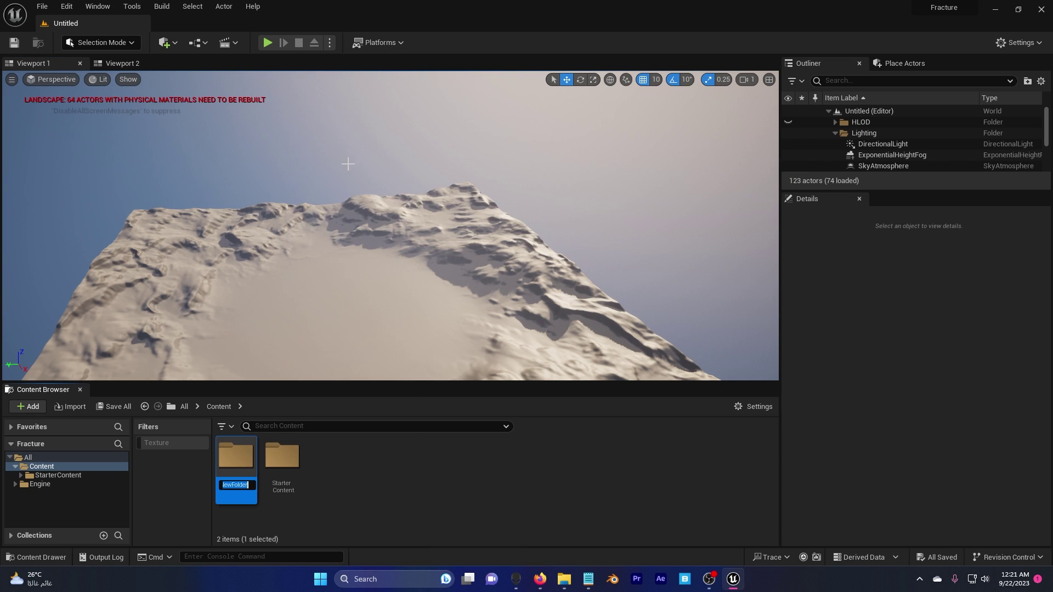
pyautogui.write('Fracture')
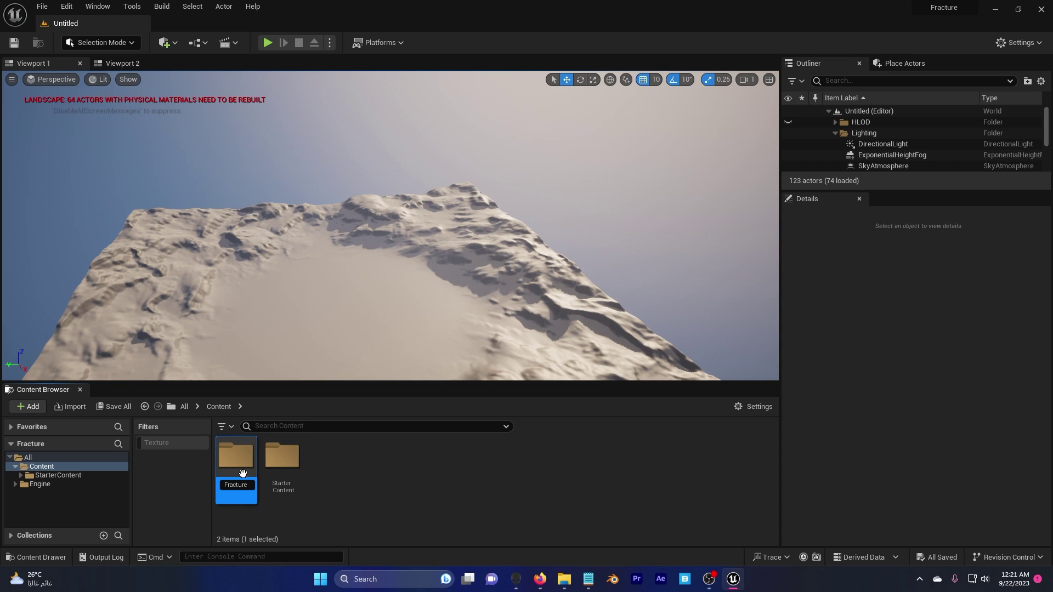
pyautogui.press('Return')
# Create a new level named Fracture inside the Fracture folder
pyautogui.doubleClick(242, 471)
pyautogui.rightClick(297, 465)
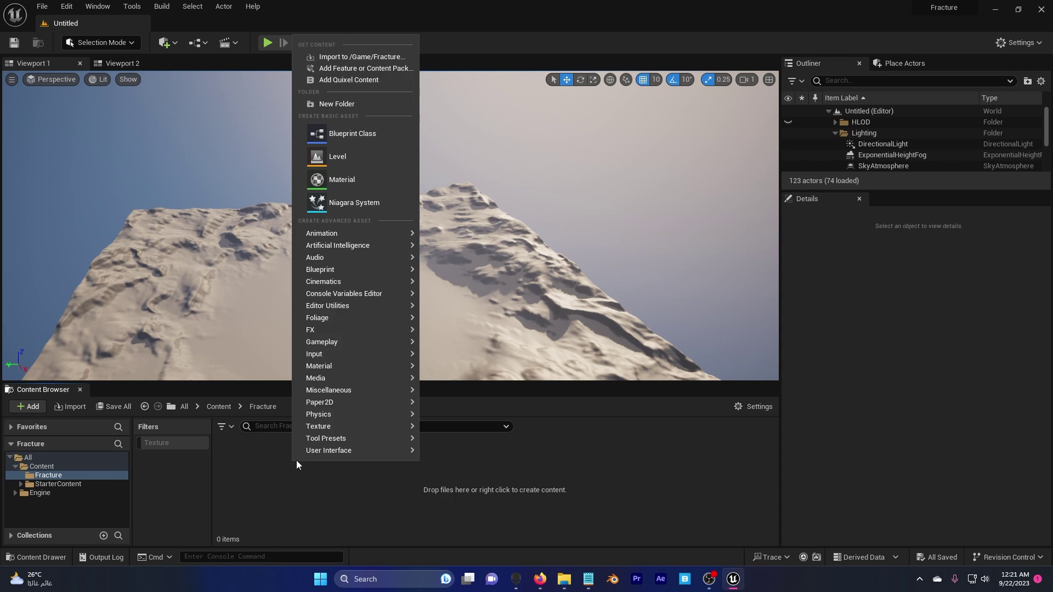
pyautogui.click(356, 159)
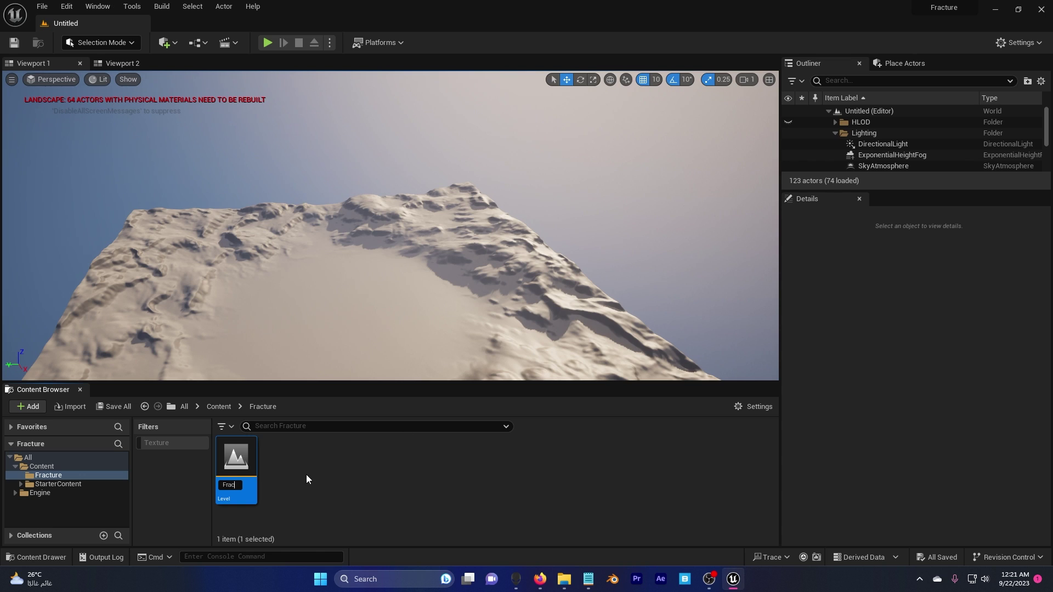
pyautogui.press('Return')
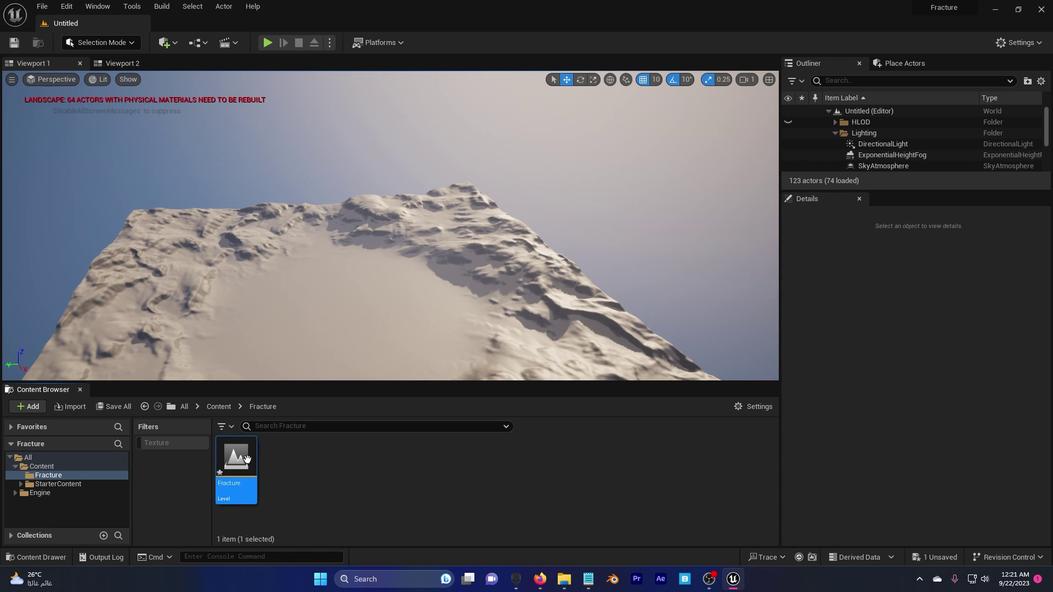
# In the project's Maps & Modes settings, set both the Editor Startup Map and the Game Default Map to Fracture
pyautogui.click(1018, 43)
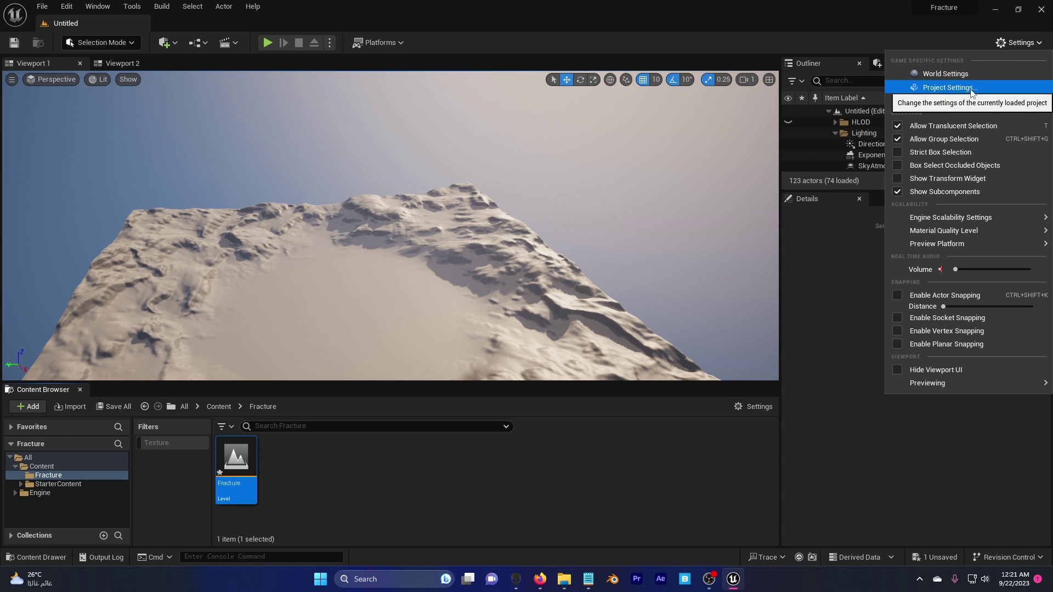
pyautogui.click(943, 86)
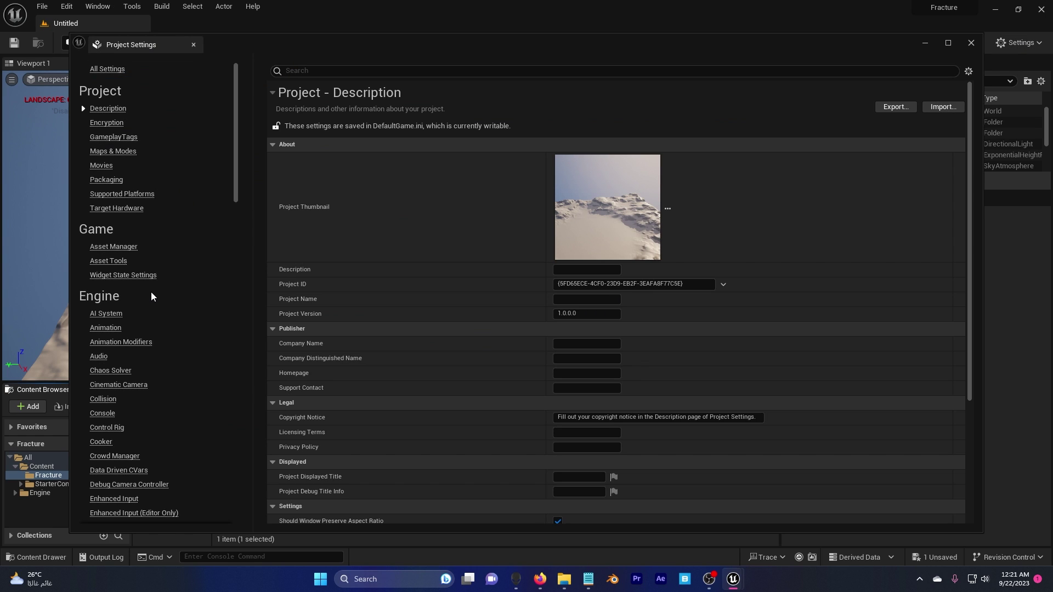
pyautogui.click(113, 151)
pyautogui.click(633, 220)
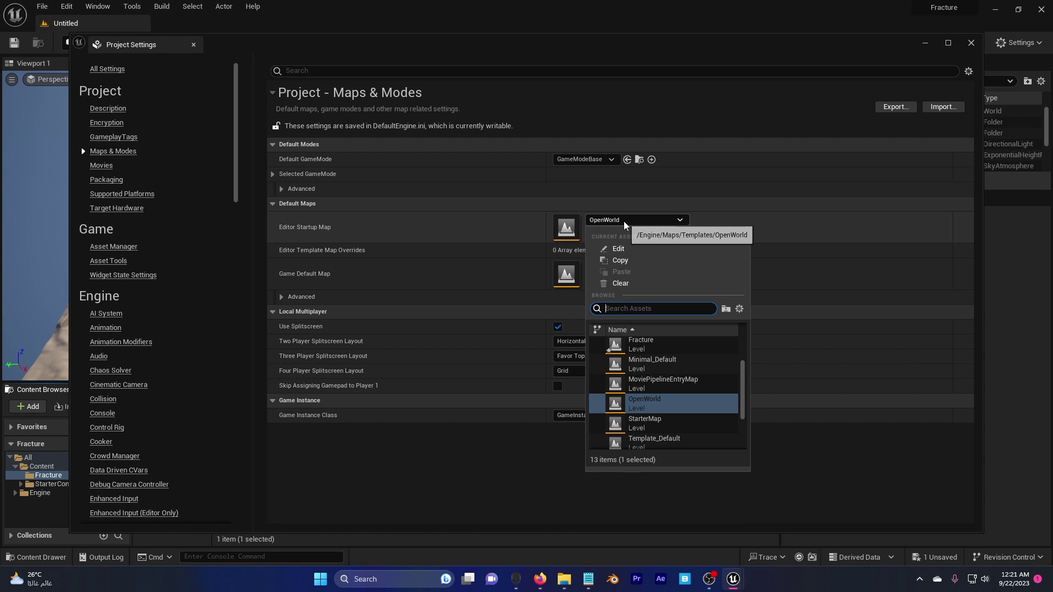
pyautogui.click(637, 343)
pyautogui.click(633, 267)
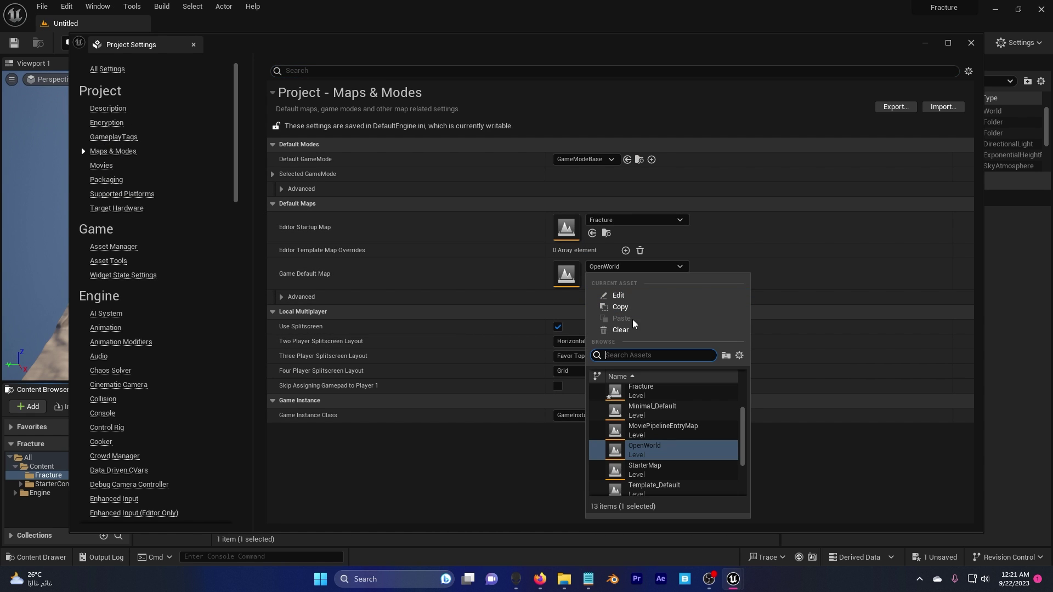
pyautogui.click(636, 390)
pyautogui.click(970, 43)
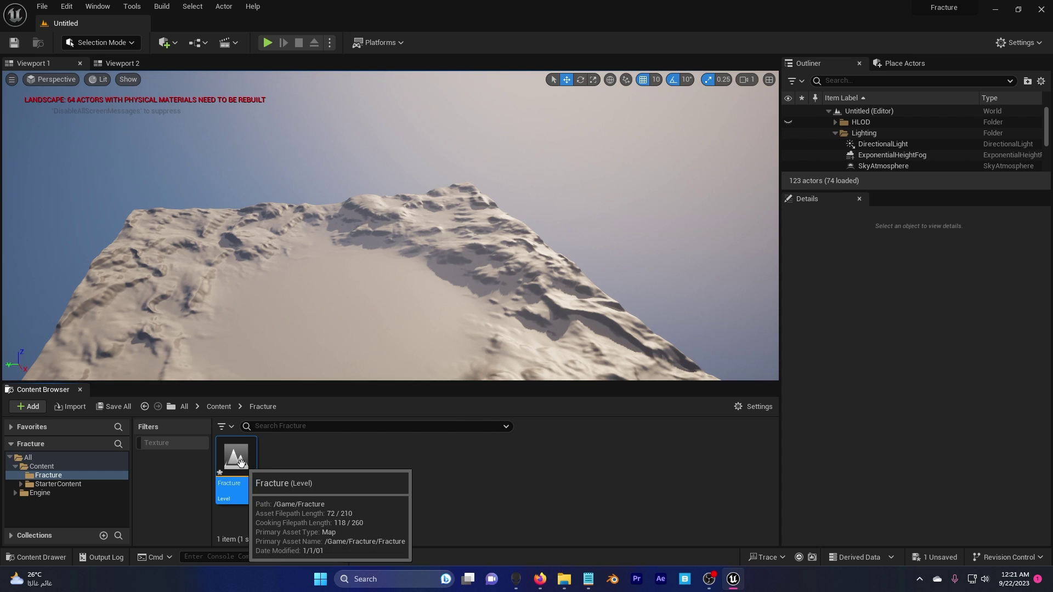
# Open the Fracture level, create a landscape with the default settings, and return to Selection mode
pyautogui.doubleClick(236, 464)
pyautogui.click(598, 414)
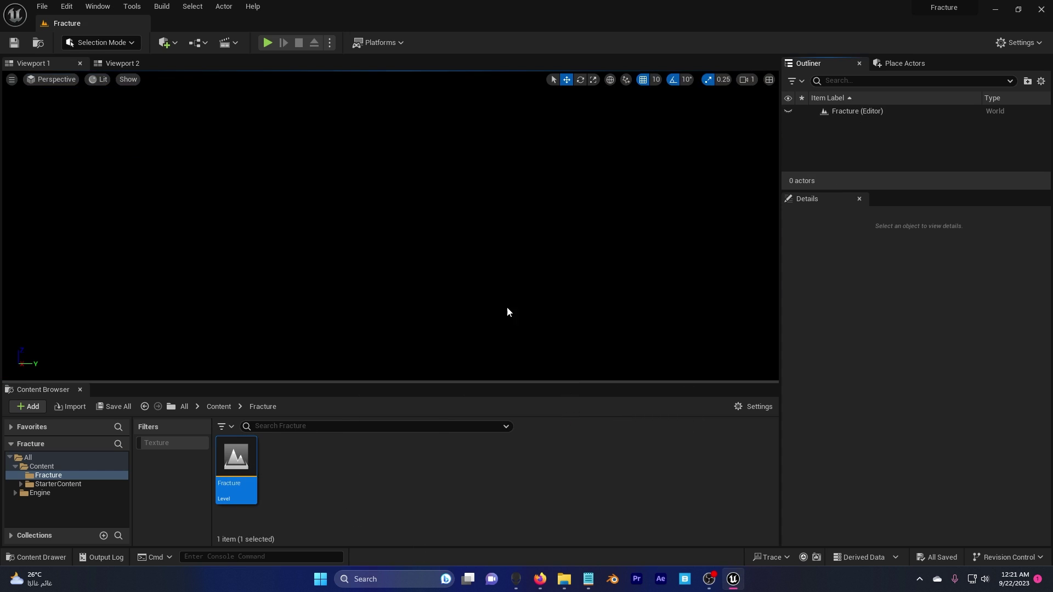
pyautogui.click(100, 42)
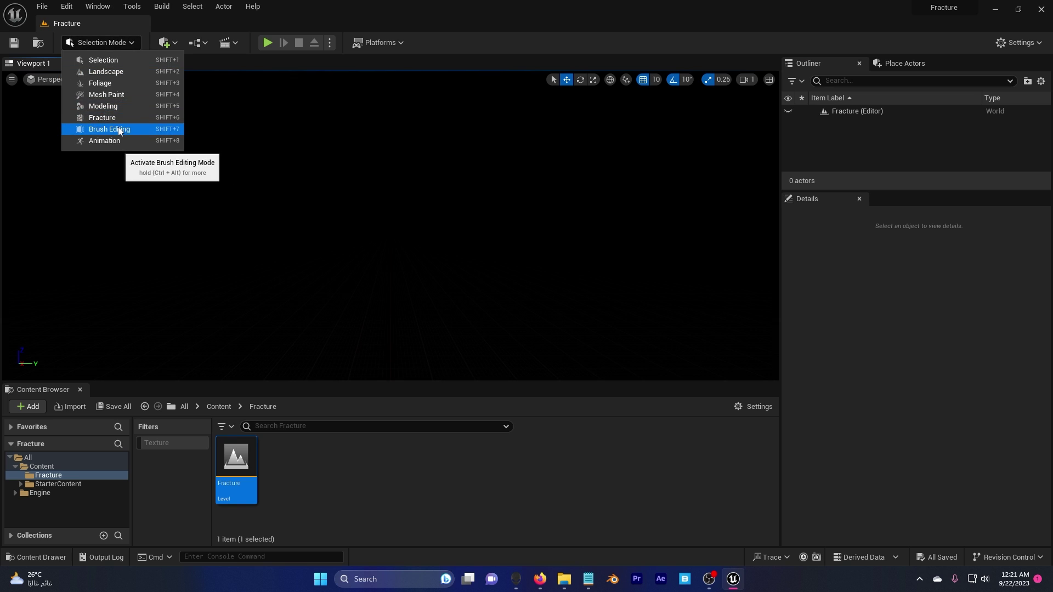
pyautogui.click(106, 72)
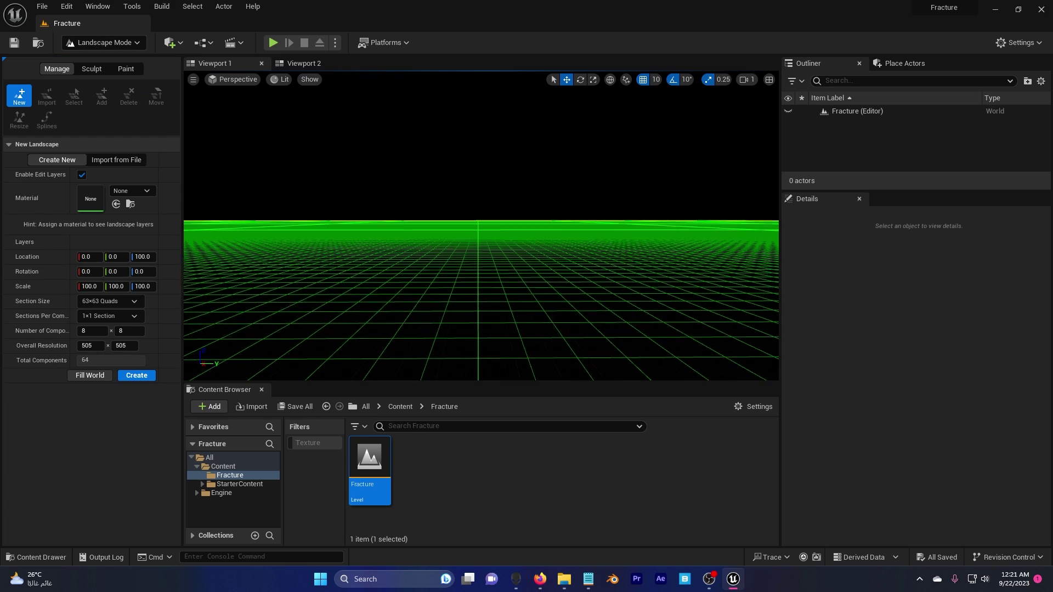
pyautogui.click(136, 376)
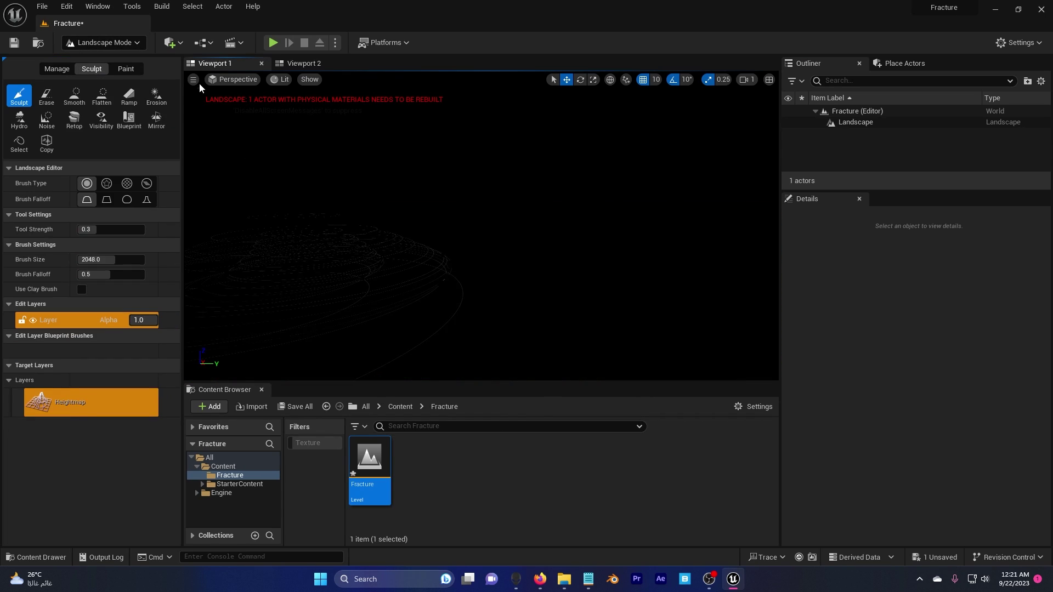
pyautogui.click(124, 44)
pyautogui.click(124, 61)
# Add a directional light, exponential height fog, sky atmosphere and sky light to the level
pyautogui.click(165, 42)
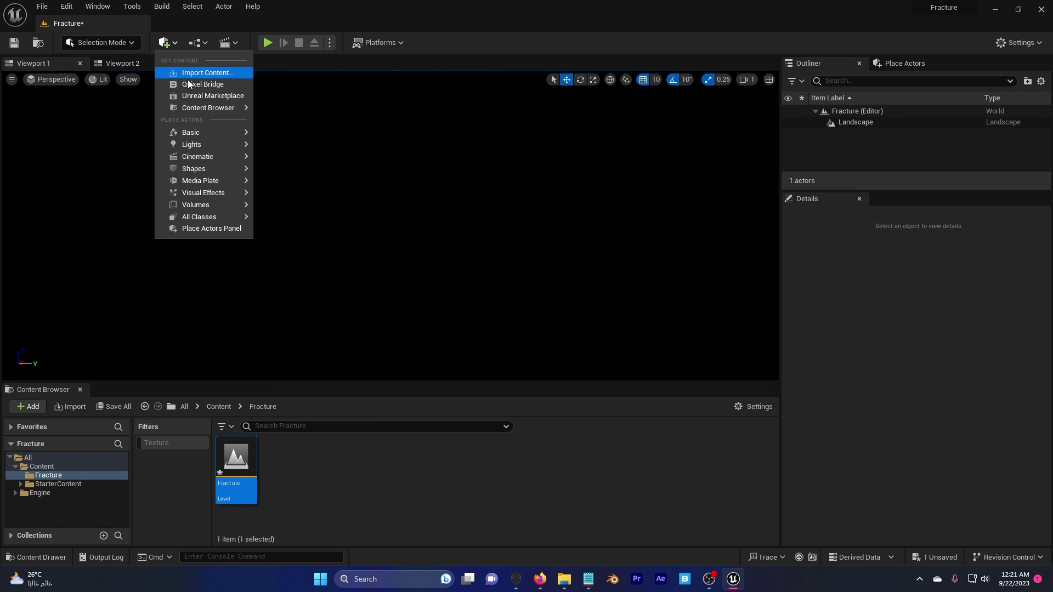
pyautogui.moveTo(206, 132)
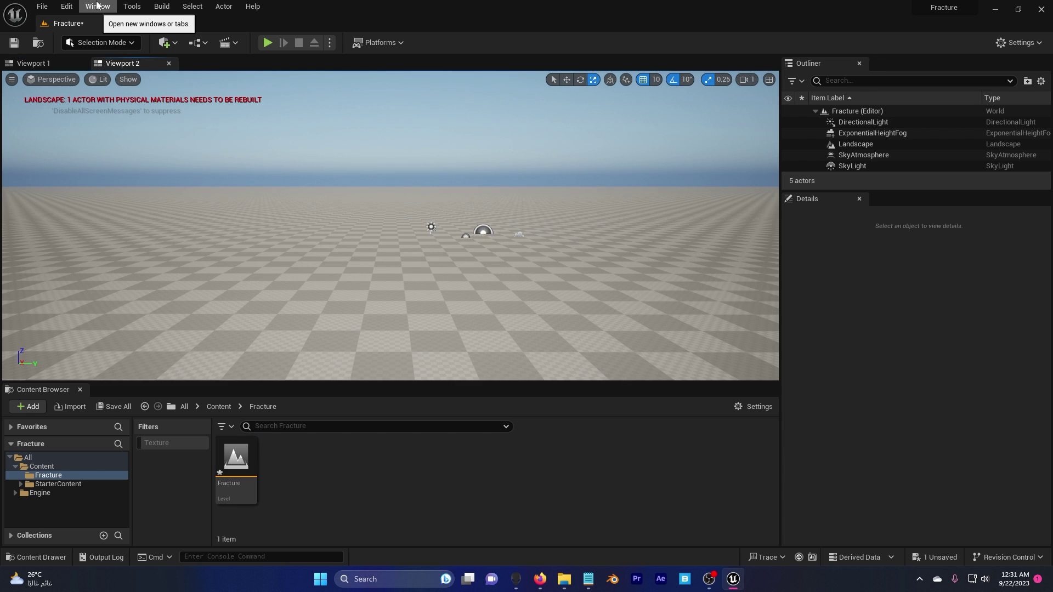
# Show the Place Actors panel and dock it beside the Outliner
pyautogui.click(98, 6)
pyautogui.click(159, 207)
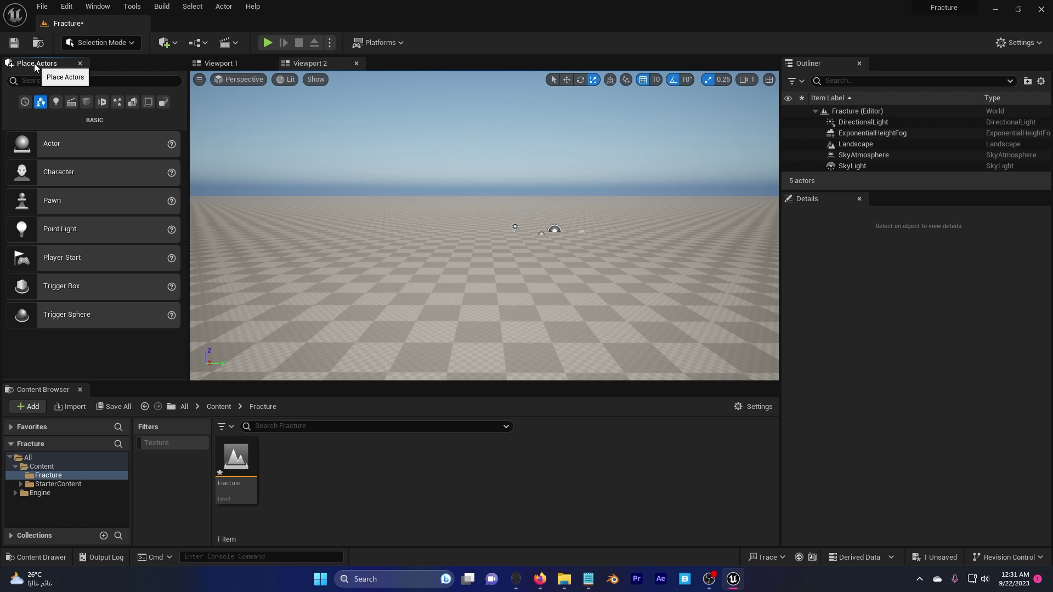
pyautogui.moveTo(38, 63); pyautogui.dragTo(892, 67)
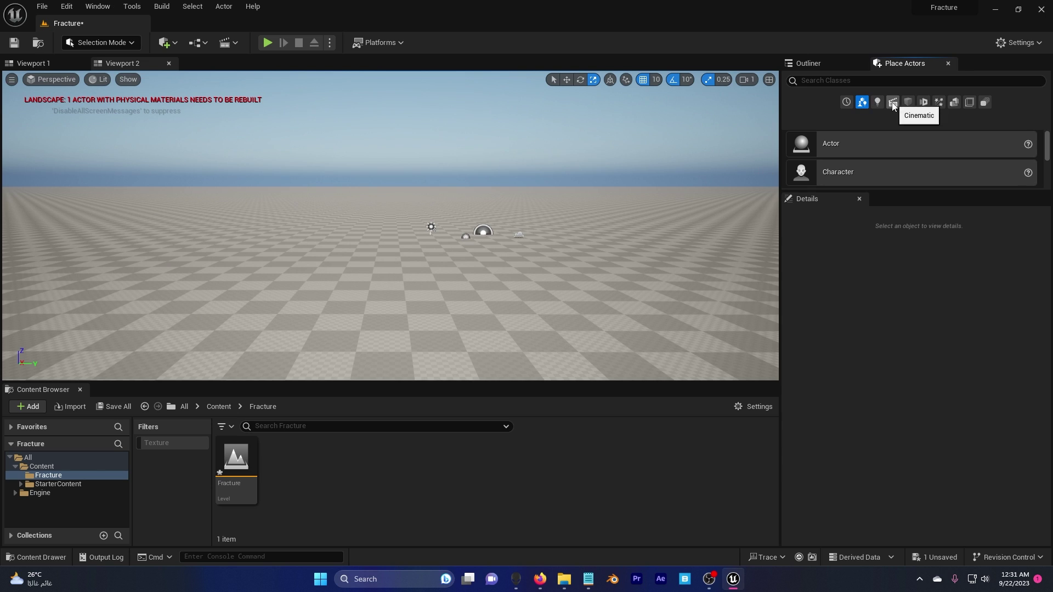
# Place a cube on the landscape and scale it down along X into a thin upright wall
pyautogui.click(907, 102)
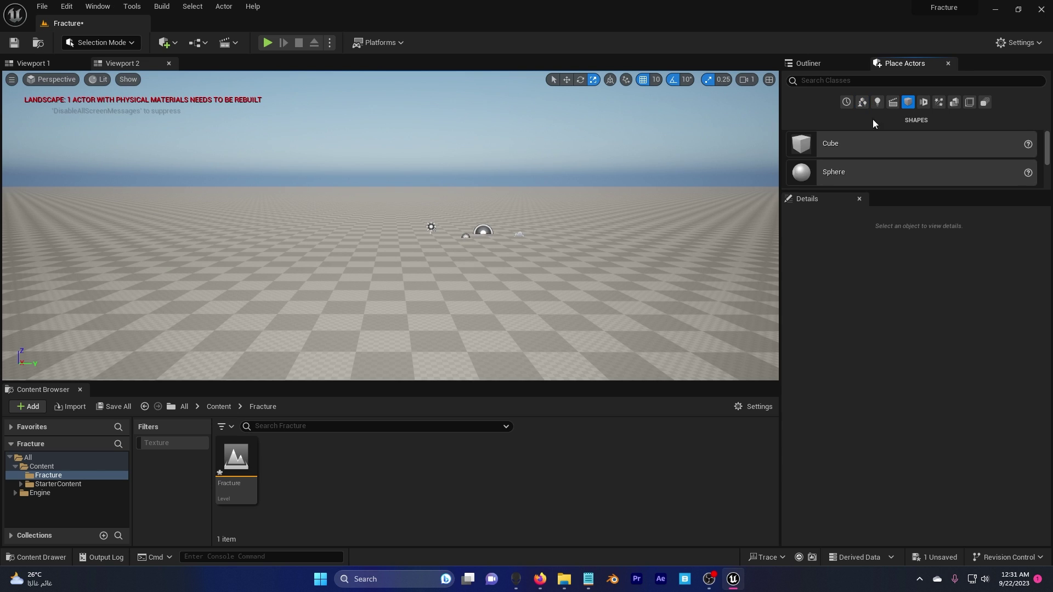
pyautogui.moveTo(830, 148); pyautogui.dragTo(373, 219)
pyautogui.press('w')
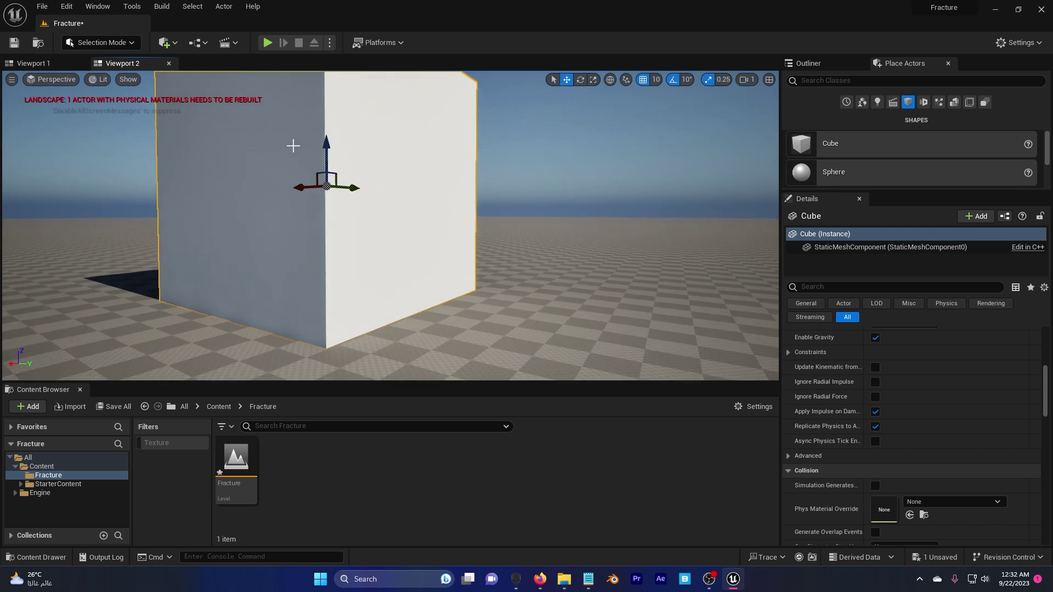
pyautogui.press('r')
pyautogui.moveTo(300, 187); pyautogui.dragTo(351, 185)
pyautogui.moveTo(351, 186); pyautogui.dragTo(307, 164, button='right')
pyautogui.keyDown('alt'); pyautogui.moveTo(432, 251); pyautogui.dragTo(432, 252); pyautogui.keyUp('alt')
# Switch to Fracture mode and generate Cube_GeometryCollection from the cube, stored in the Content/Fracture folder
pyautogui.click(102, 42)
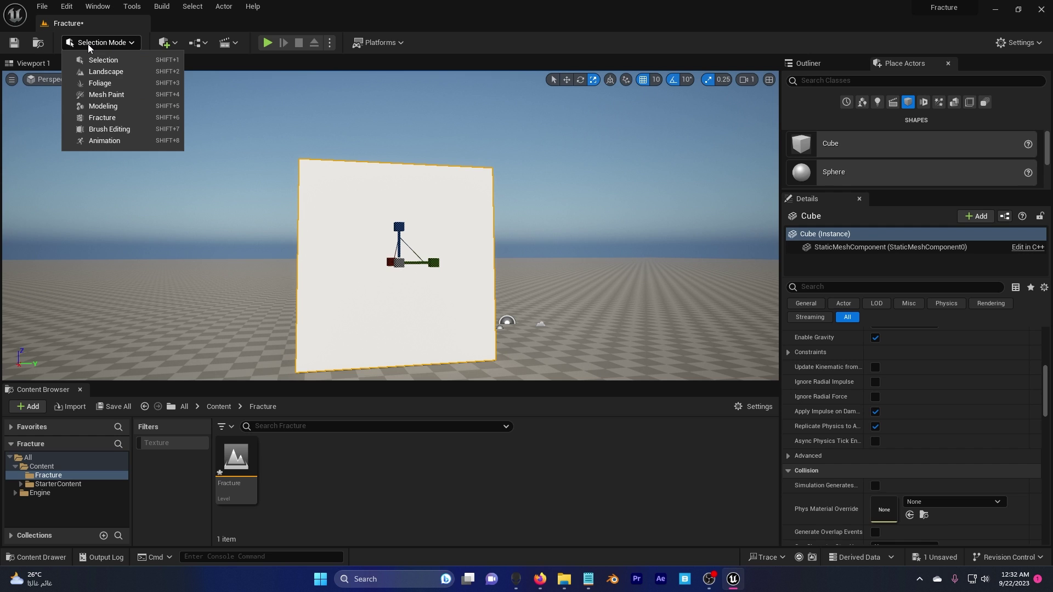
pyautogui.click(115, 118)
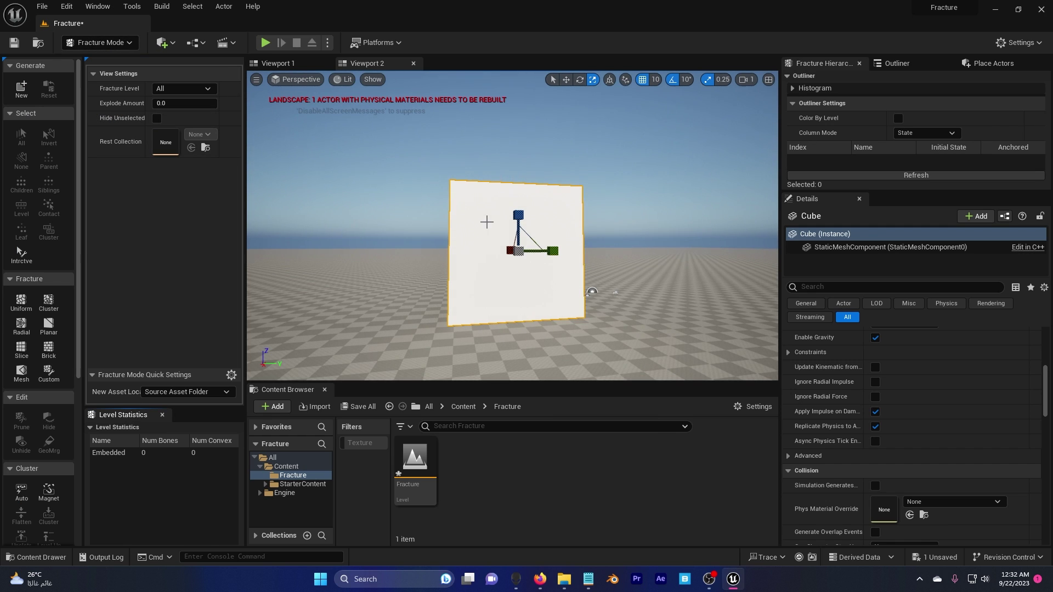
pyautogui.click(19, 96)
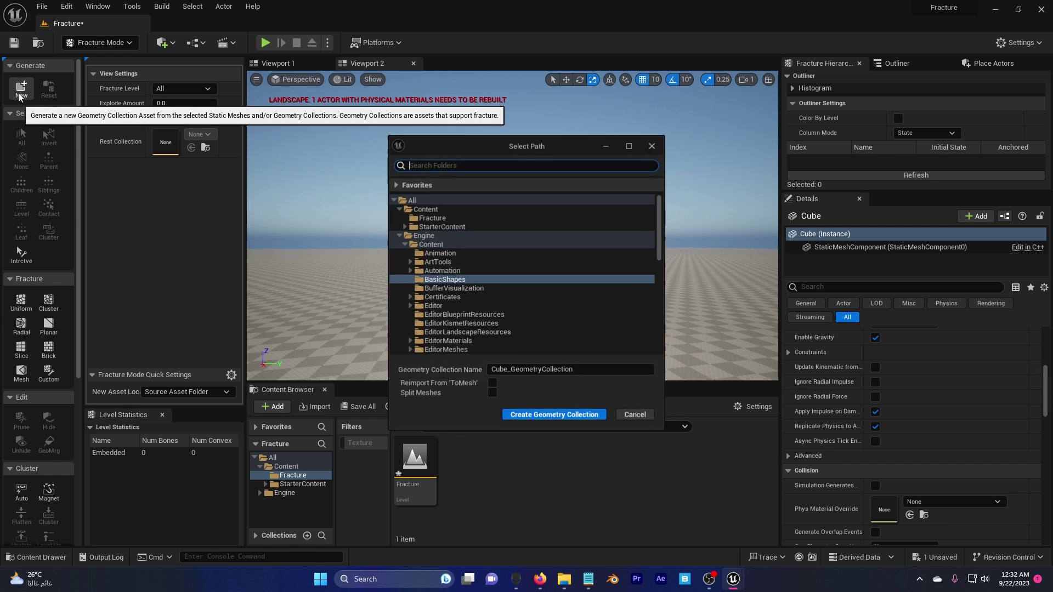
pyautogui.click(437, 218)
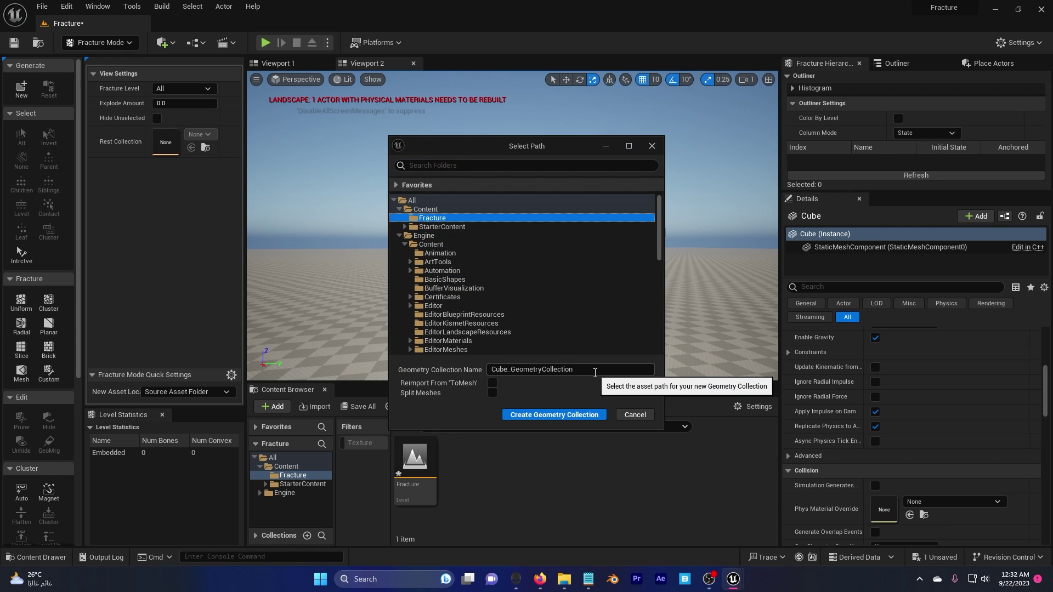
pyautogui.click(558, 415)
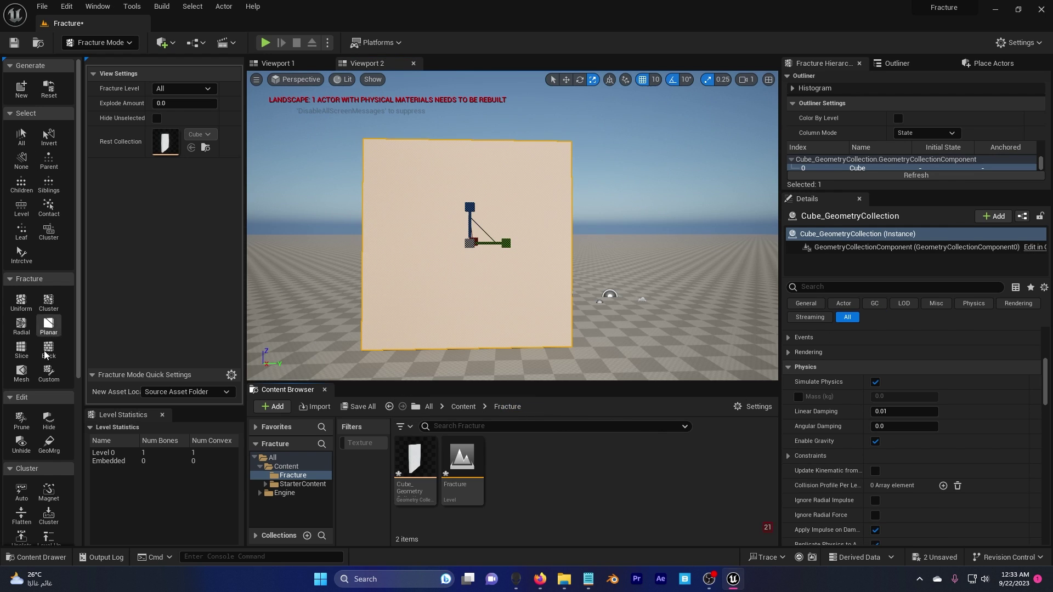
# Fracture the wall with the Cluster tool, using a noise amplitude of 5 and a noise frequency of 0.05
pyautogui.click(49, 303)
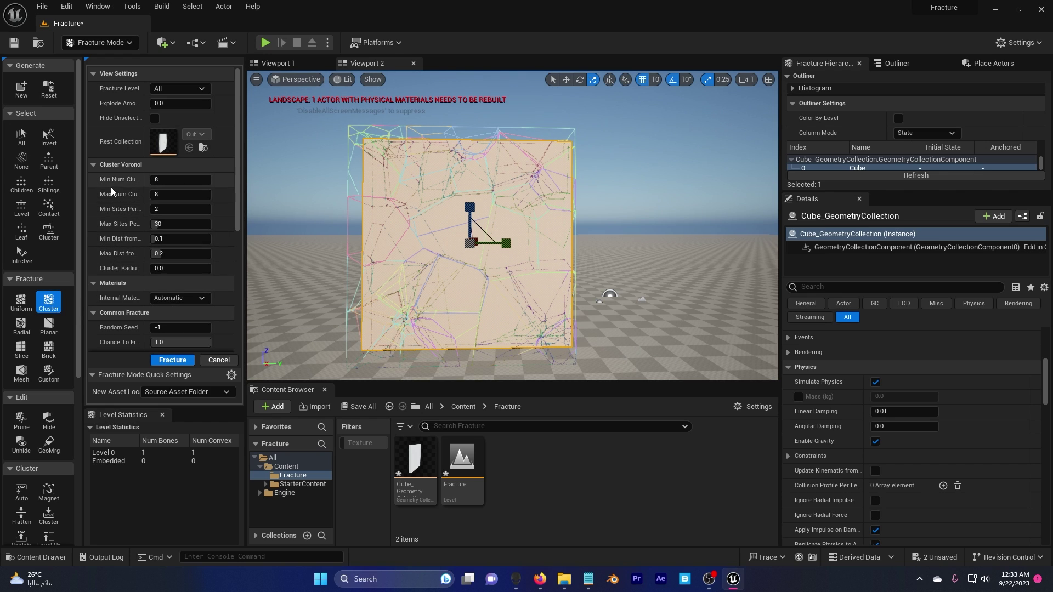
pyautogui.moveTo(147, 179); pyautogui.dragTo(157, 182)
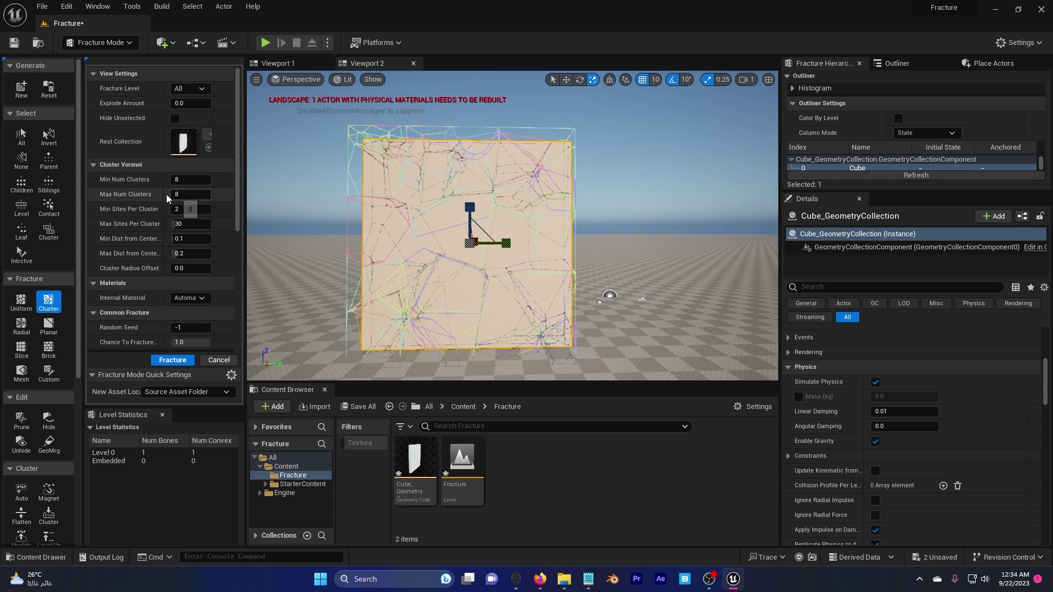
pyautogui.scroll(-8, 116, 185)
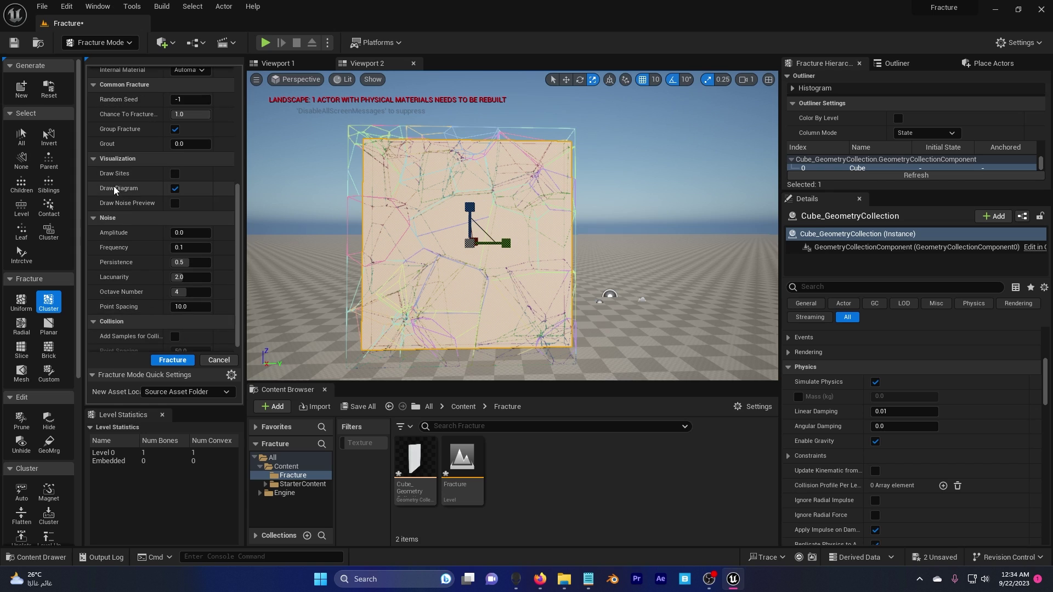
pyautogui.click(211, 231)
pyautogui.write('5')
pyautogui.press('Return')
pyautogui.press('Tab')
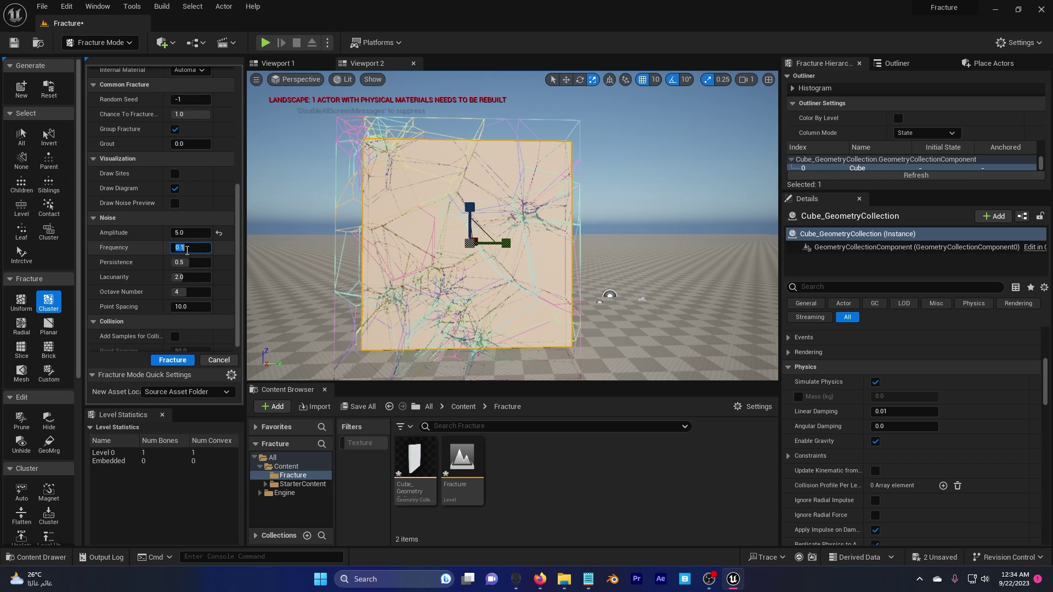
pyautogui.write('0.05')
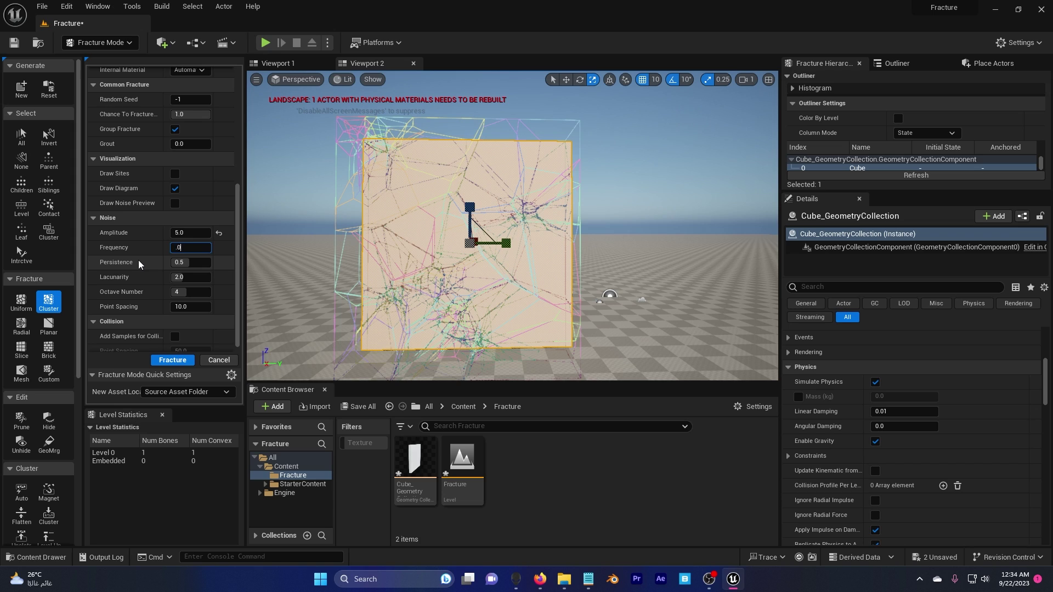
pyautogui.press('Return')
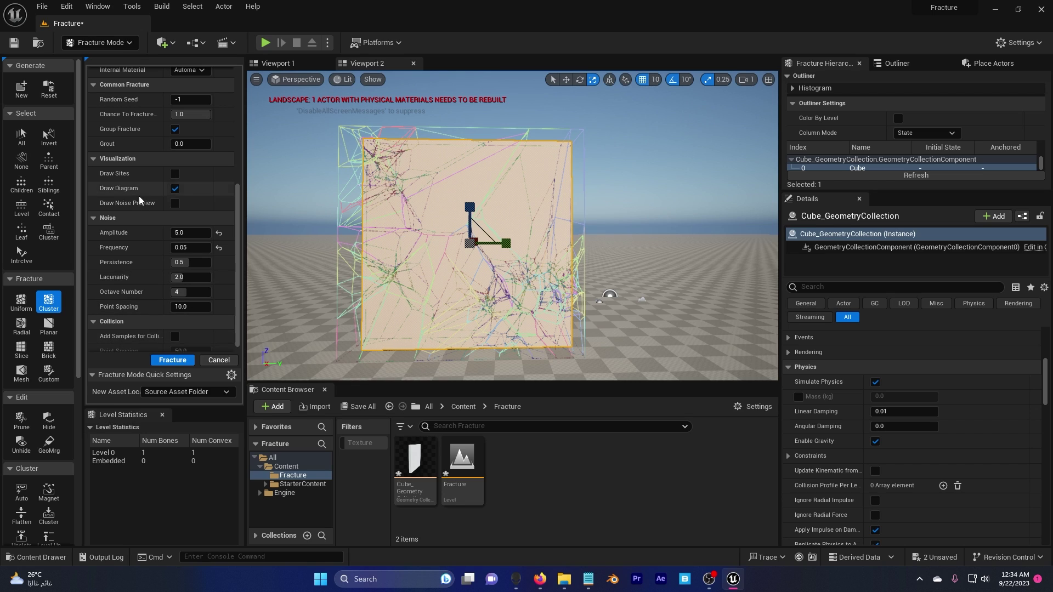
pyautogui.click(160, 360)
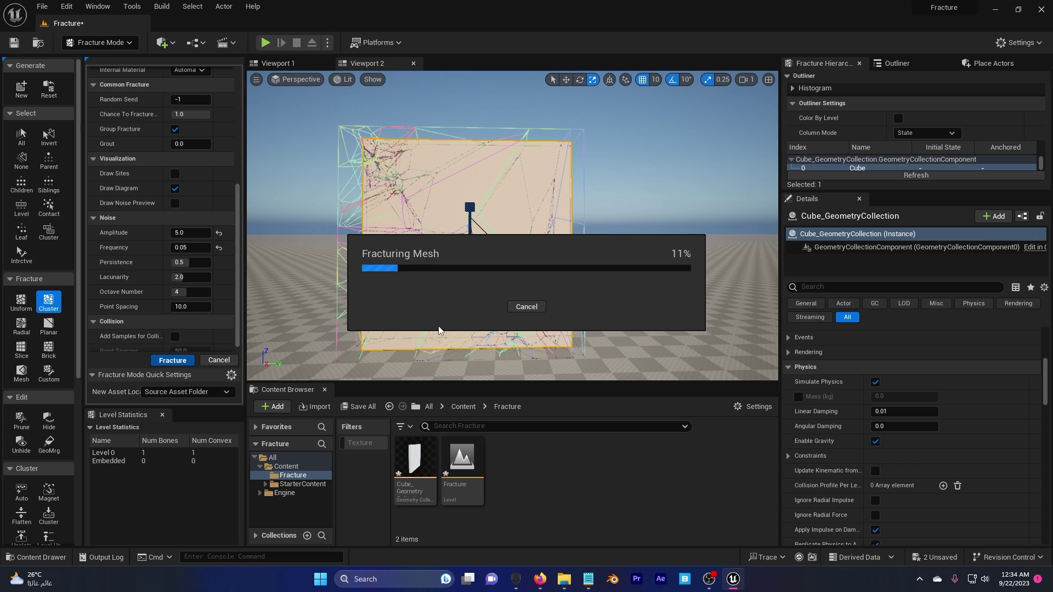
# Examine the fractured pieces by raising the Explode Amount to 0.63, and return it to 0
pyautogui.moveTo(442, 239); pyautogui.dragTo(422, 187)
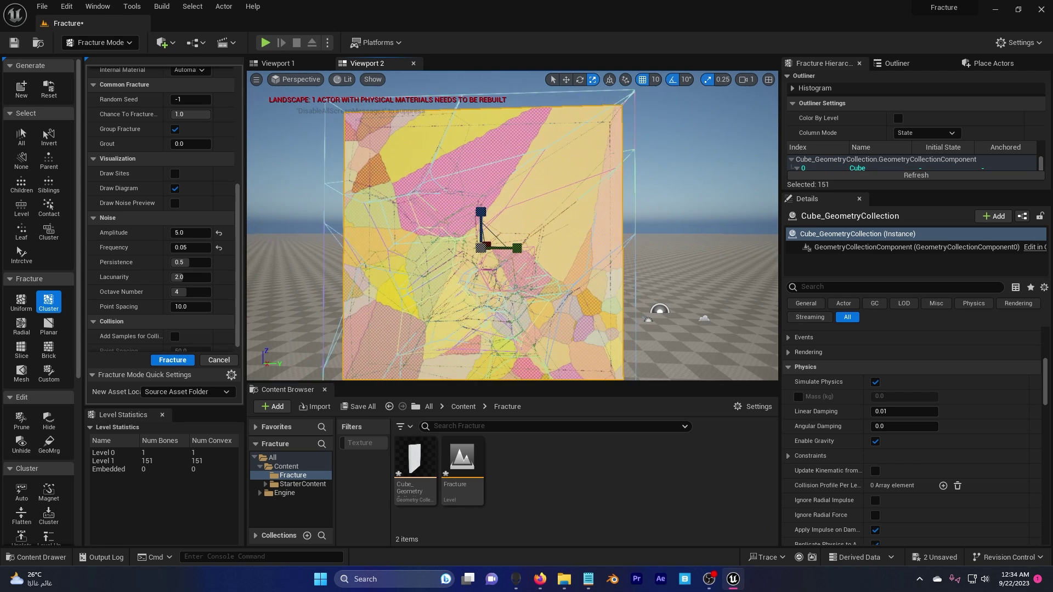
pyautogui.scroll(5, 118, 186)
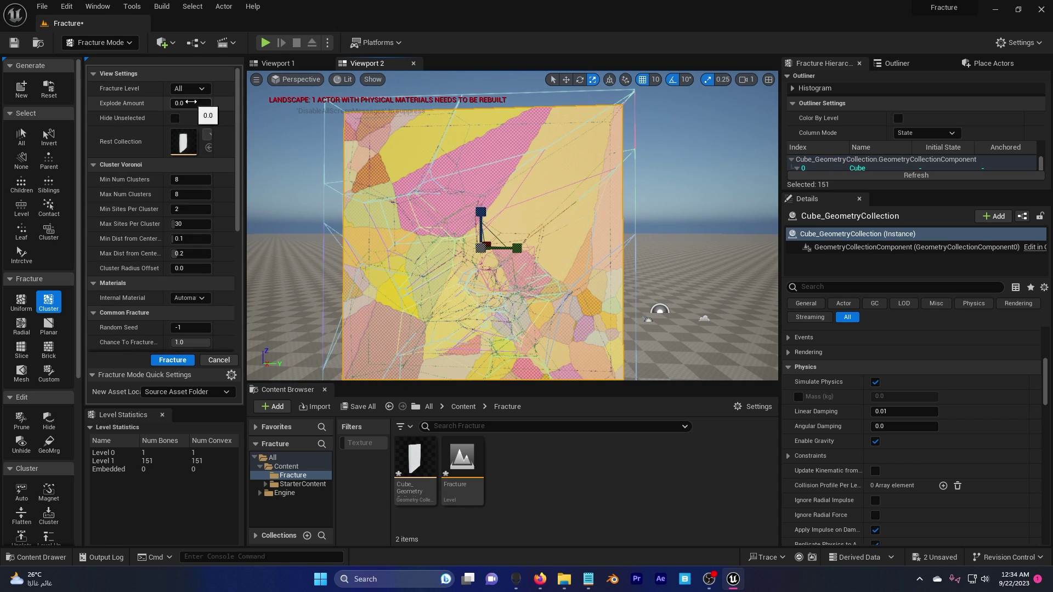
pyautogui.moveTo(189, 103); pyautogui.dragTo(485, 176)
pyautogui.moveTo(485, 177); pyautogui.dragTo(459, 205, button='right')
pyautogui.press('w')
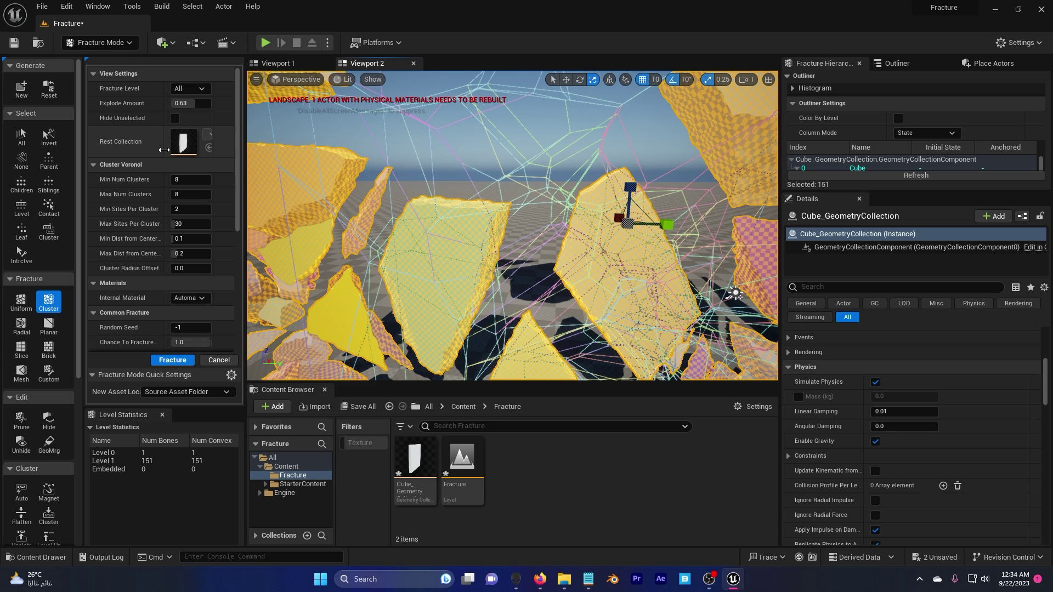
pyautogui.moveTo(194, 103); pyautogui.dragTo(164, 104)
pyautogui.press('f')
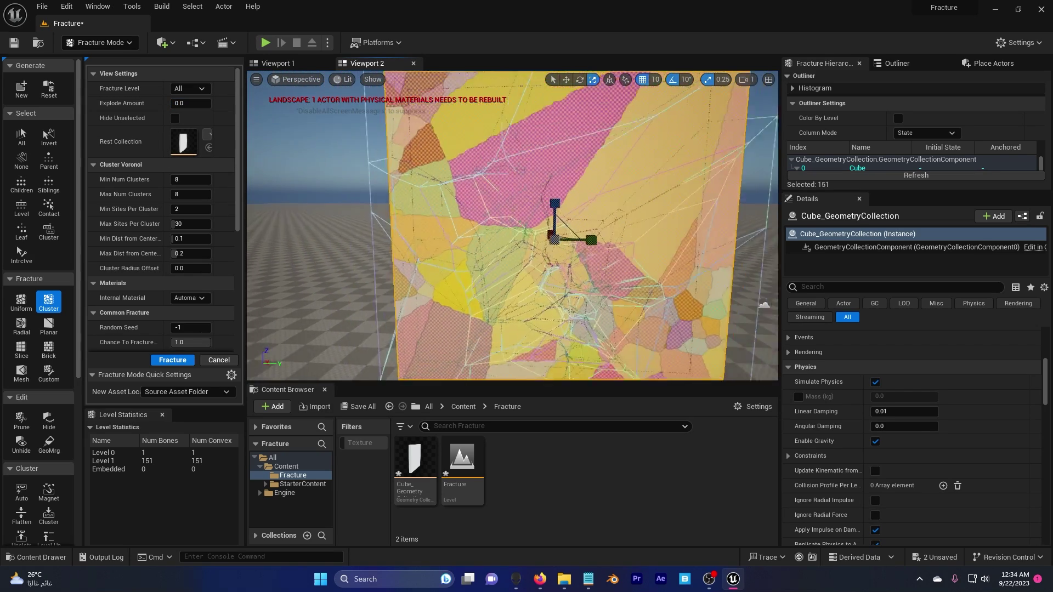
pyautogui.click(519, 244)
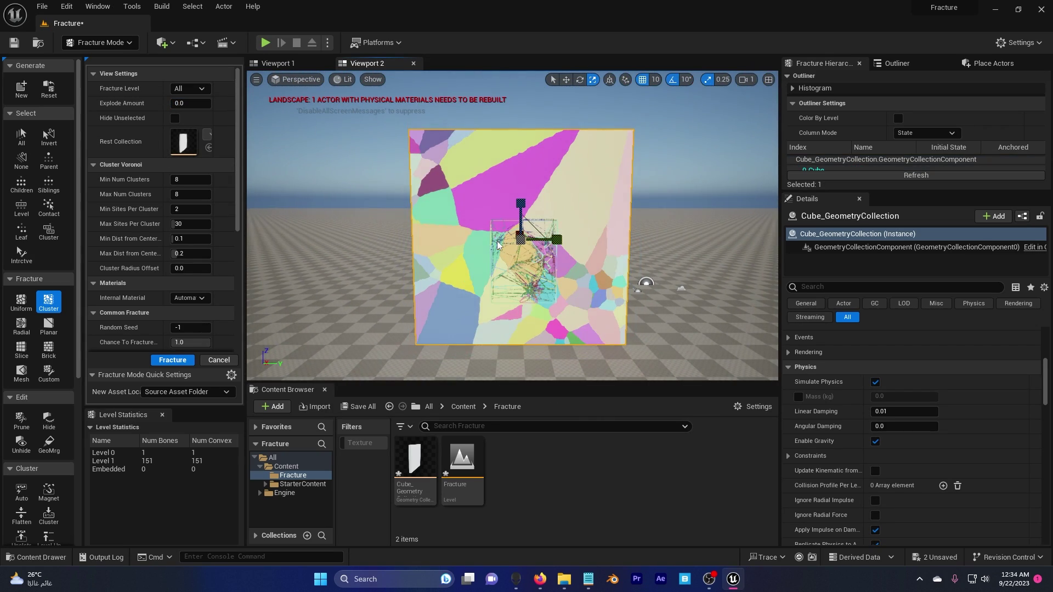
pyautogui.click(343, 189)
# Select the large pieces in the middle of the wall together with the adjoining smaller ones below them
pyautogui.moveTo(538, 245); pyautogui.dragTo(538, 233, button='right')
pyautogui.scroll(3, 538, 244)
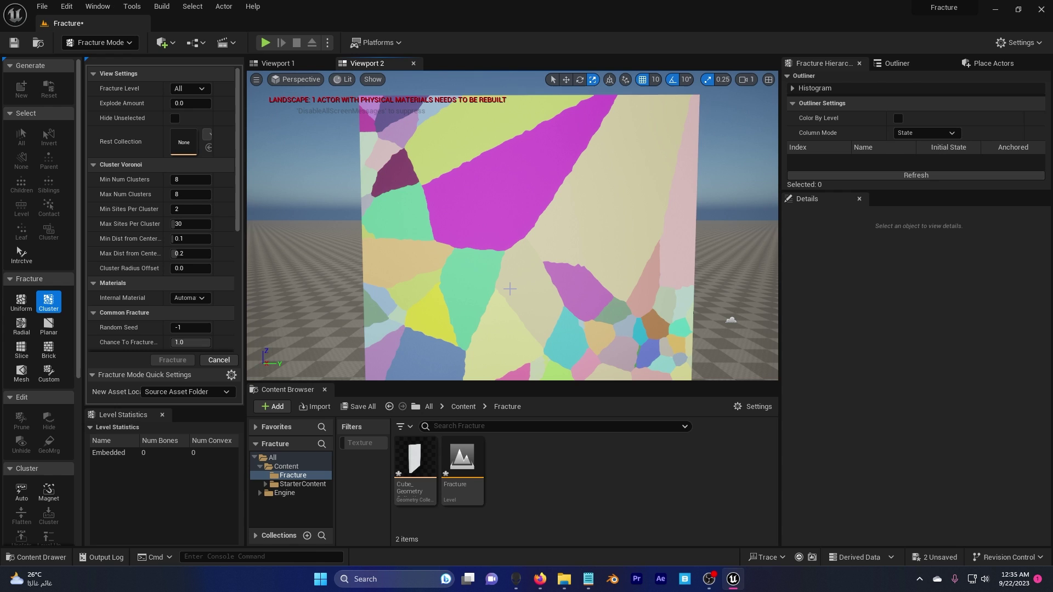
pyautogui.click(478, 269)
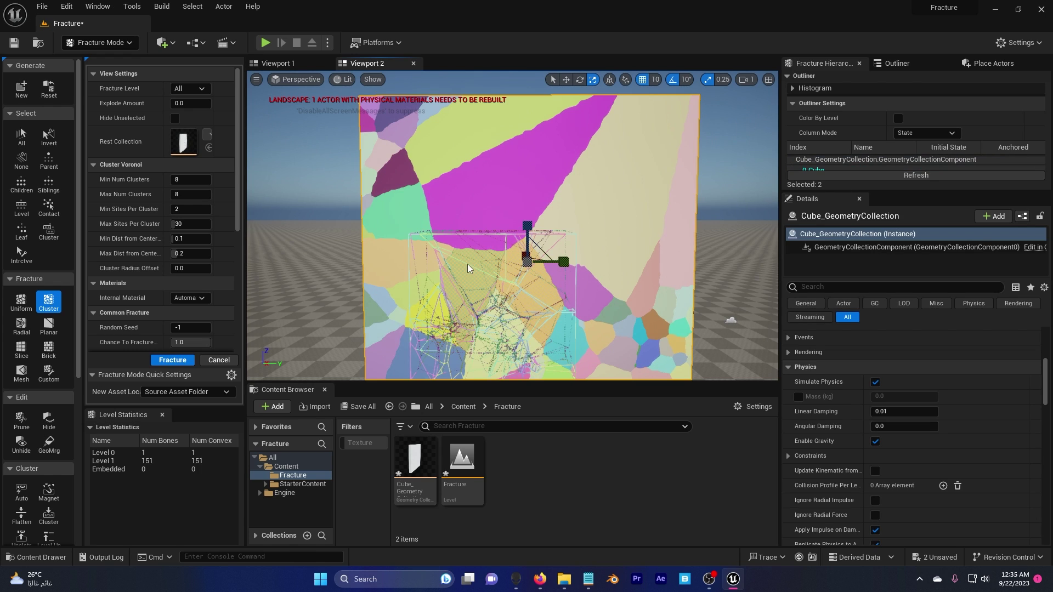
pyautogui.click(487, 222)
pyautogui.keyDown('shift'); pyautogui.click(613, 229); pyautogui.keyUp('shift')
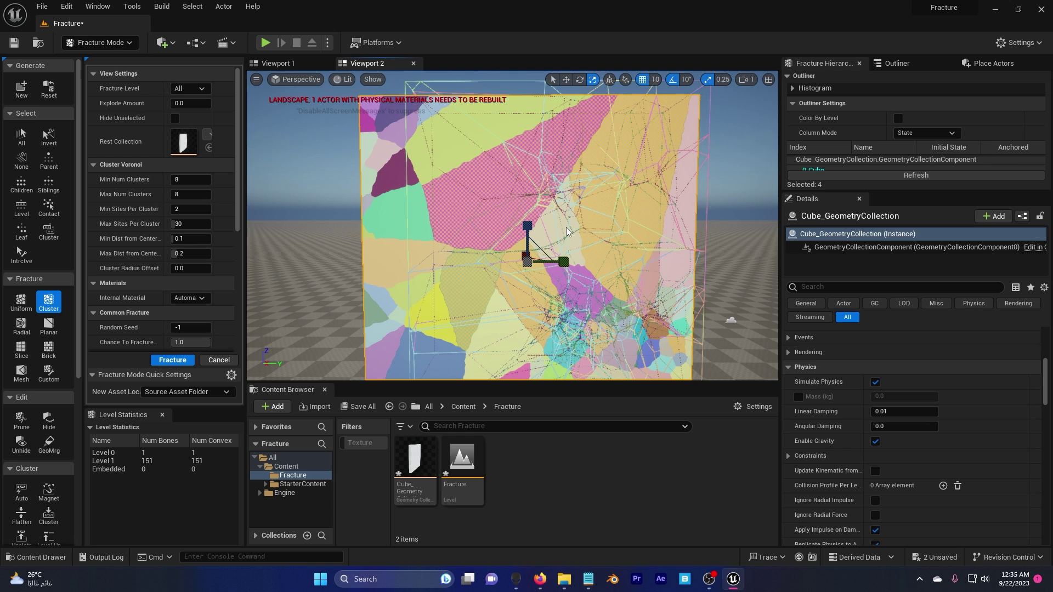
pyautogui.keyDown('shift'); pyautogui.click(565, 283); pyautogui.keyUp('shift')
pyautogui.keyDown('shift'); pyautogui.click(427, 262); pyautogui.keyUp('shift')
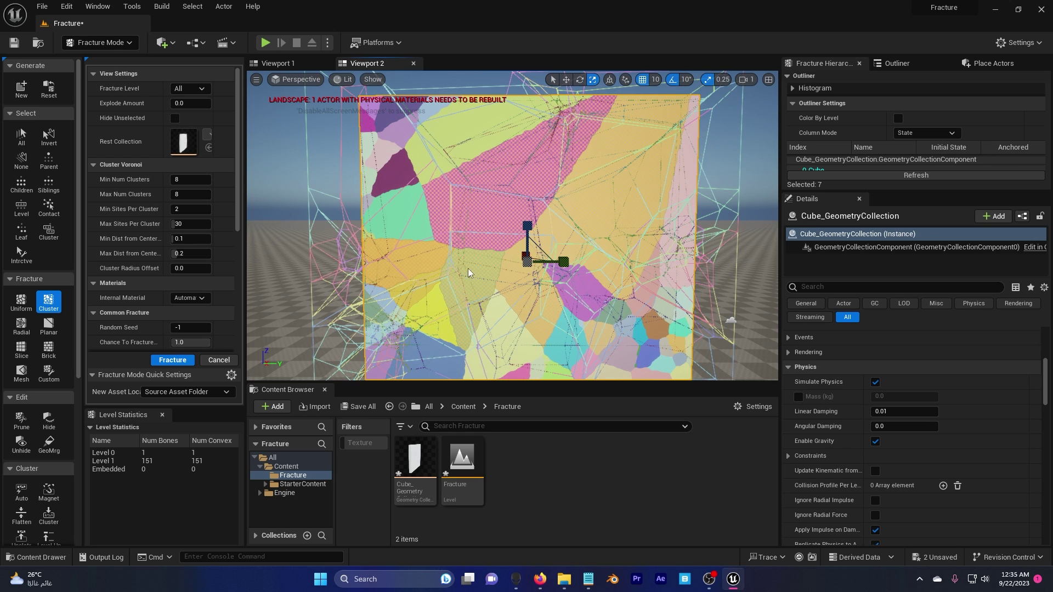
pyautogui.keyDown('shift'); pyautogui.click(437, 307); pyautogui.keyUp('shift')
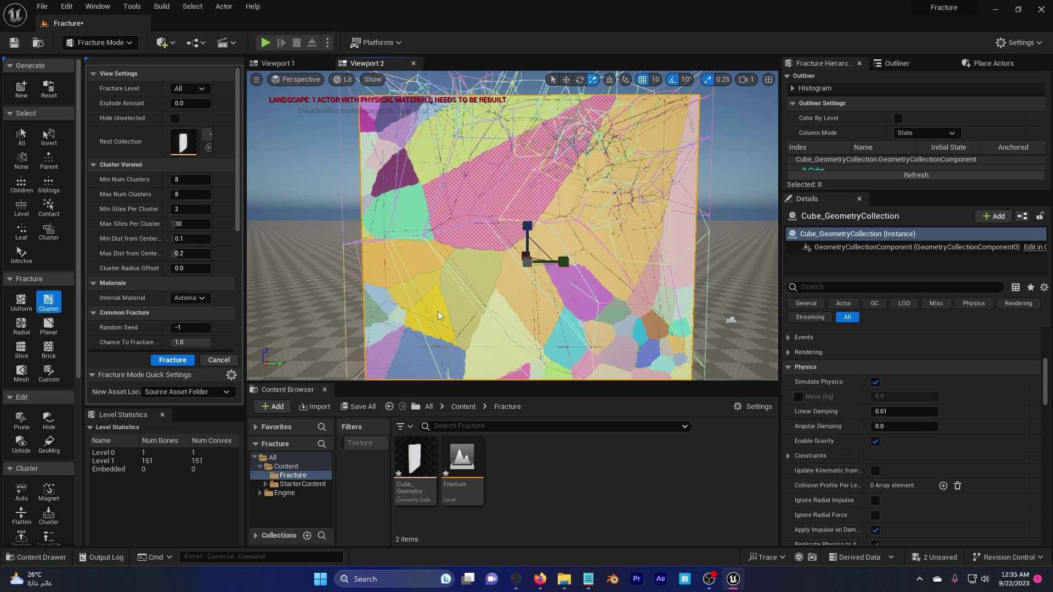
pyautogui.keyDown('shift'); pyautogui.click(588, 302); pyautogui.keyUp('shift')
pyautogui.keyDown('shift'); pyautogui.click(570, 326); pyautogui.keyUp('shift')
pyautogui.keyDown('shift'); pyautogui.click(587, 323); pyautogui.keyUp('shift')
pyautogui.keyDown('shift'); pyautogui.click(608, 316); pyautogui.keyUp('shift')
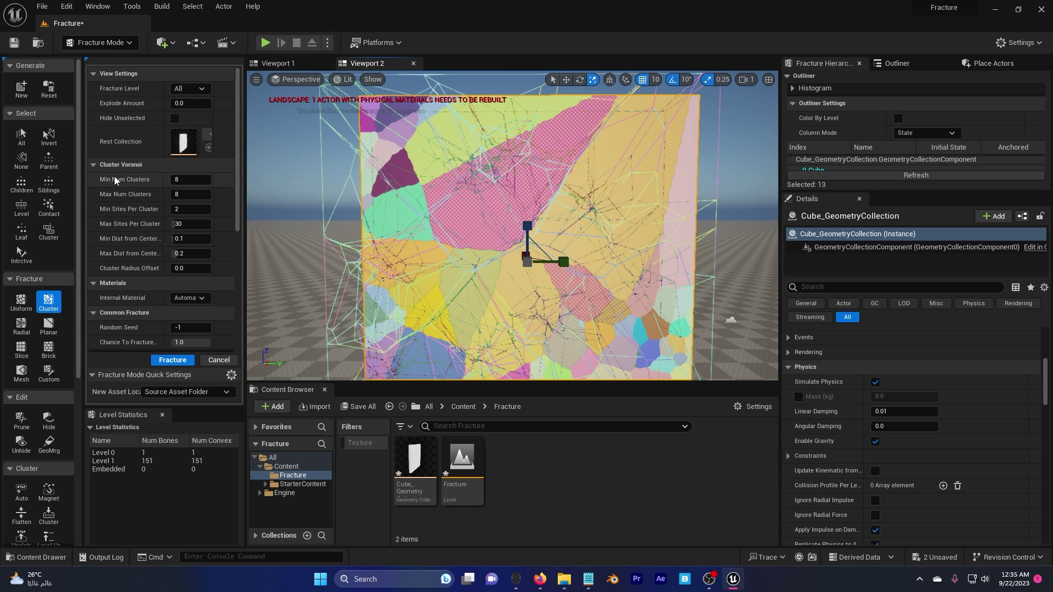
# Set the minimum and maximum number of clusters to 15, fracture the selected pieces and clear the selection
pyautogui.click(189, 179)
pyautogui.write('15')
pyautogui.press('Return')
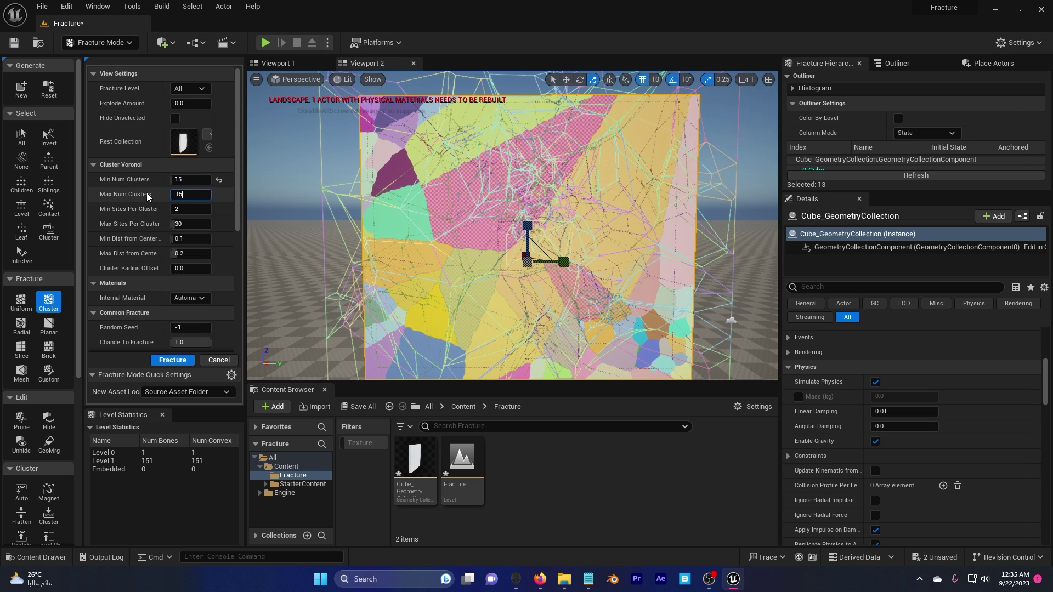
pyautogui.press('Return')
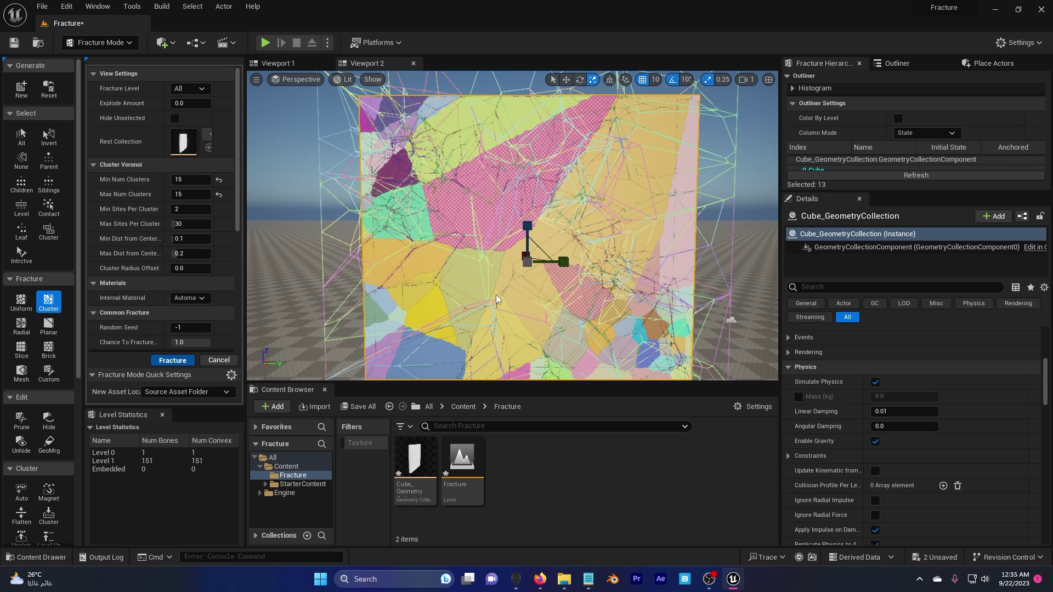
pyautogui.press('Return')
pyautogui.click(698, 183)
pyautogui.moveTo(698, 183)
pyautogui.mouseDown()
pyautogui.moveTo(698, 231)
pyautogui.moveTo(698, 170)
pyautogui.mouseUp()
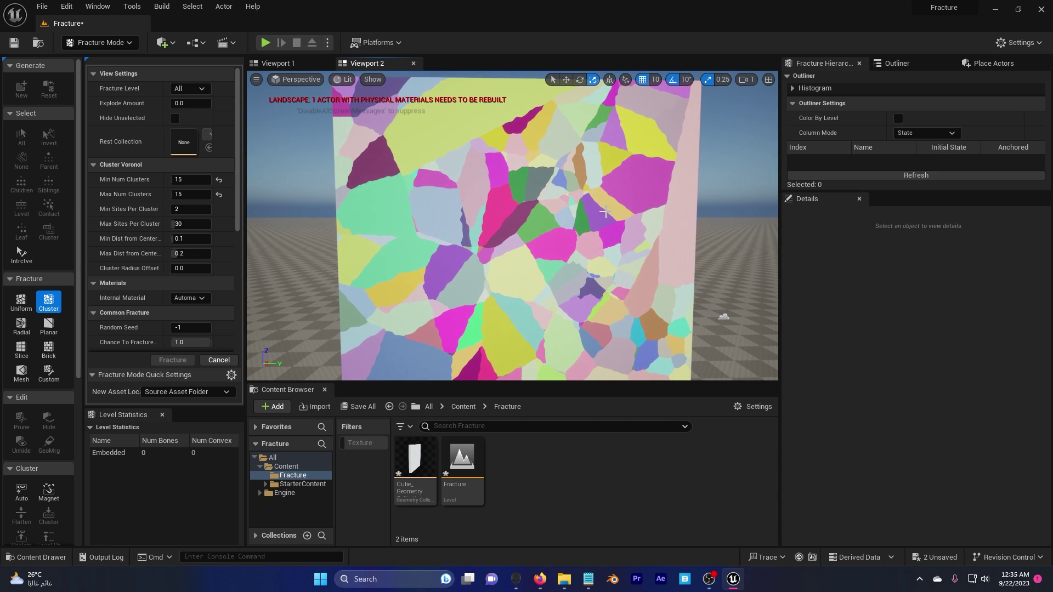
# Select a dozen pieces around the wall's centre and cluster-fracture them with minimum and maximum clusters set to 10
pyautogui.click(519, 276)
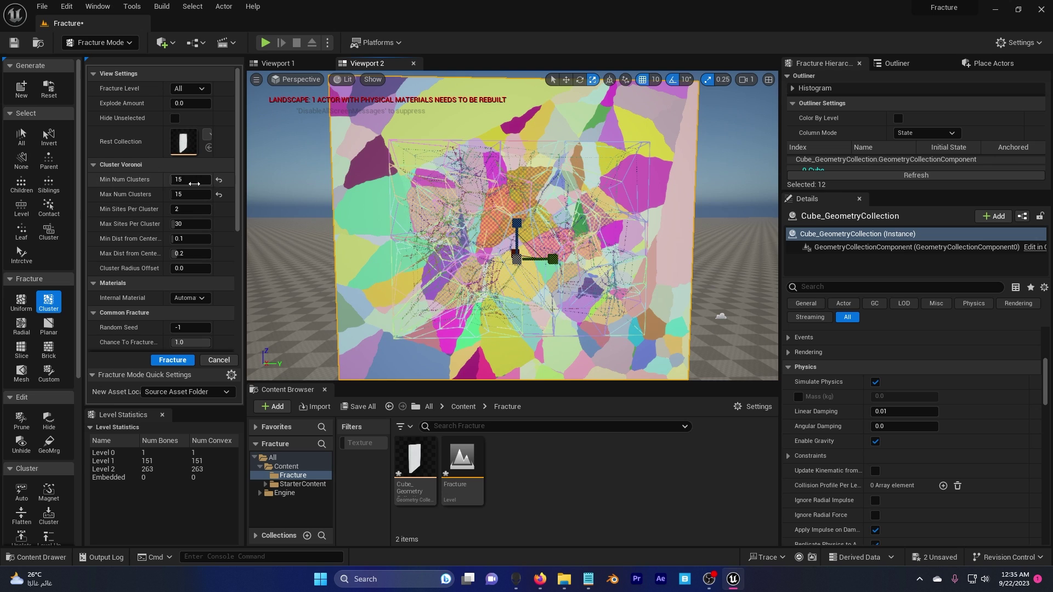
pyautogui.moveTo(194, 184); pyautogui.dragTo(191, 191)
pyautogui.write('10')
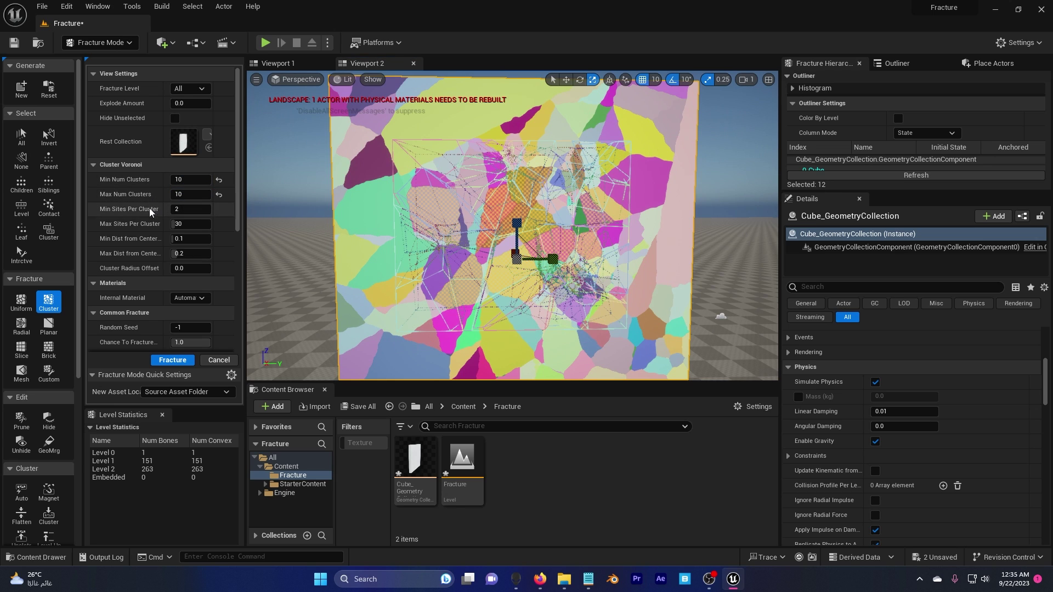
pyautogui.click(173, 359)
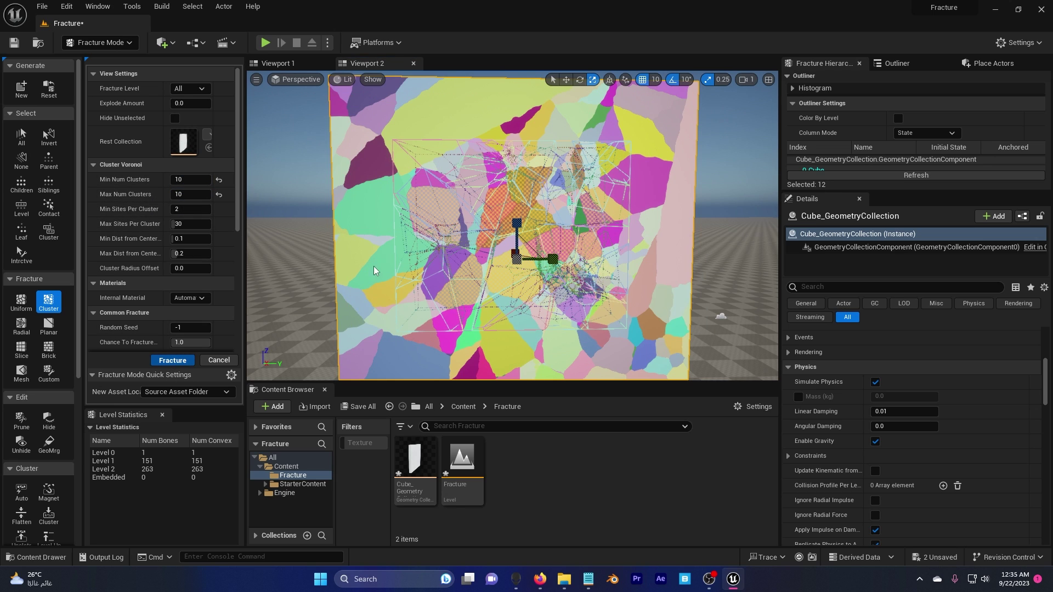
pyautogui.click(291, 158)
pyautogui.moveTo(290, 158); pyautogui.dragTo(403, 151, button='middle')
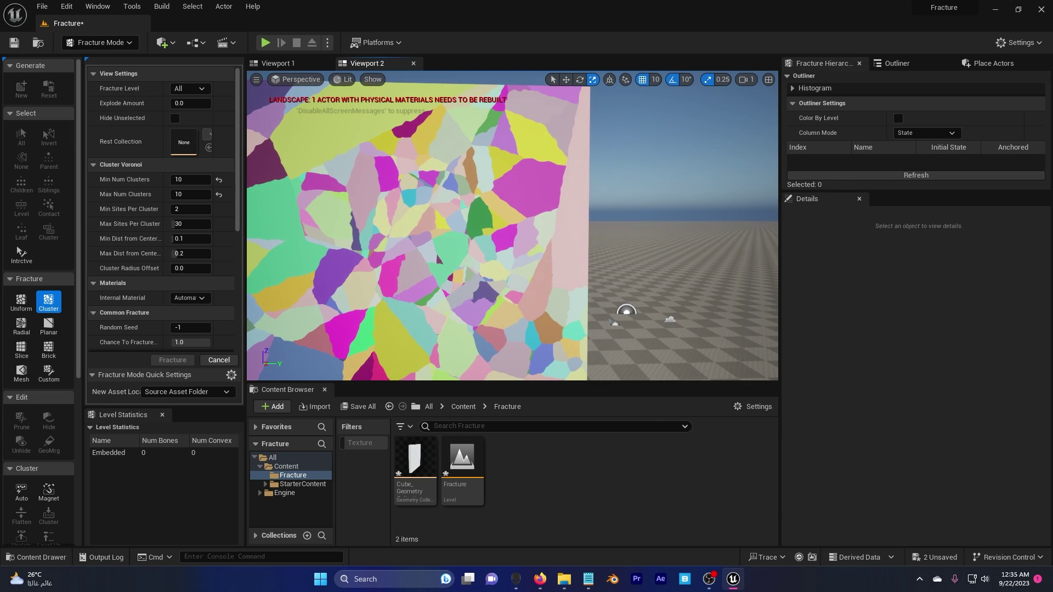
pyautogui.moveTo(403, 151); pyautogui.dragTo(493, 151, button='right')
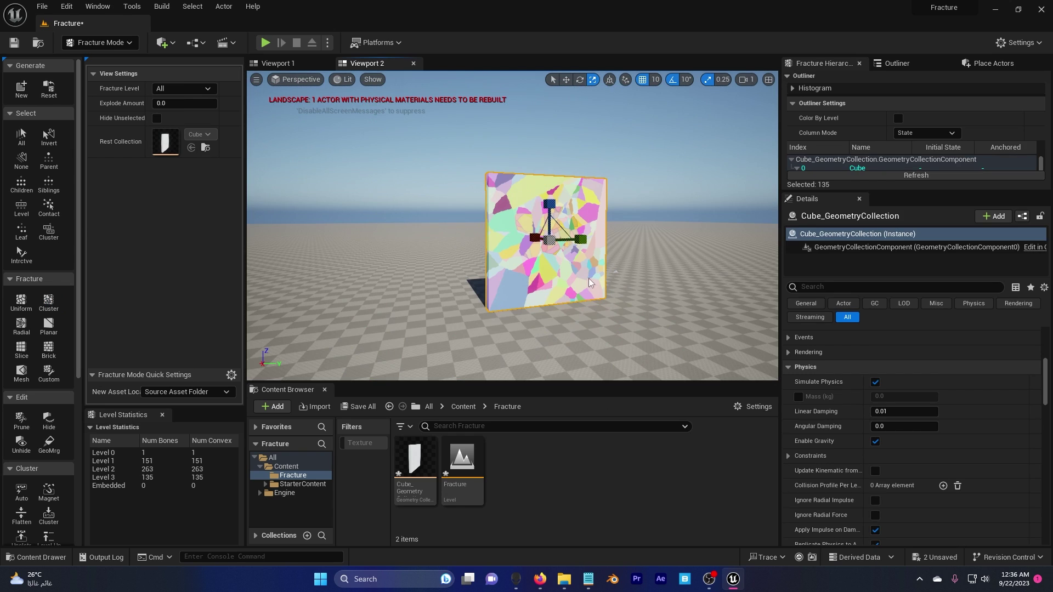
# Return to Selection mode and turn off Show Bone Colors for Cube_GeometryCollection, filtering its details by "color"
pyautogui.click(100, 42)
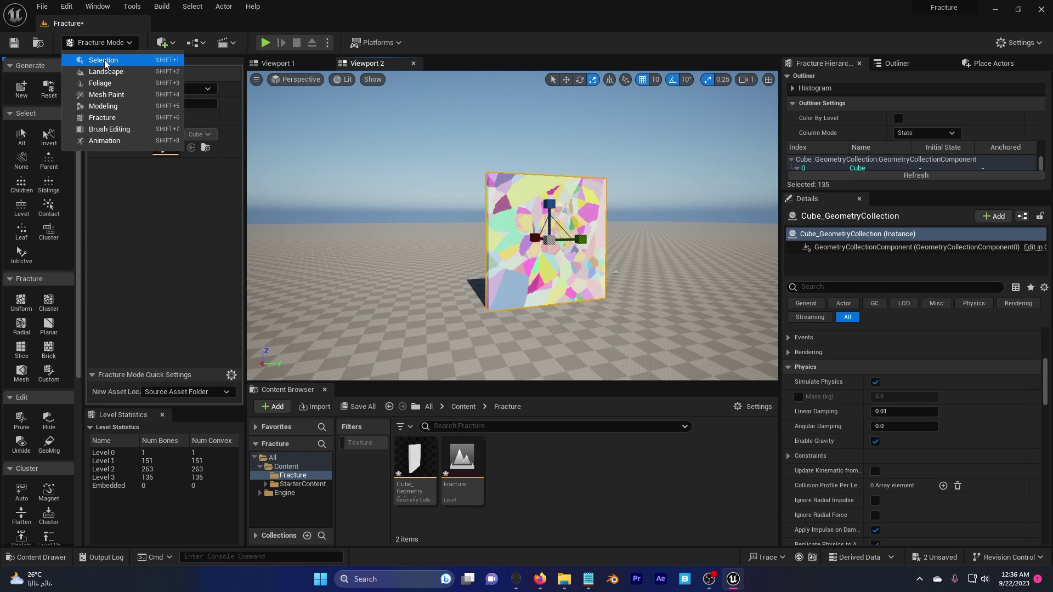
pyautogui.click(104, 60)
pyautogui.moveTo(463, 242); pyautogui.dragTo(368, 228, button='right')
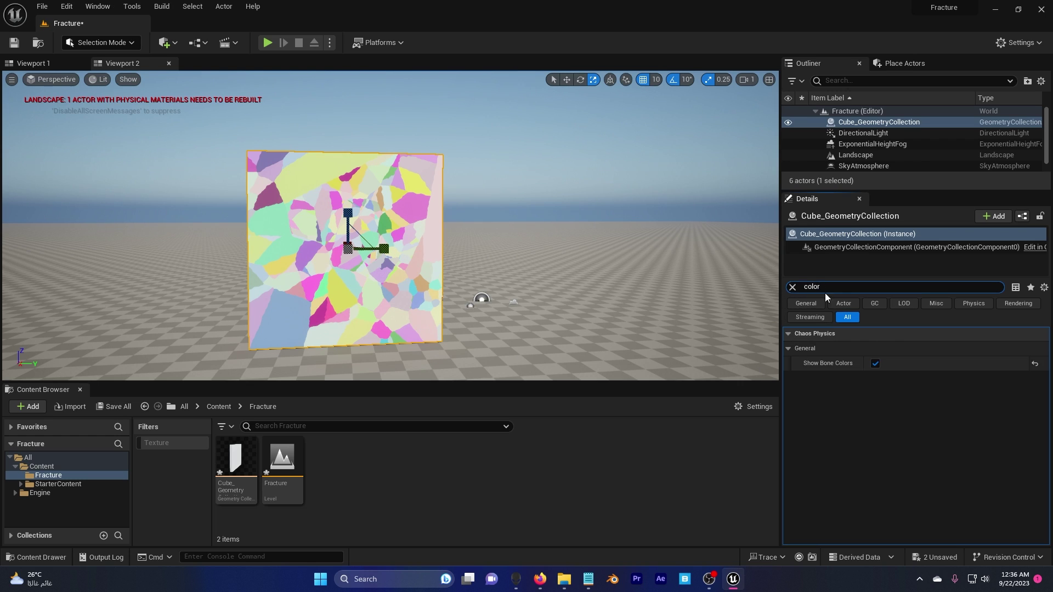
pyautogui.click(874, 363)
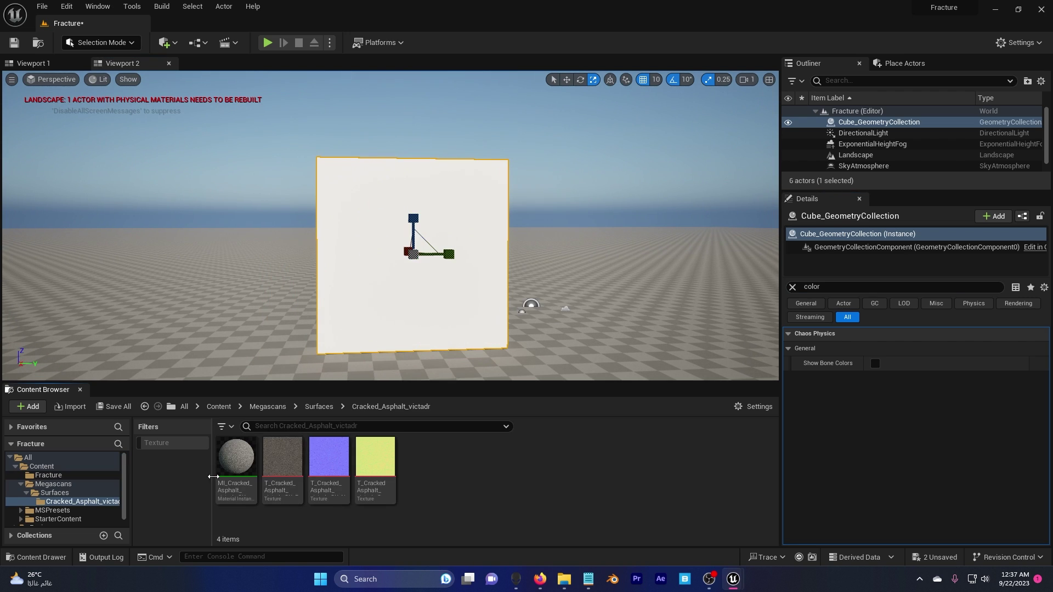
# Apply the MI_Cracked_Asphalt material instance from the Megascans surfaces to the wall and check its front and side faces
pyautogui.moveTo(241, 456); pyautogui.dragTo(389, 285)
pyautogui.moveTo(390, 285); pyautogui.dragTo(368, 282, button='right')
pyautogui.scroll(2, 561, 255)
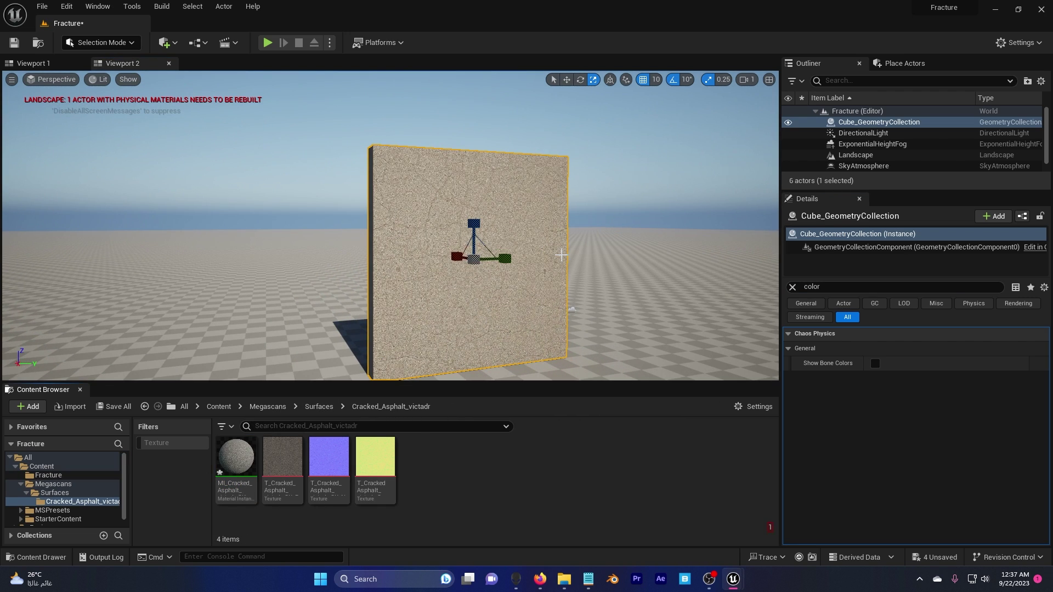
pyautogui.moveTo(485, 234); pyautogui.dragTo(573, 255, button='right')
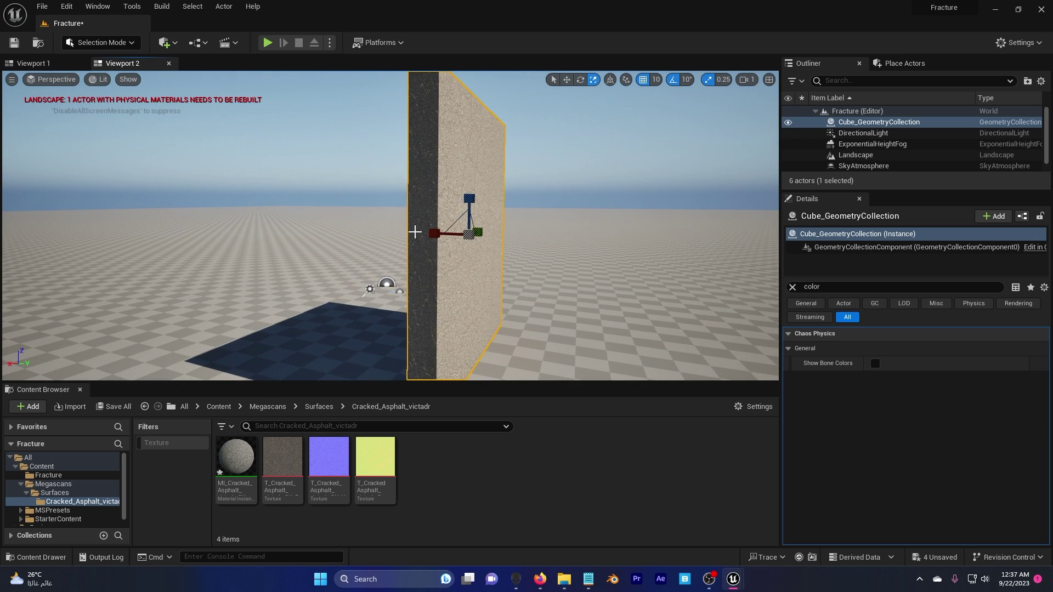
pyautogui.moveTo(460, 190); pyautogui.dragTo(388, 252, button='right')
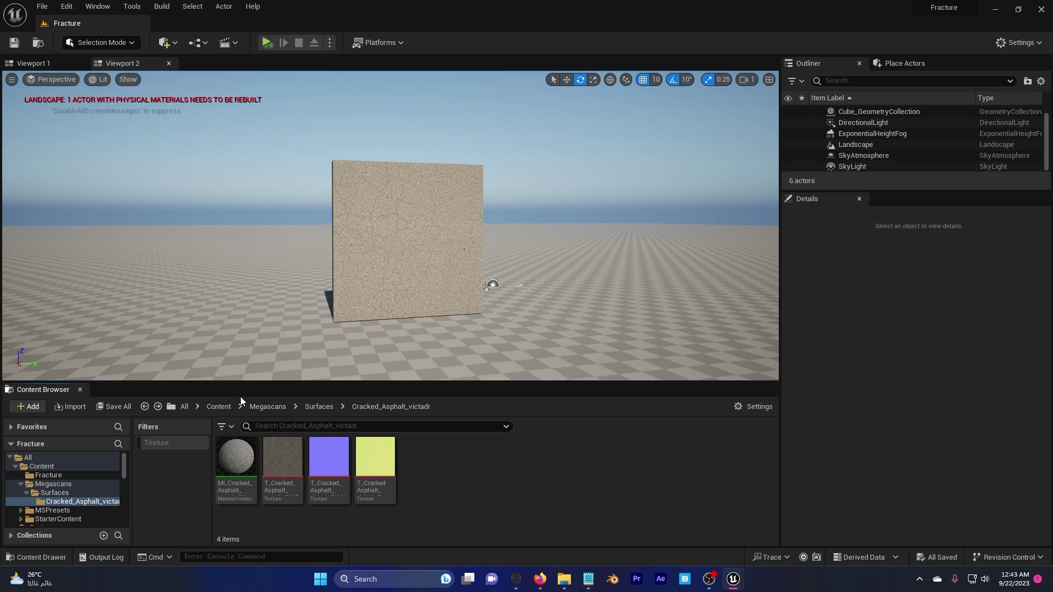
# Search all content for "bomb" and place FS_BombField_Prototype in front of the wall, raised above the ground
pyautogui.click(184, 407)
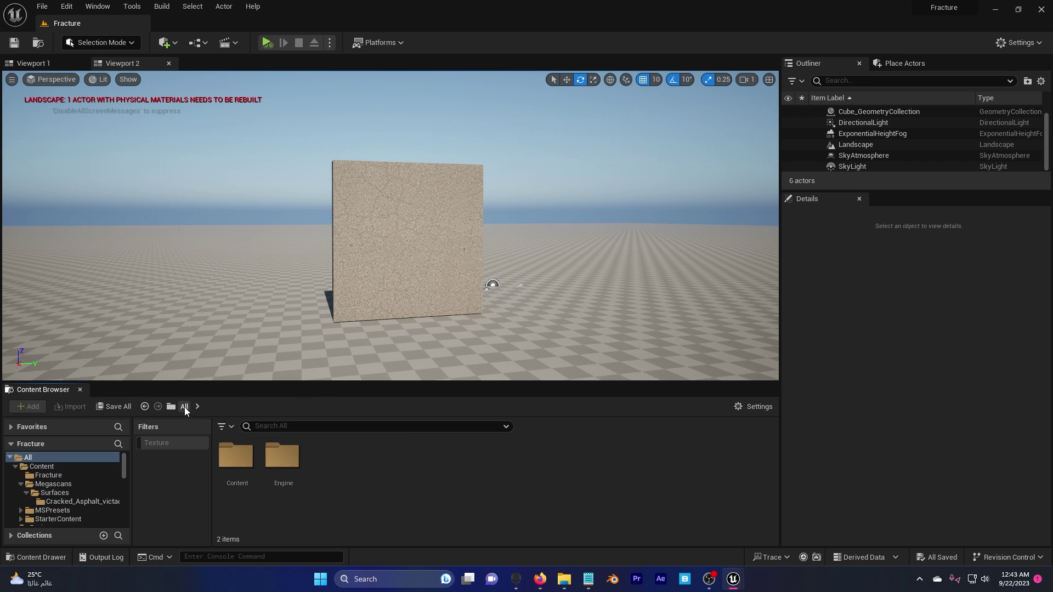
pyautogui.click(276, 424)
pyautogui.write('bomb')
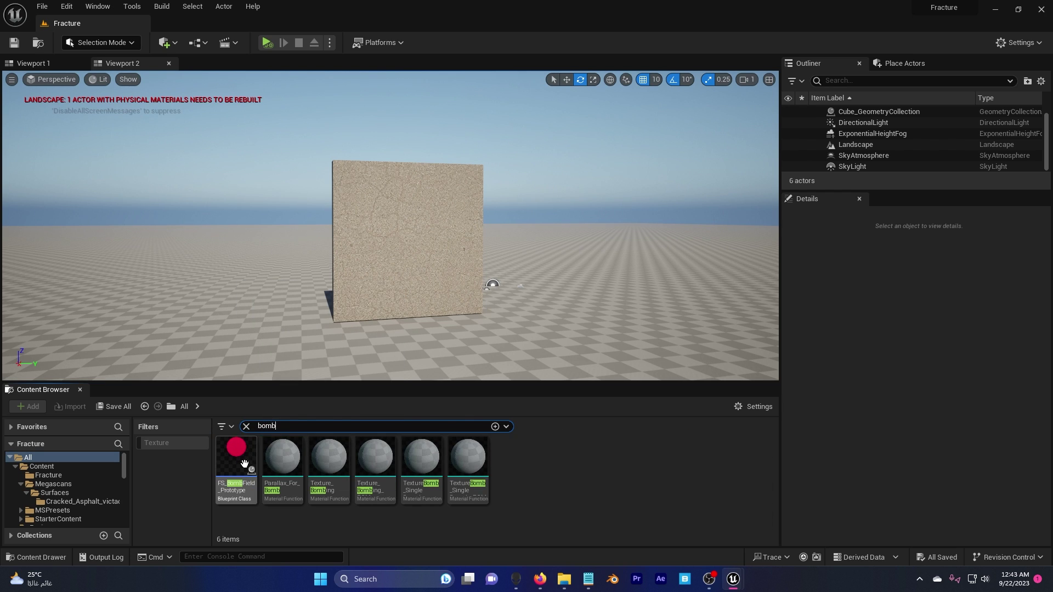
pyautogui.moveTo(236, 461); pyautogui.dragTo(424, 335)
pyautogui.moveTo(425, 334); pyautogui.dragTo(472, 298, button='right')
pyautogui.press('w')
pyautogui.moveTo(413, 297); pyautogui.dragTo(321, 249)
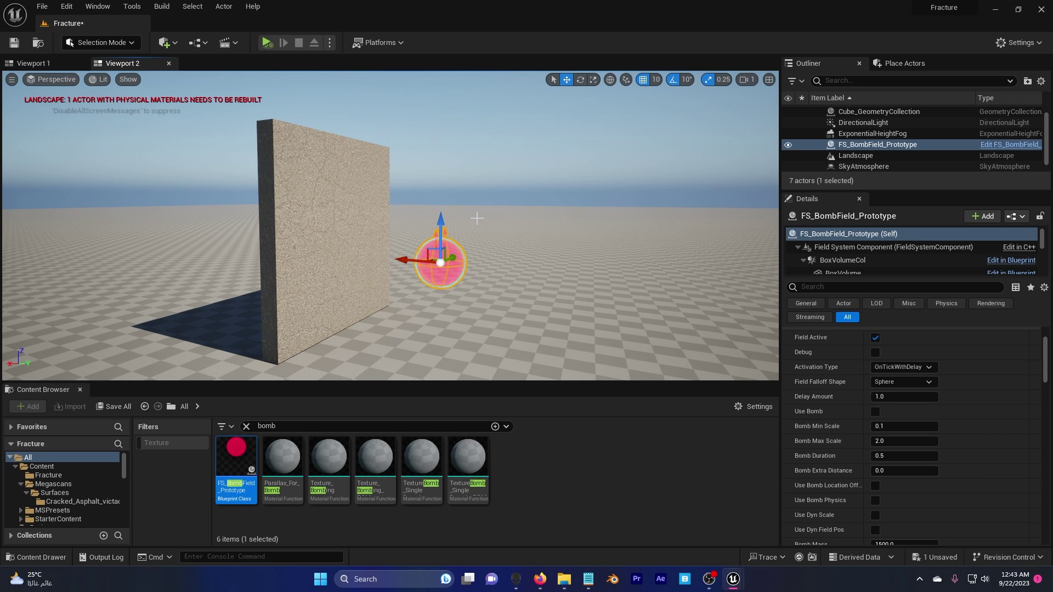
# Locate the FS_BombField_Prototype asset in its FieldNodes content folder and set the play mode to Simulate
pyautogui.hotkey('ctrl', 'b')
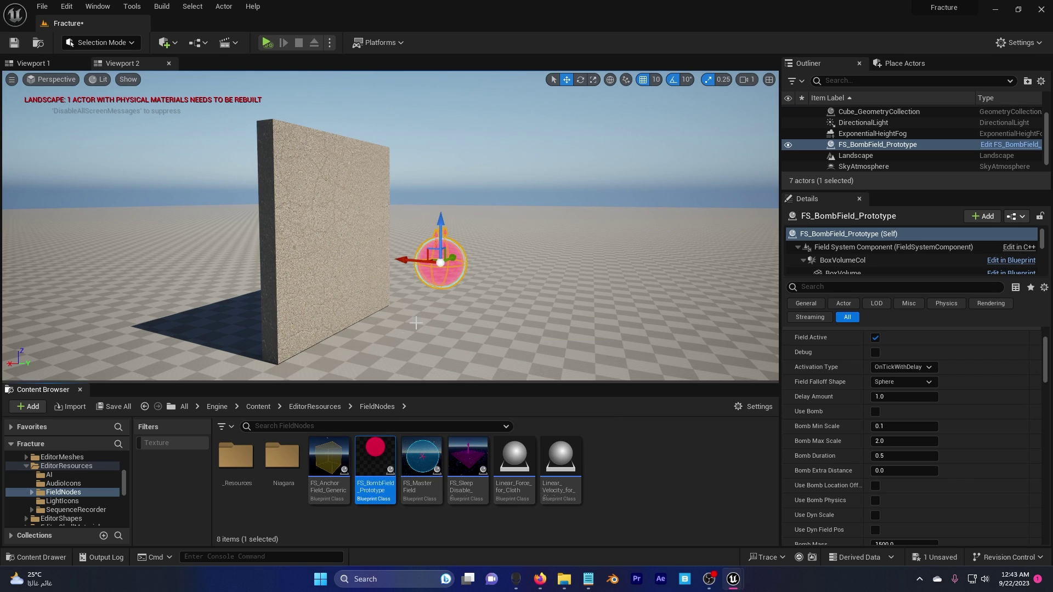
pyautogui.click(330, 42)
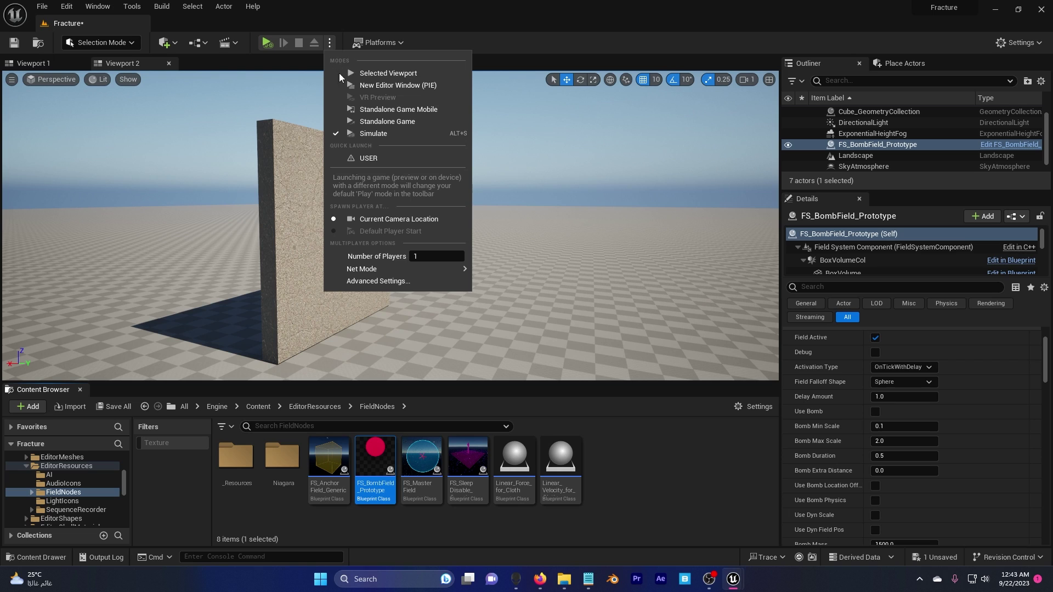
pyautogui.click(365, 133)
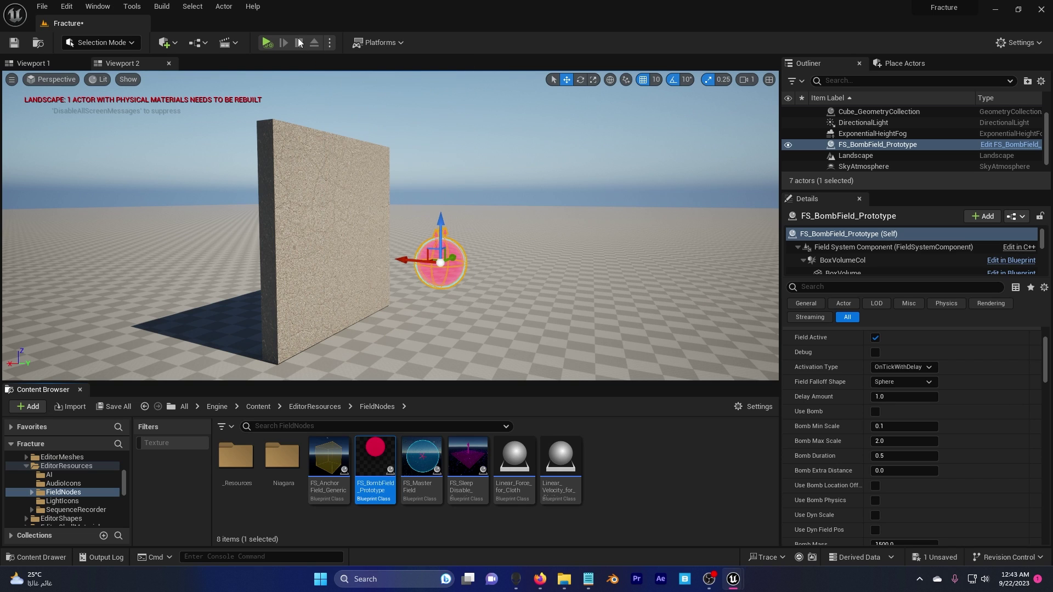
# Simulate the level, move the bomb field against the wall to break it apart, and stop the simulation
pyautogui.click(431, 251)
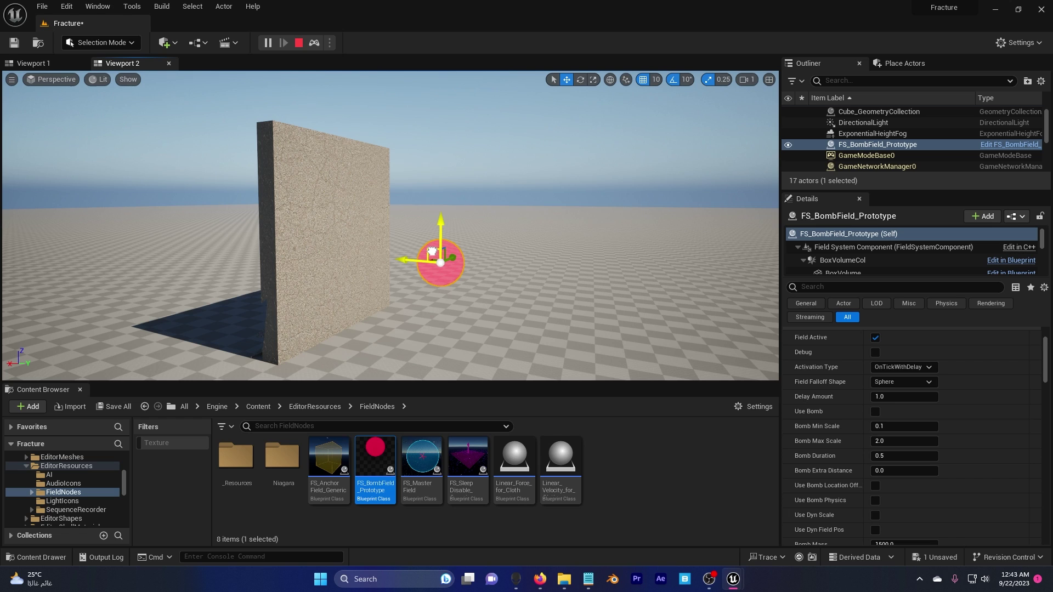
pyautogui.moveTo(430, 249)
pyautogui.mouseDown()
pyautogui.moveTo(394, 223)
pyautogui.moveTo(305, 286)
pyautogui.moveTo(354, 231)
pyautogui.moveTo(357, 279)
pyautogui.moveTo(349, 231)
pyautogui.moveTo(282, 297)
pyautogui.moveTo(355, 264)
pyautogui.moveTo(324, 237)
pyautogui.moveTo(322, 213)
pyautogui.moveTo(477, 251)
pyautogui.mouseUp()
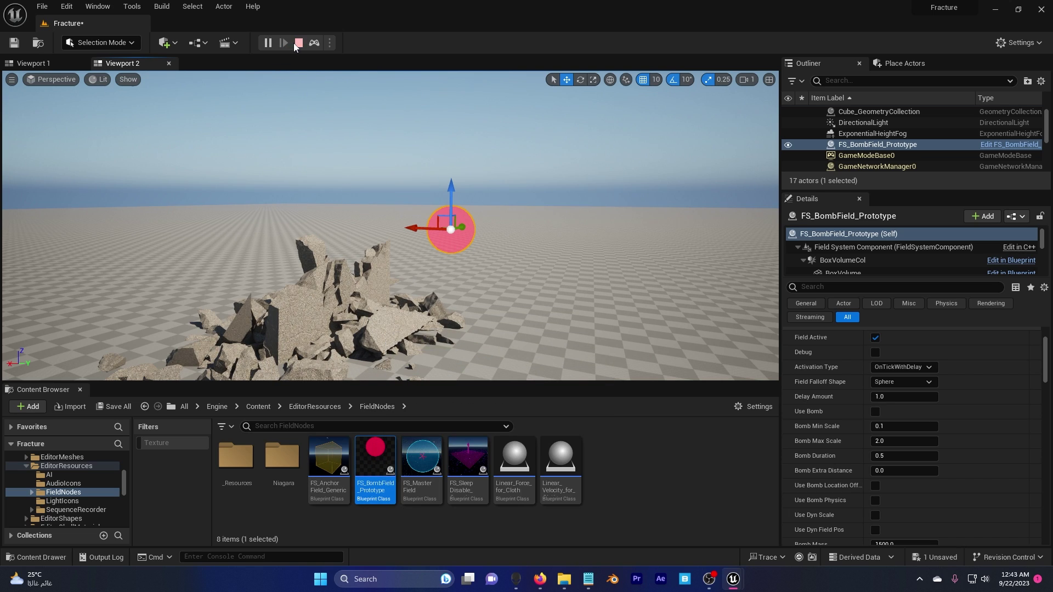
pyautogui.click(298, 43)
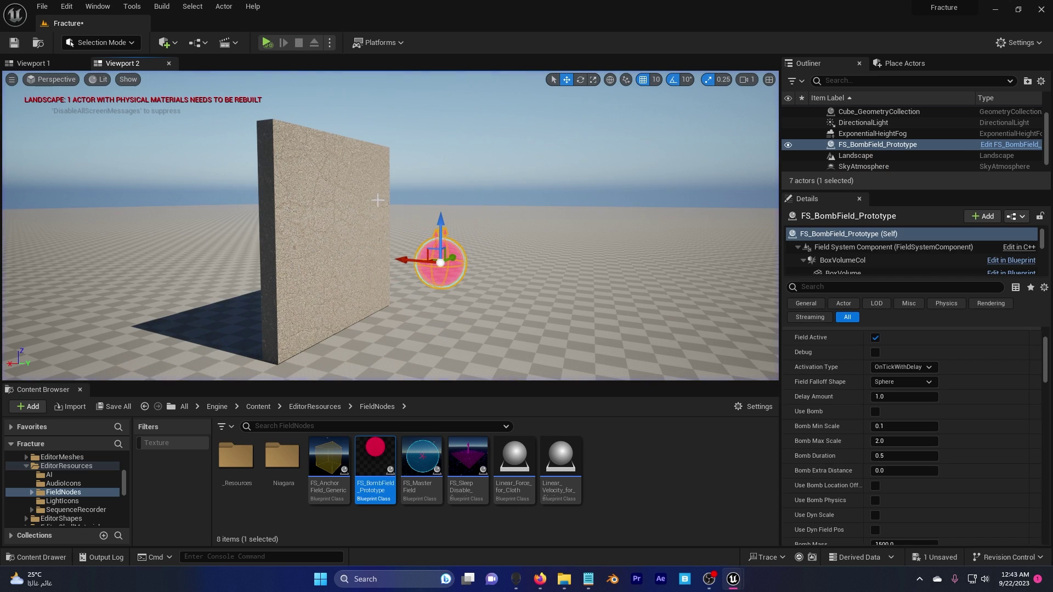
# Move the bomb field to the middle of the wall's face and place FS_AnchorField_Generic at the wall's lower front corner
pyautogui.moveTo(415, 260); pyautogui.dragTo(340, 204)
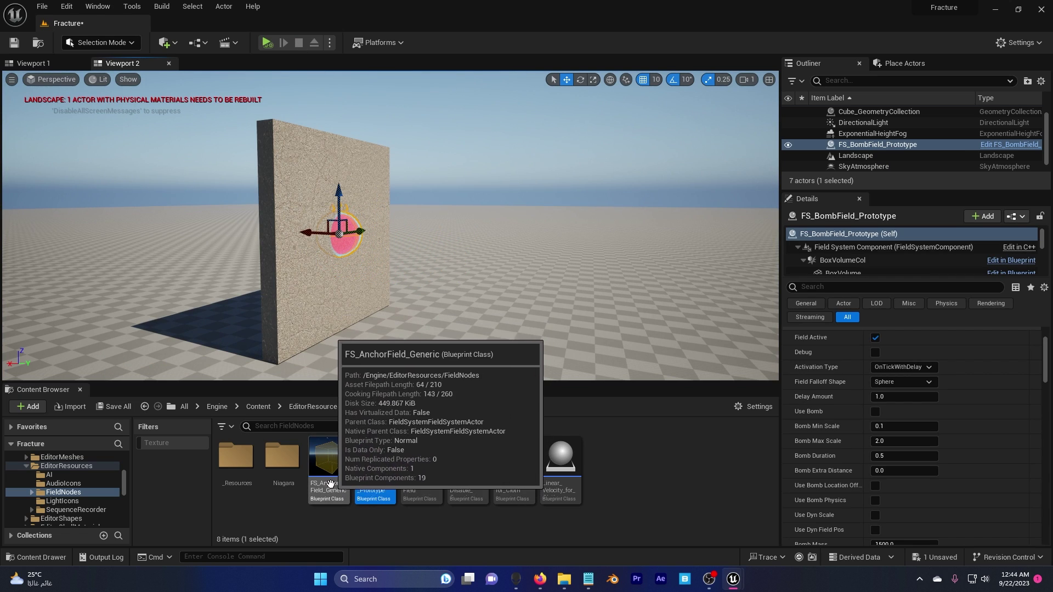
pyautogui.moveTo(329, 458); pyautogui.dragTo(271, 362)
pyautogui.moveTo(270, 362); pyautogui.dragTo(283, 353, button='right')
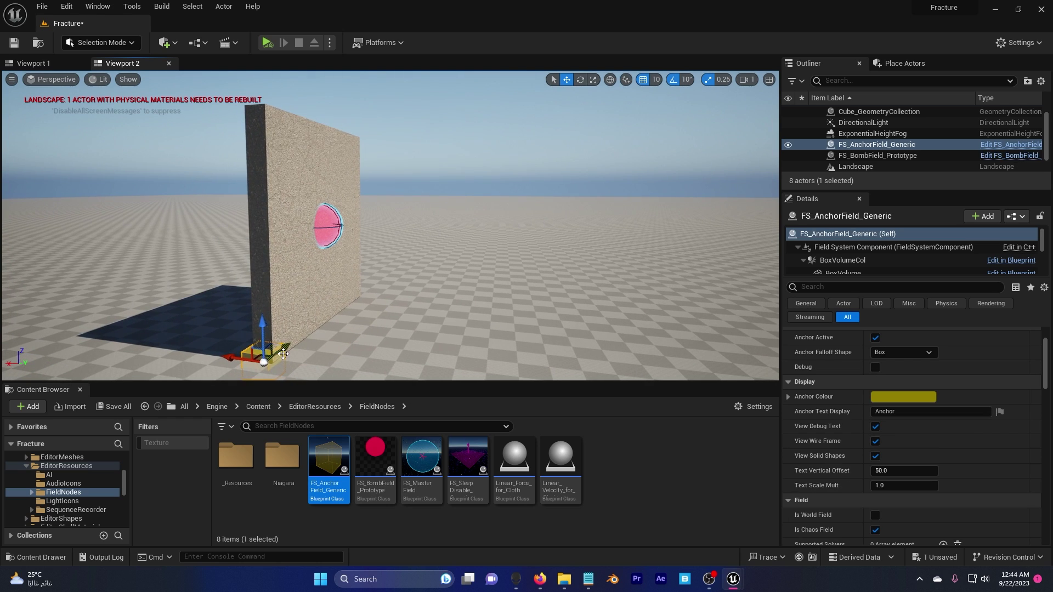
pyautogui.moveTo(376, 283)
pyautogui.mouseDown(button='right')
pyautogui.moveTo(355, 264)
pyautogui.moveTo(362, 288)
pyautogui.mouseUp(button='right')
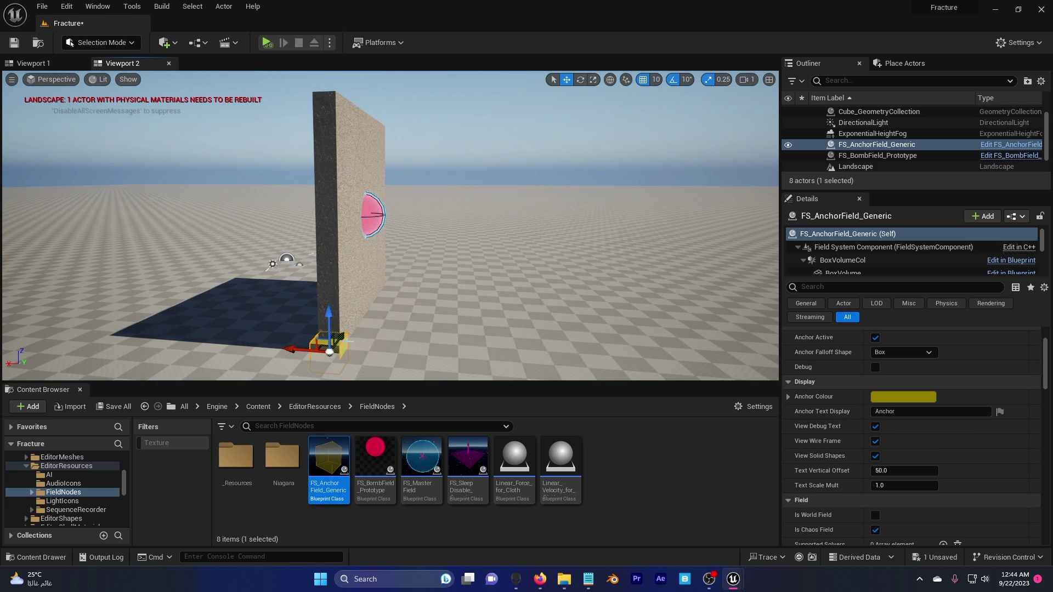
# Scale the anchor field wider across the wall's thickness and stretch it vertically into a tall box
pyautogui.press('e')
pyautogui.press('r')
pyautogui.moveTo(300, 349); pyautogui.dragTo(272, 348)
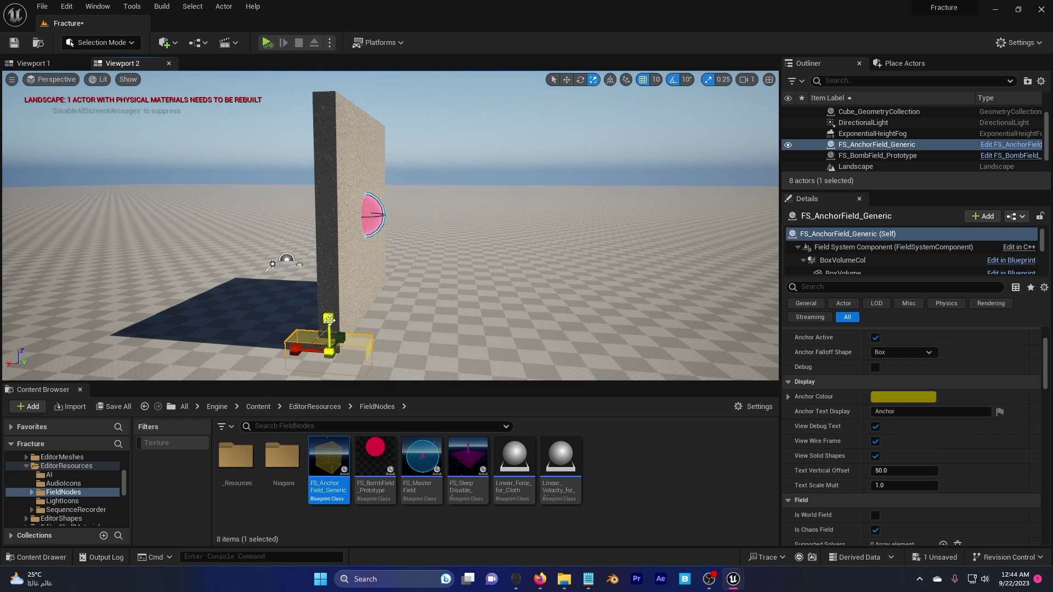
pyautogui.moveTo(329, 320); pyautogui.dragTo(372, 204)
pyautogui.moveTo(372, 204); pyautogui.dragTo(323, 203, button='right')
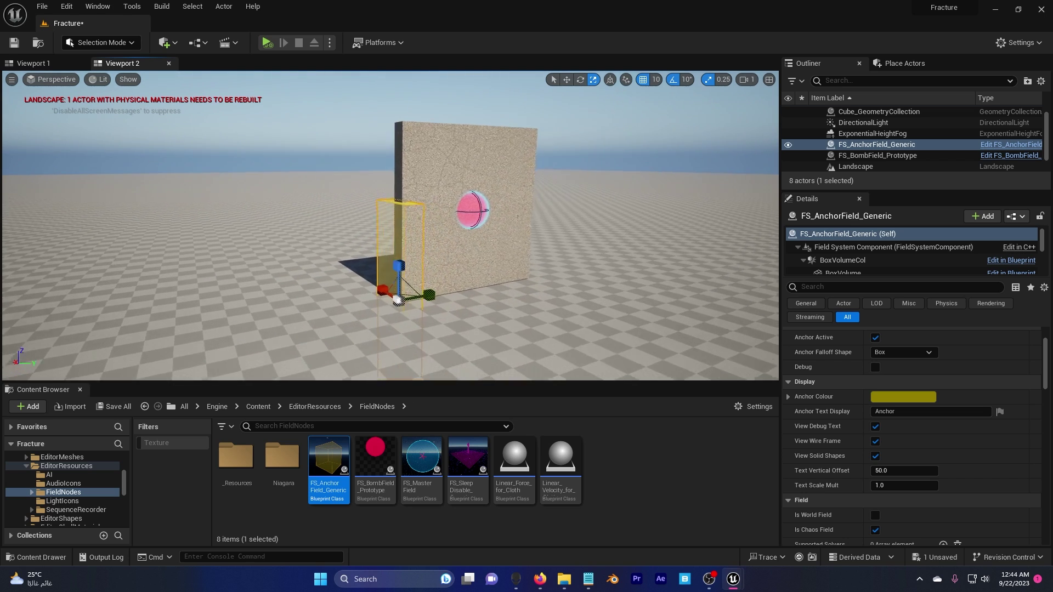
pyautogui.moveTo(351, 303); pyautogui.dragTo(310, 306, button='right')
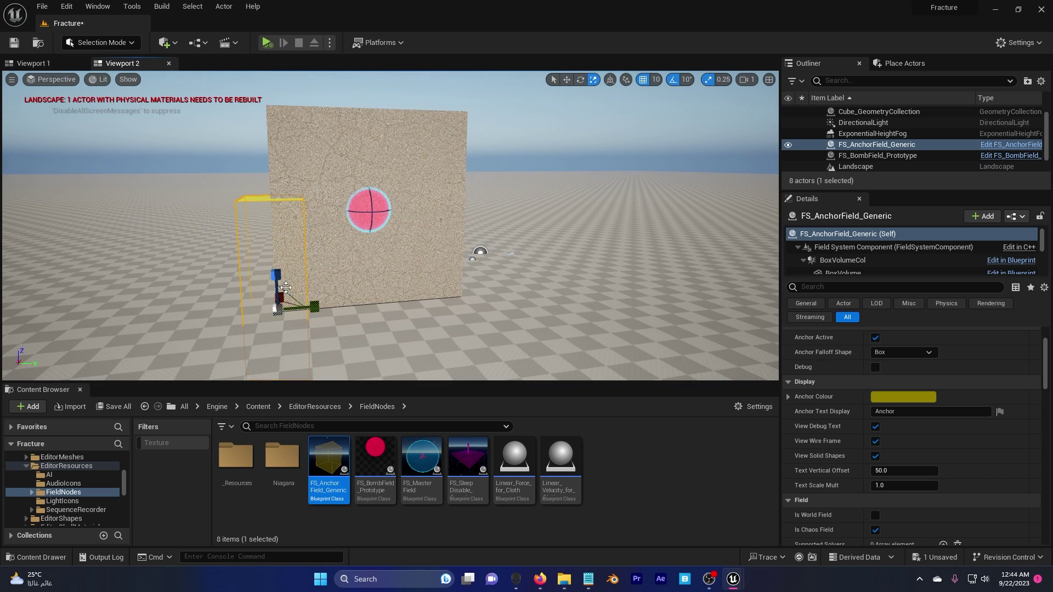
# Raise the tall anchor field and align it along the wall's left vertical edge over its full height
pyautogui.press('w')
pyautogui.moveTo(274, 276); pyautogui.dragTo(315, 208)
pyautogui.moveTo(299, 212); pyautogui.dragTo(395, 255, button='right')
pyautogui.moveTo(472, 263); pyautogui.dragTo(439, 290, button='right')
pyautogui.moveTo(401, 231); pyautogui.dragTo(396, 231)
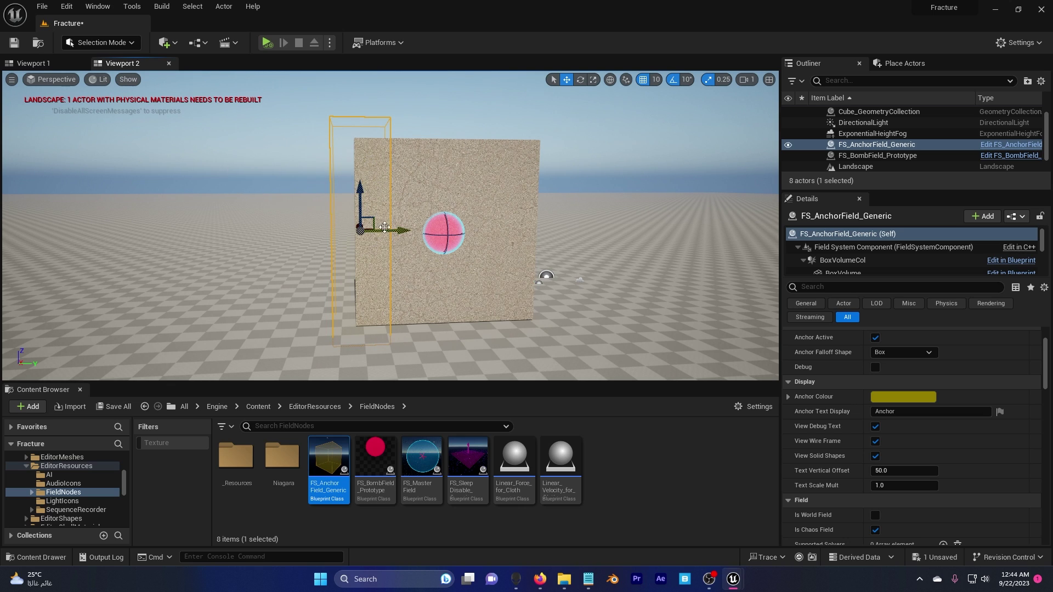
pyautogui.moveTo(401, 231); pyautogui.dragTo(406, 231)
pyautogui.moveTo(406, 231); pyautogui.dragTo(388, 223, button='right')
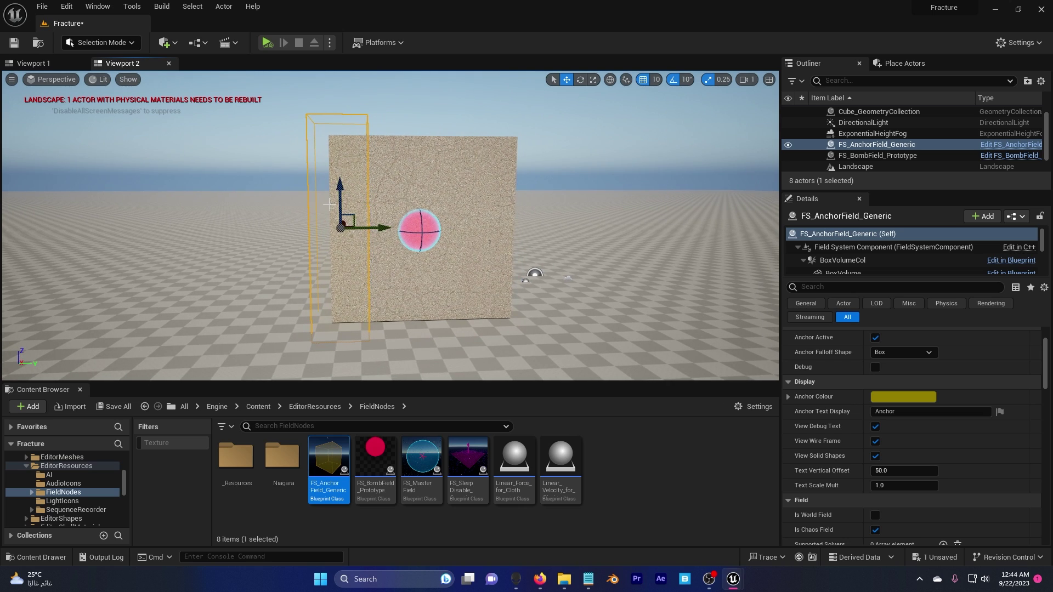
# Duplicate the anchor field rotated 90° onto the wall's top edge, and duplicate that copy down to the bottom edge
pyautogui.press('e')
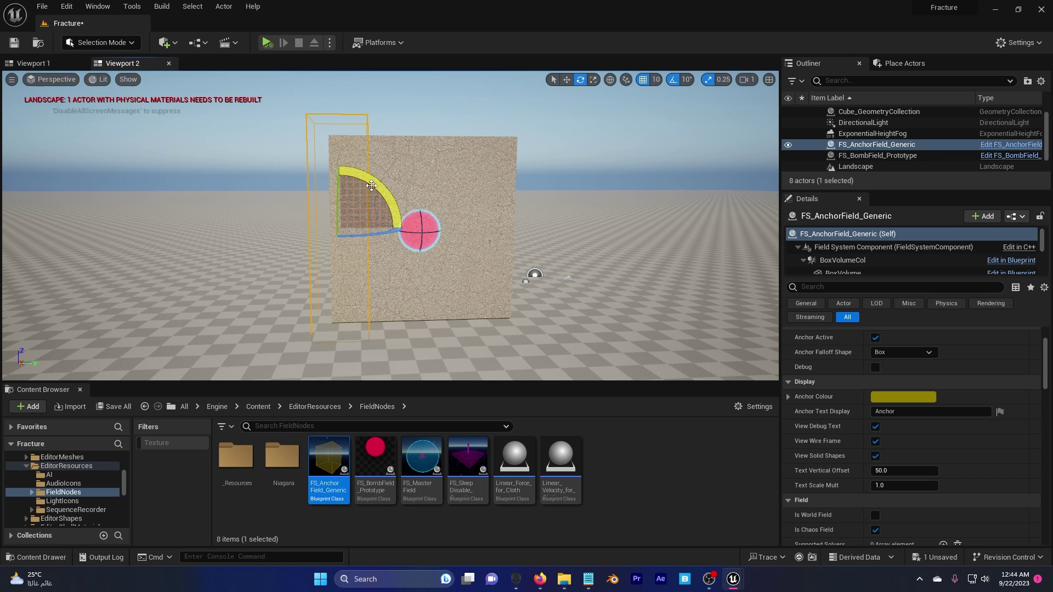
pyautogui.moveTo(369, 176); pyautogui.dragTo(409, 229)
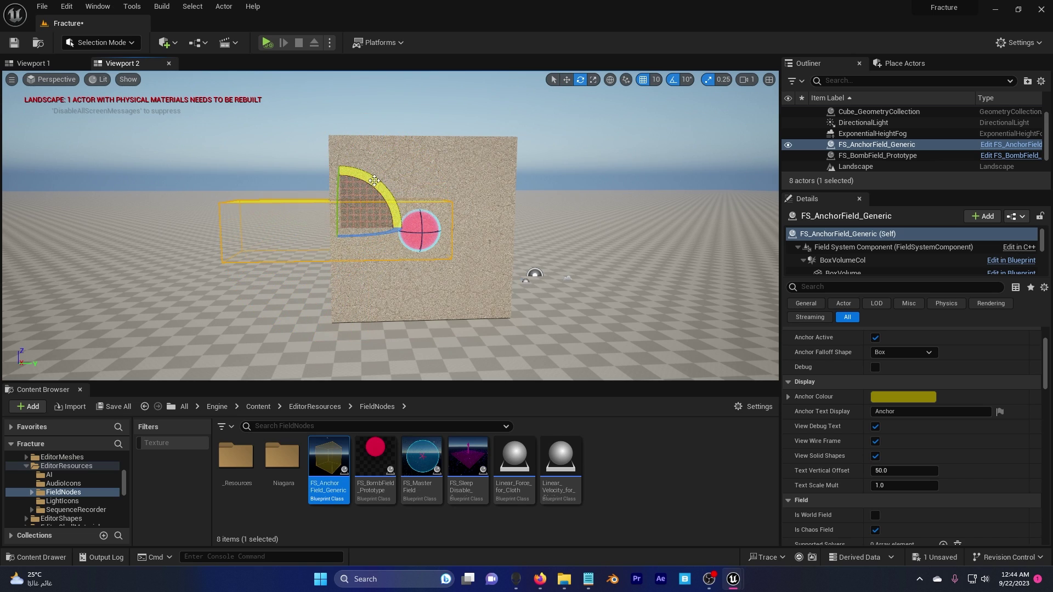
pyautogui.hotkey('ctrl', 'z')
pyautogui.keyDown('alt'); pyautogui.moveTo(375, 174); pyautogui.dragTo(403, 225); pyautogui.keyUp('alt')
pyautogui.press('w')
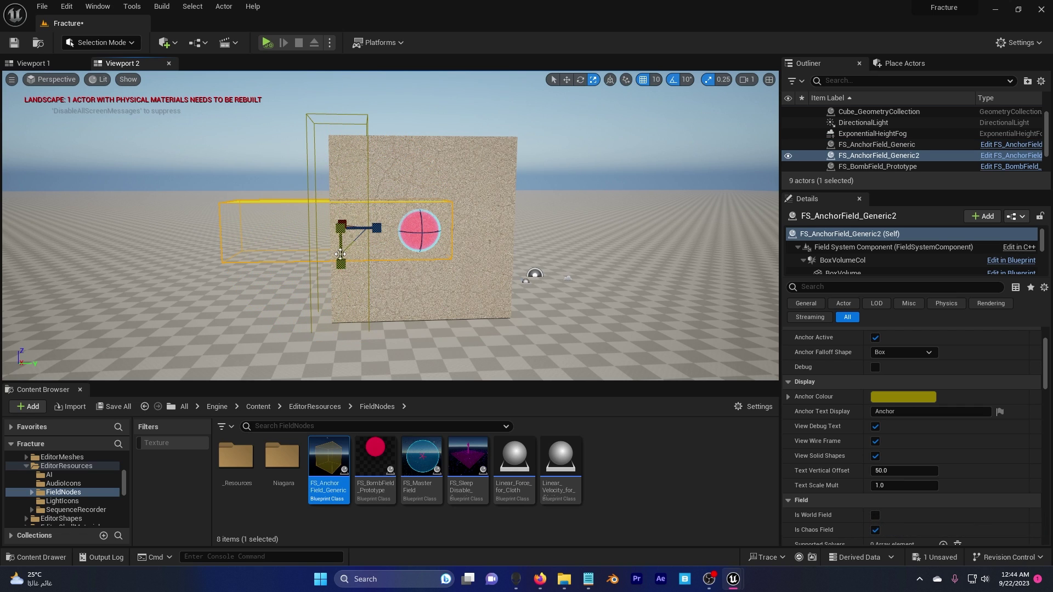
pyautogui.moveTo(338, 202); pyautogui.dragTo(443, 148)
pyautogui.moveTo(545, 275); pyautogui.dragTo(485, 274, button='right')
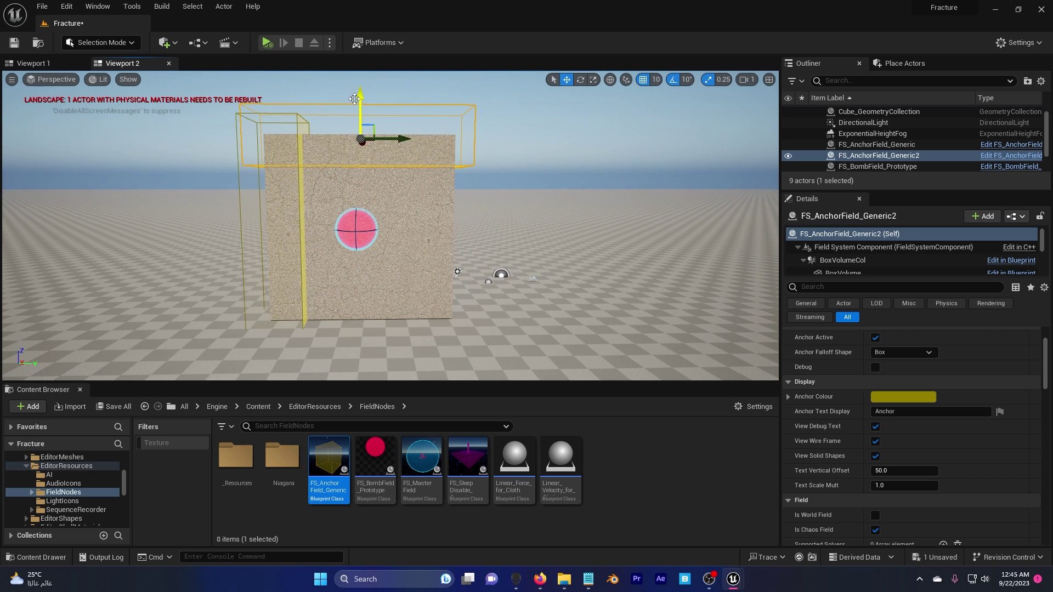
pyautogui.keyDown('alt'); pyautogui.moveTo(363, 97); pyautogui.dragTo(368, 270); pyautogui.keyUp('alt')
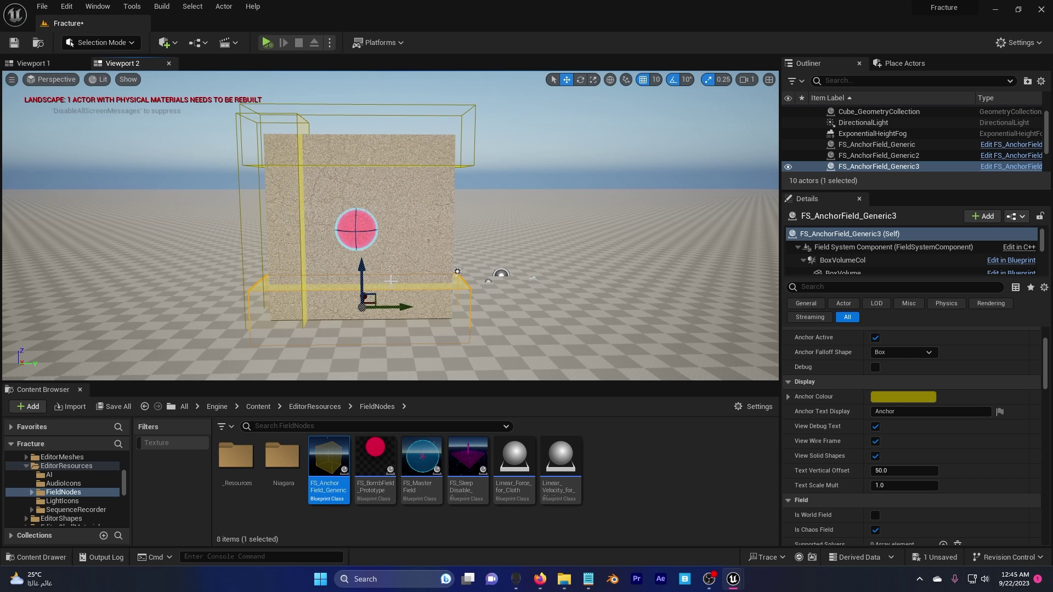
# Select the wall's Cube_GeometryCollection and add four elements to its Chaos Physics Initialization Fields
pyautogui.click(274, 225)
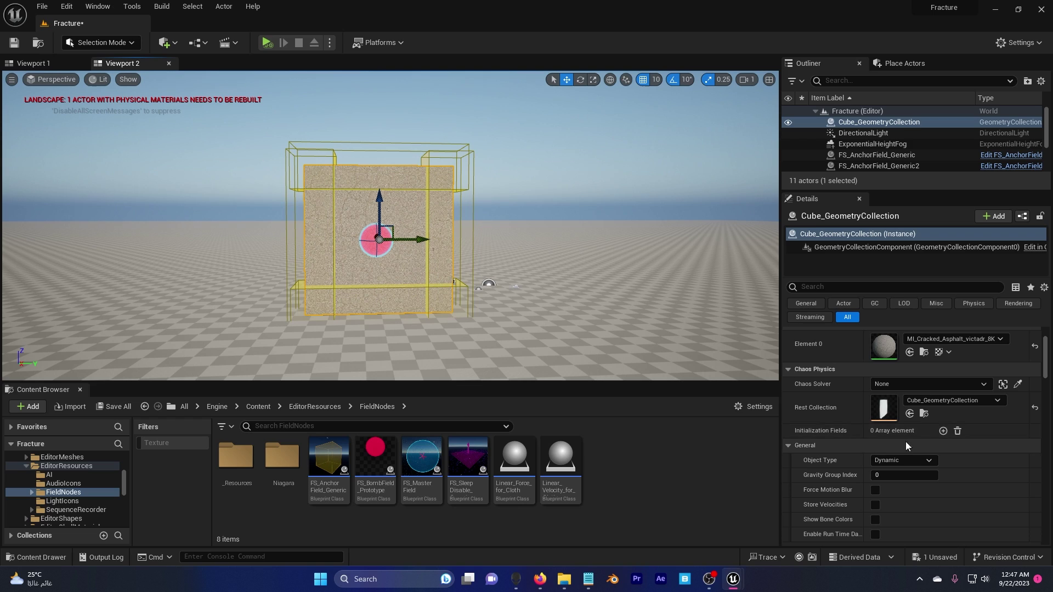
pyautogui.click(943, 431)
pyautogui.click(943, 432)
pyautogui.click(943, 432)
pyautogui.click(943, 432)
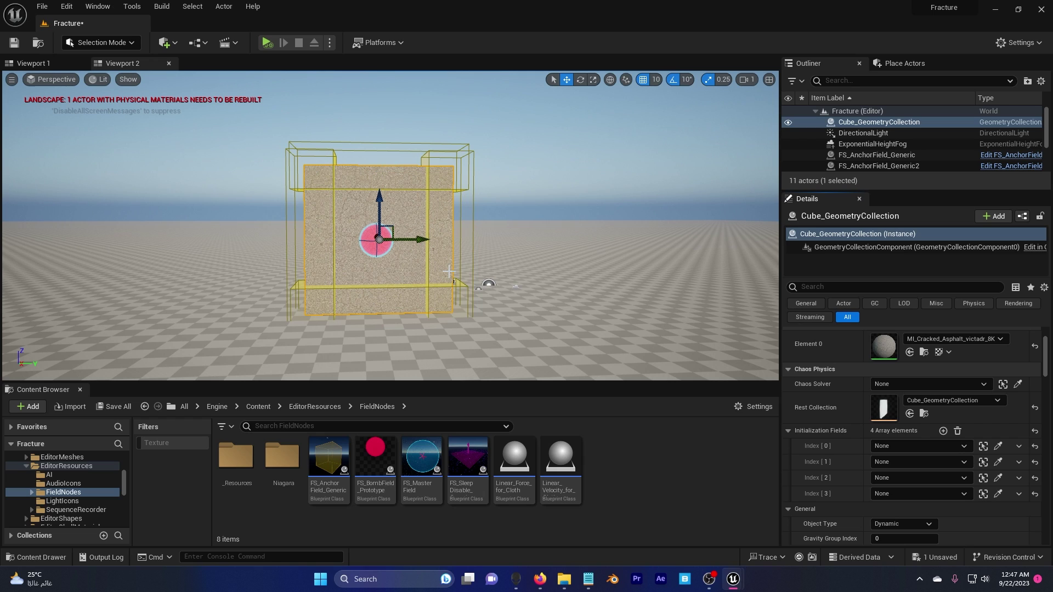
# Assign FS_AnchorField_Generic, FS_AnchorField_Generic2, FS_AnchorField_Generic3 and FS_AnchorField_Generic4 to Initialization Fields indices 0 to 3
pyautogui.click(907, 447)
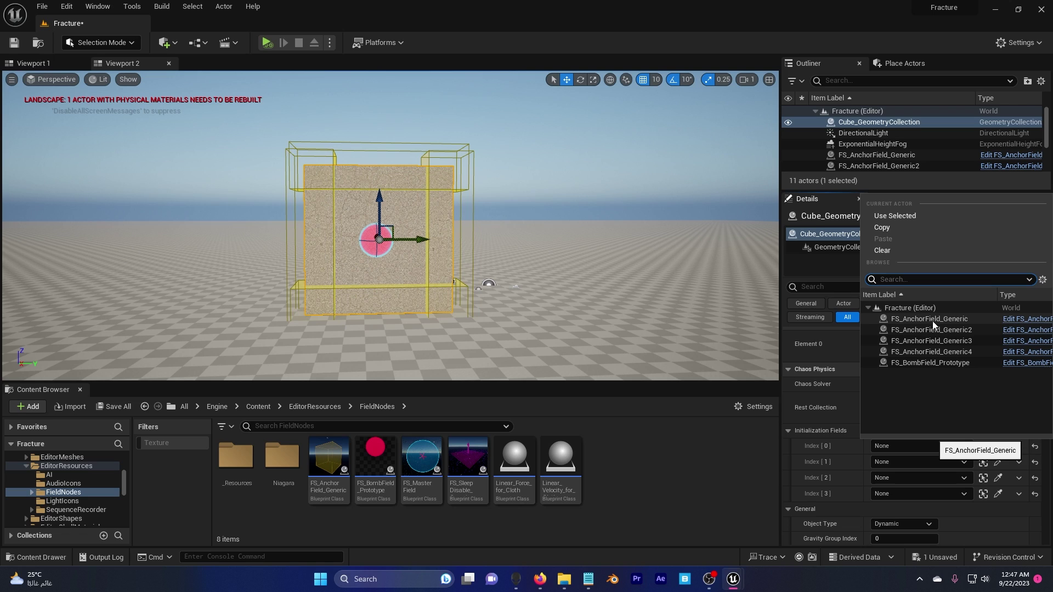
pyautogui.click(932, 320)
pyautogui.click(914, 461)
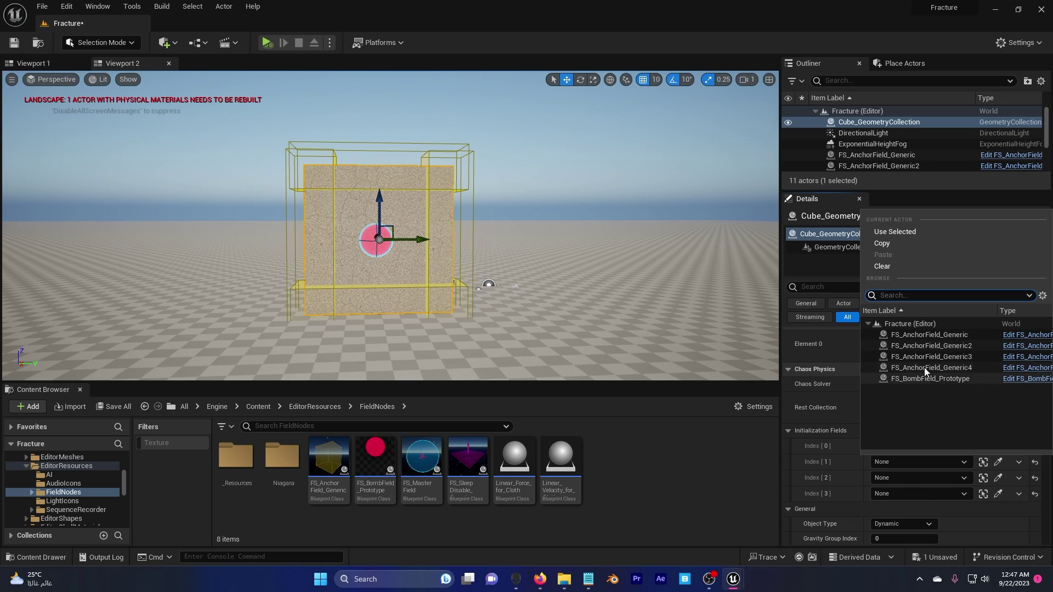
pyautogui.click(928, 346)
pyautogui.click(928, 347)
pyautogui.click(928, 477)
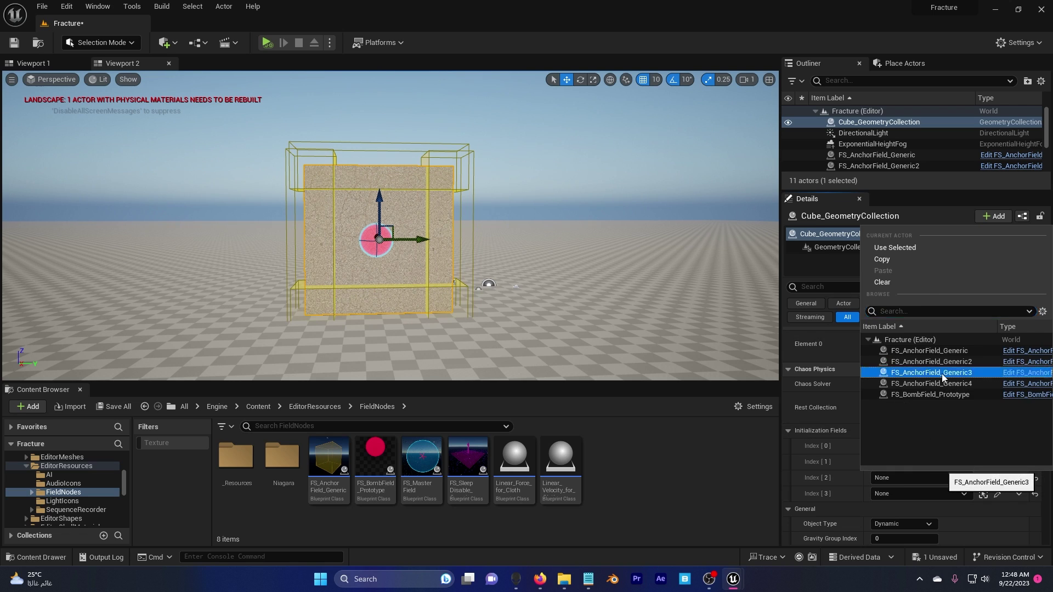
pyautogui.click(942, 373)
pyautogui.click(923, 492)
pyautogui.click(942, 400)
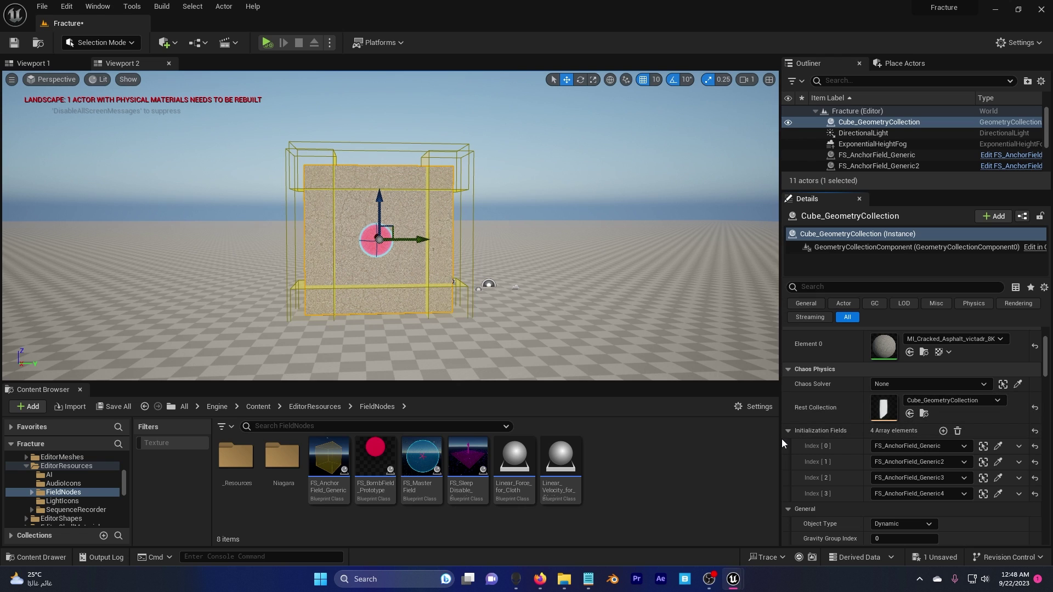
# Simulate the anchored wall with the bomb field selected and move the bomb across its centre to test the destruction
pyautogui.moveTo(399, 133); pyautogui.dragTo(332, 108, button='right')
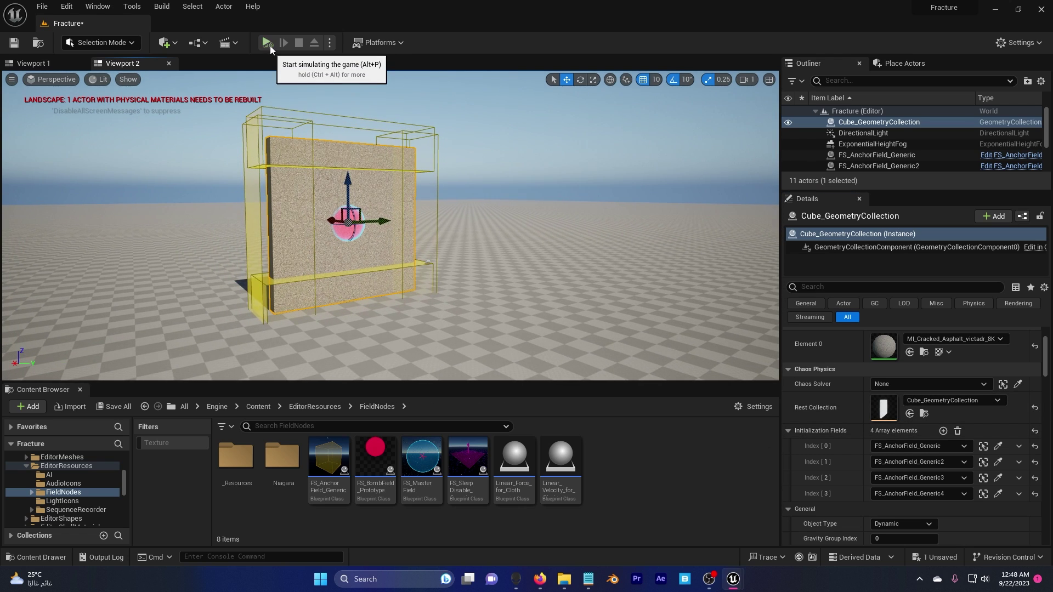
pyautogui.click(347, 224)
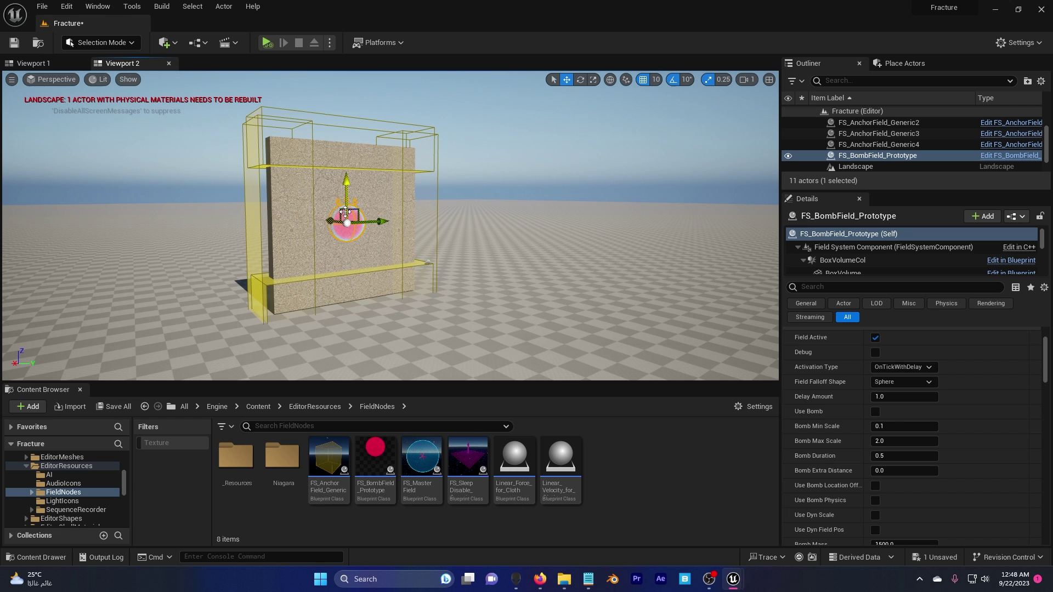
pyautogui.click(266, 43)
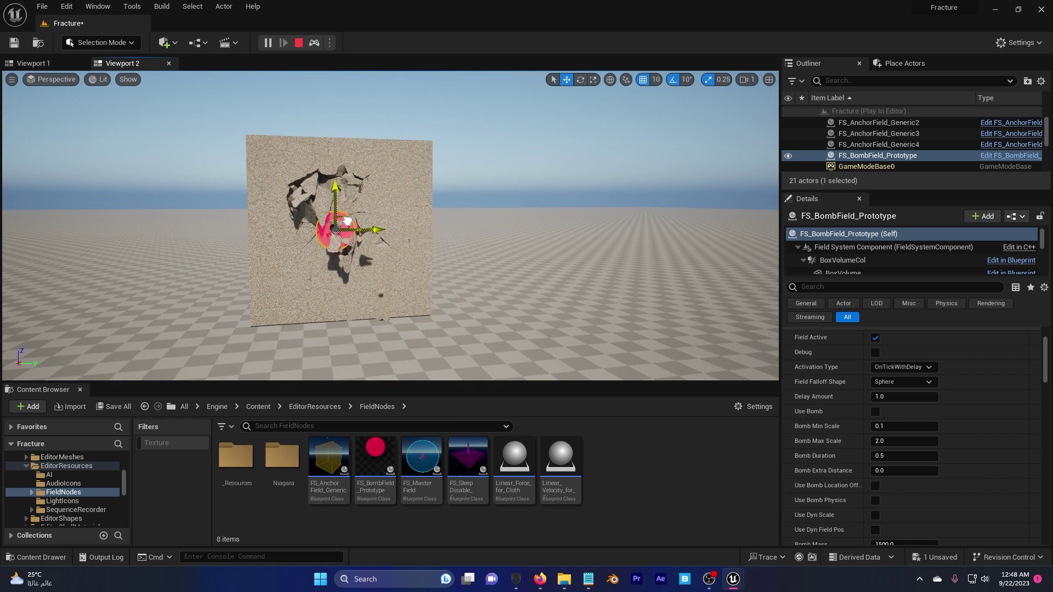
pyautogui.moveTo(371, 255); pyautogui.dragTo(324, 256)
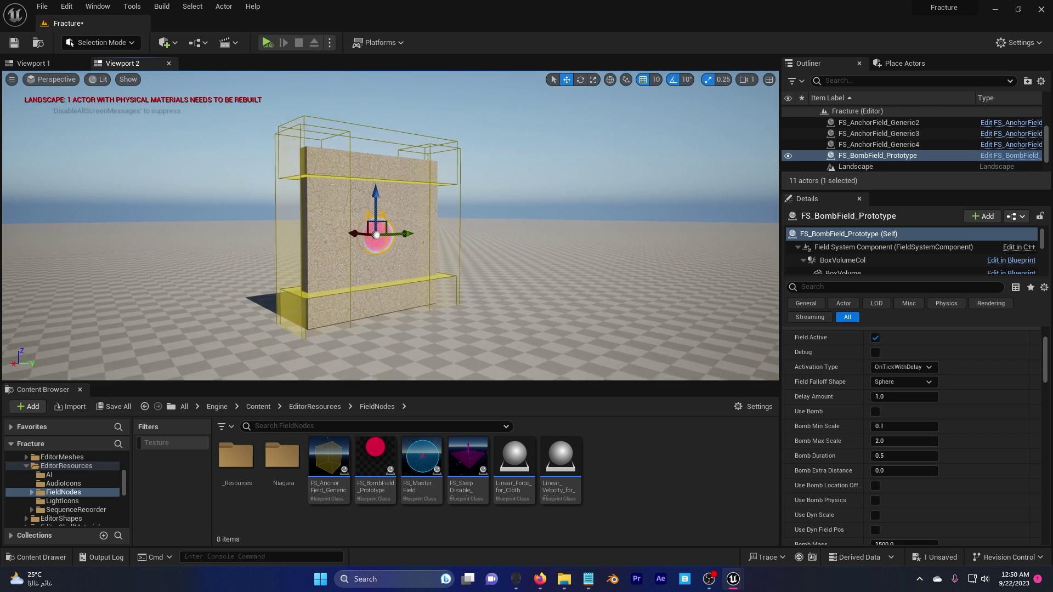
# Enable Use Bomb for FS_BombField_Prototype and set its Bomb Max Scale to 4.413069
pyautogui.scroll(5, 389, 225)
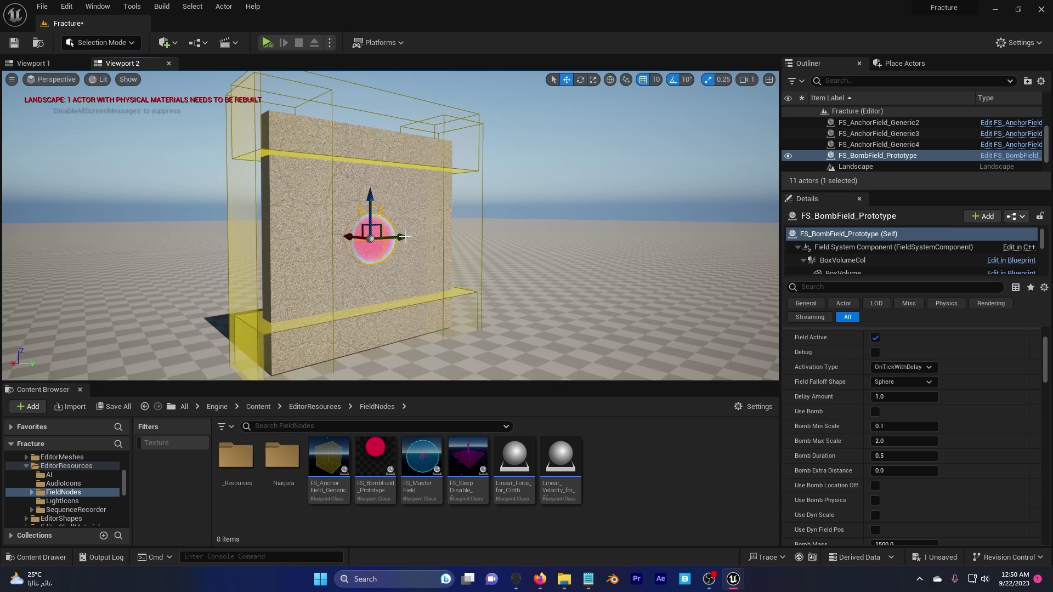
pyautogui.moveTo(320, 219); pyautogui.dragTo(271, 215, button='right')
pyautogui.press('d')
pyautogui.press('d')
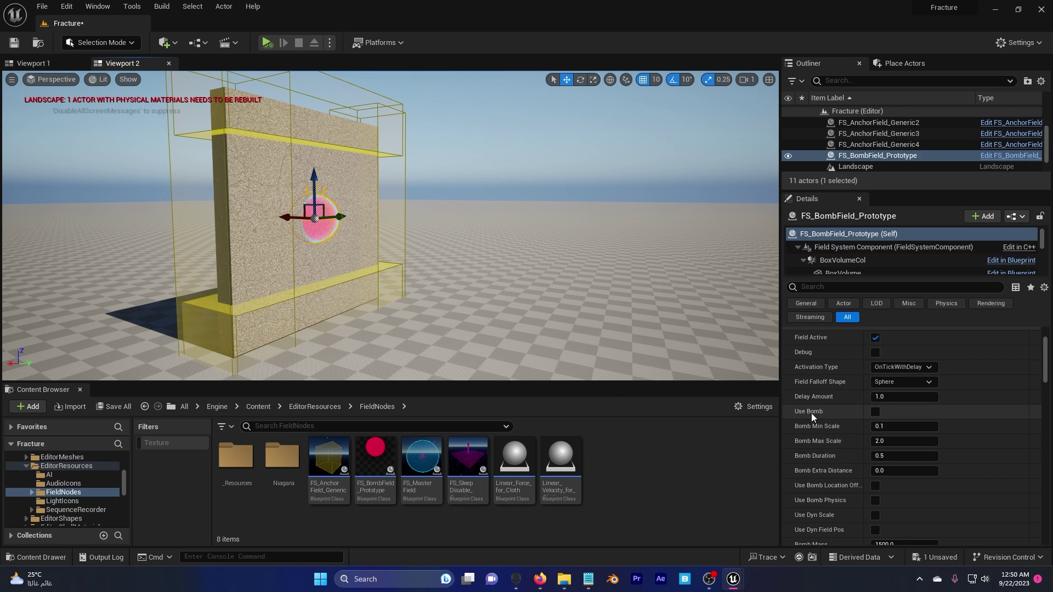
pyautogui.click(875, 411)
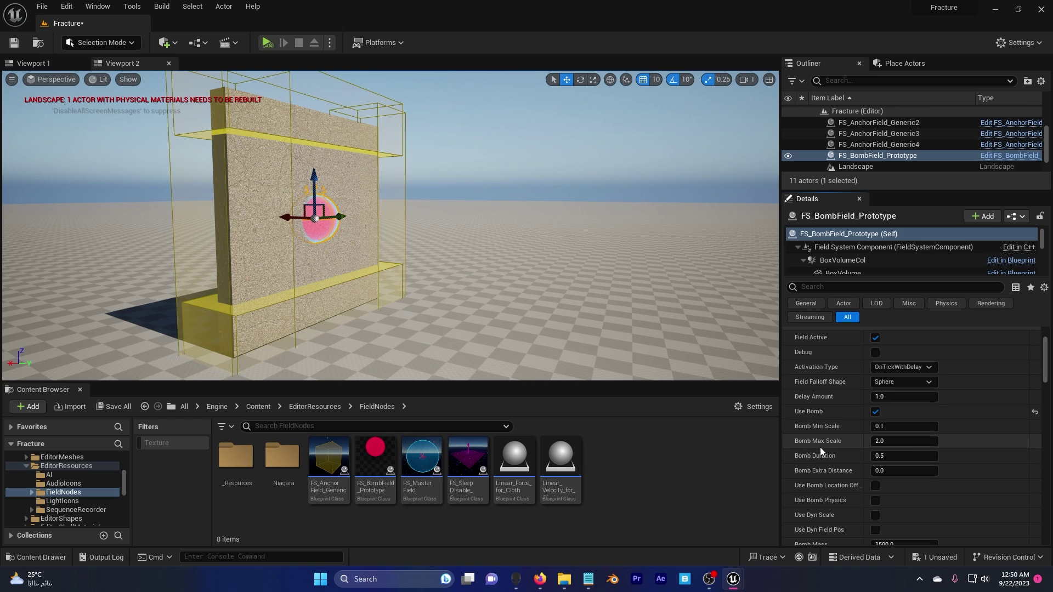
pyautogui.moveTo(887, 441)
pyautogui.mouseDown()
pyautogui.moveTo(965, 441)
pyautogui.moveTo(893, 441)
pyautogui.mouseUp()
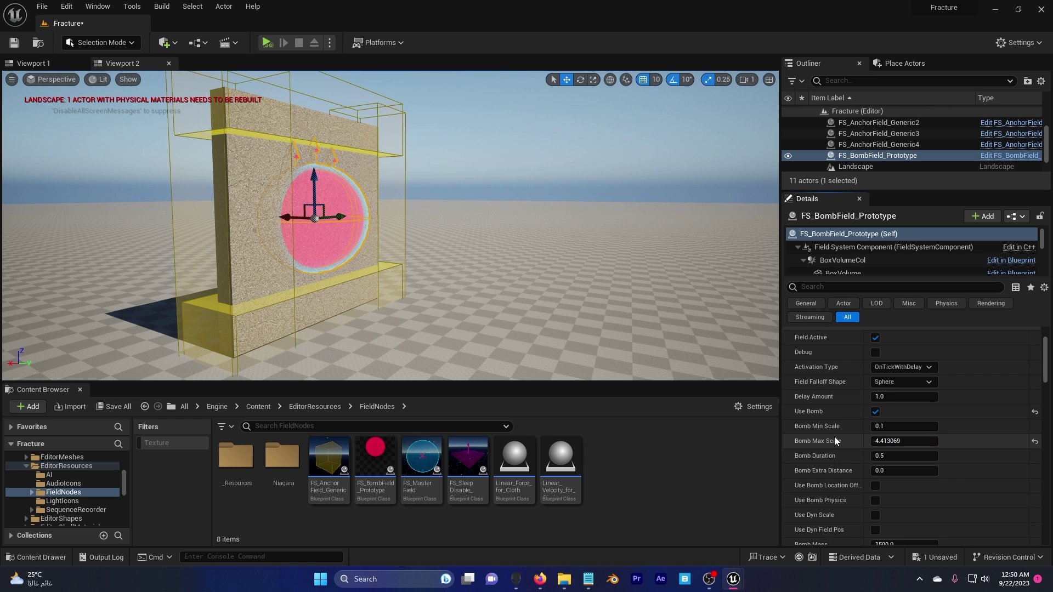
# Set the bomb field's Delay Amount to 0.0 and simulate the explosion on the wall
pyautogui.scroll(1, 835, 442)
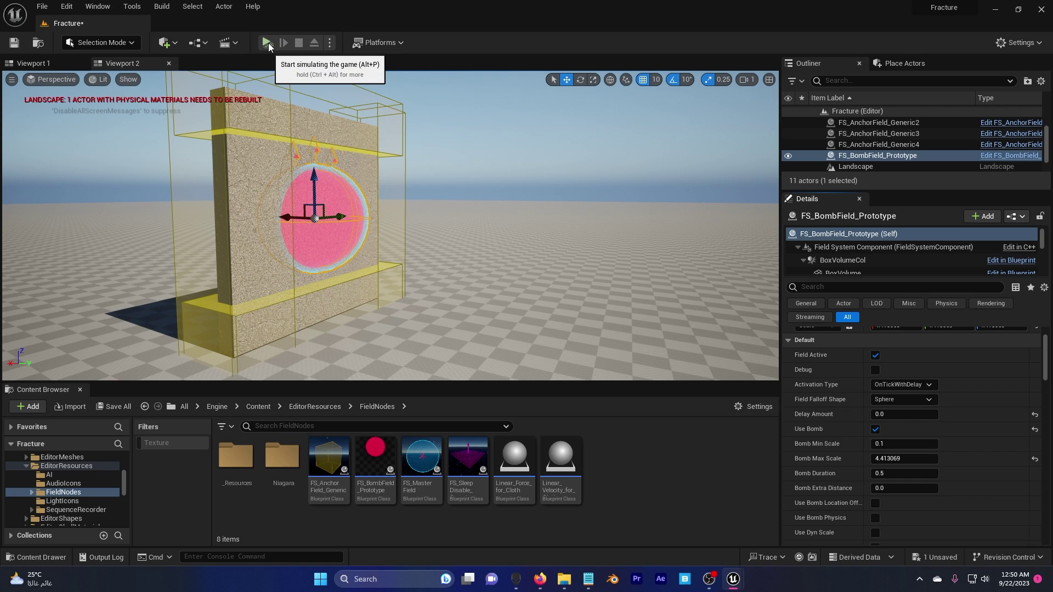
pyautogui.click(266, 43)
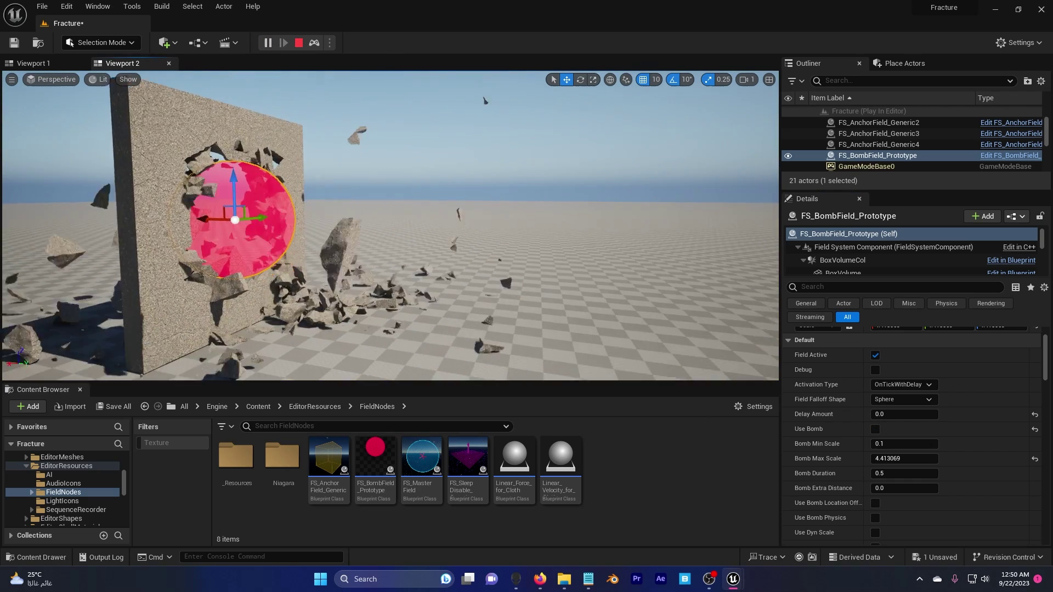
# Add a level sequence named NewLevelSequence, saved in the Content/Fracture folder
pyautogui.moveTo(478, 244)
pyautogui.mouseDown(button='right')
pyautogui.moveTo(336, 236)
pyautogui.moveTo(477, 245)
pyautogui.mouseUp(button='right')
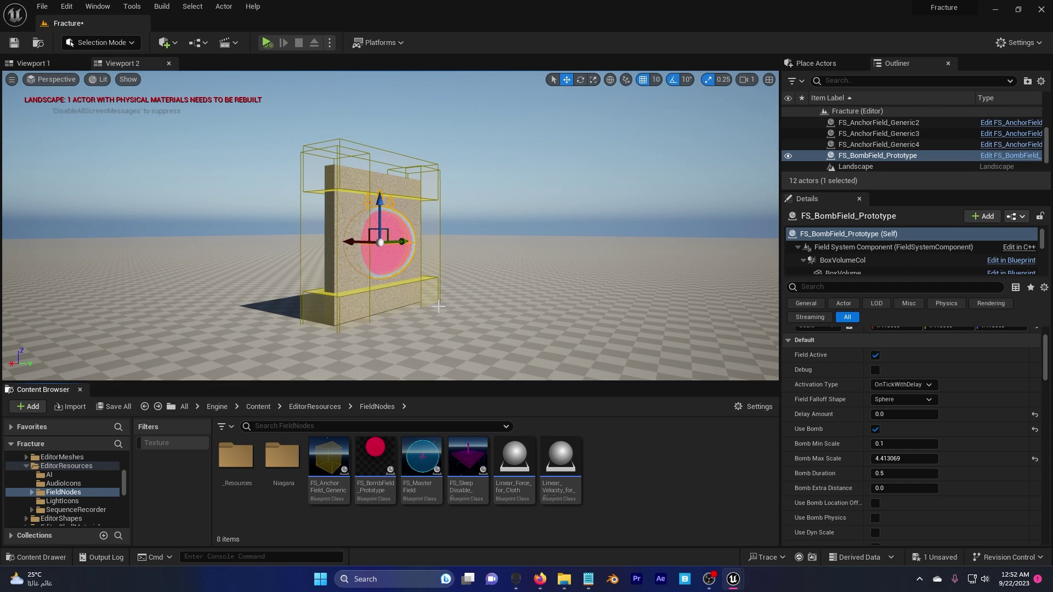
pyautogui.click(233, 43)
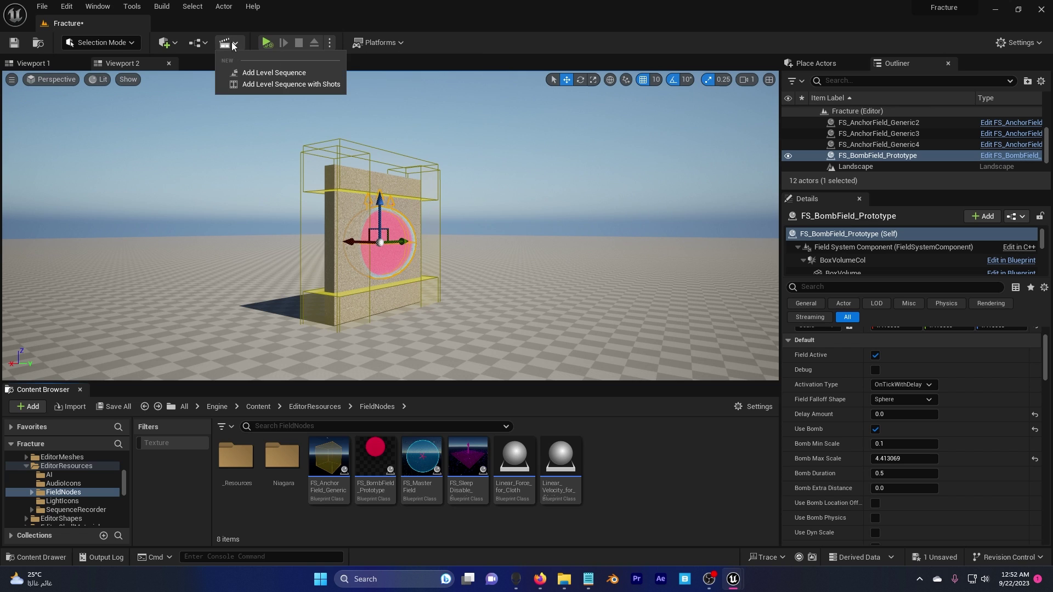
pyautogui.click(274, 73)
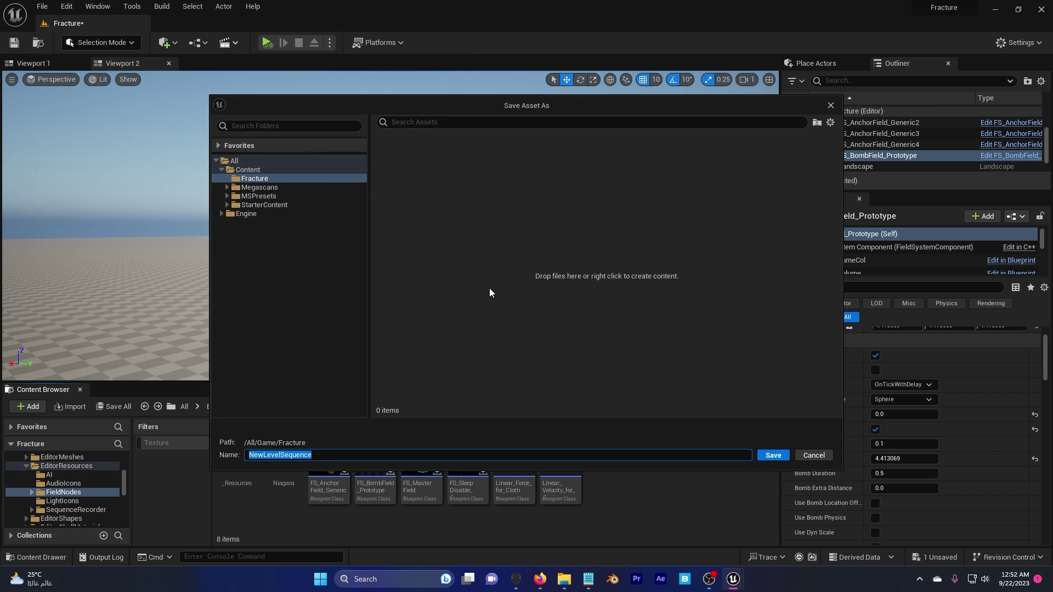
pyautogui.click(772, 455)
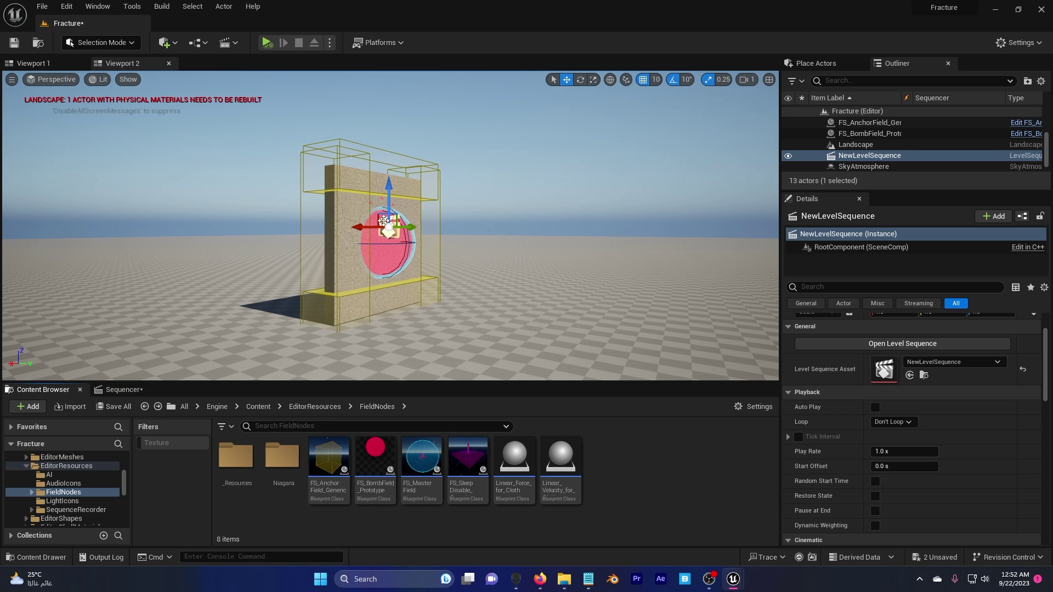
# Create a Chaos cache manager for the fractured wall Cube_GeometryCollection, saving its cache collection as NewChaosCacheCollection in the Fracture folder
pyautogui.moveTo(403, 227); pyautogui.dragTo(331, 216, button='right')
pyautogui.click(342, 306)
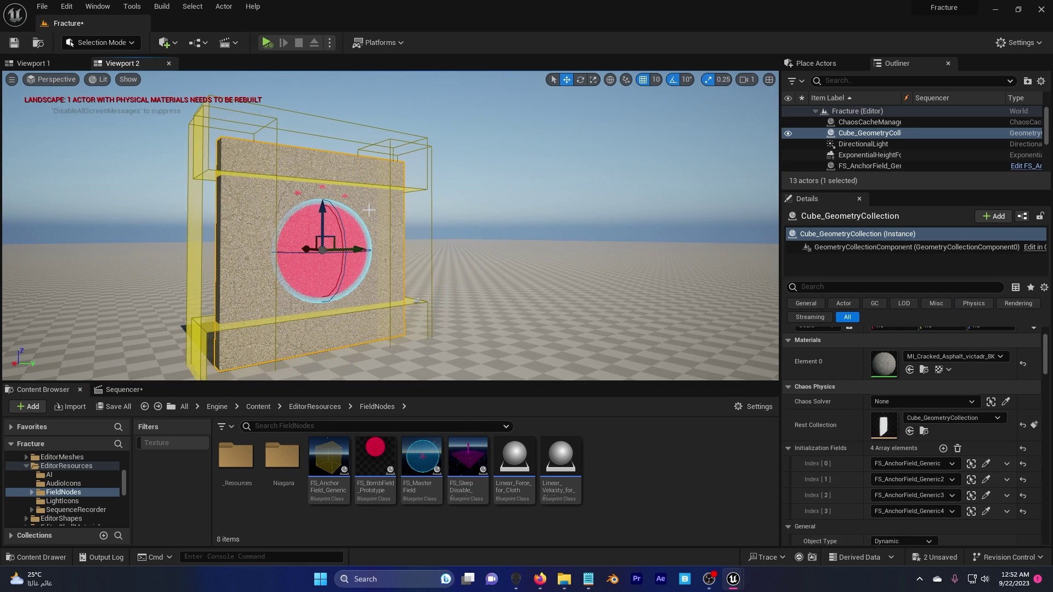
pyautogui.press('f')
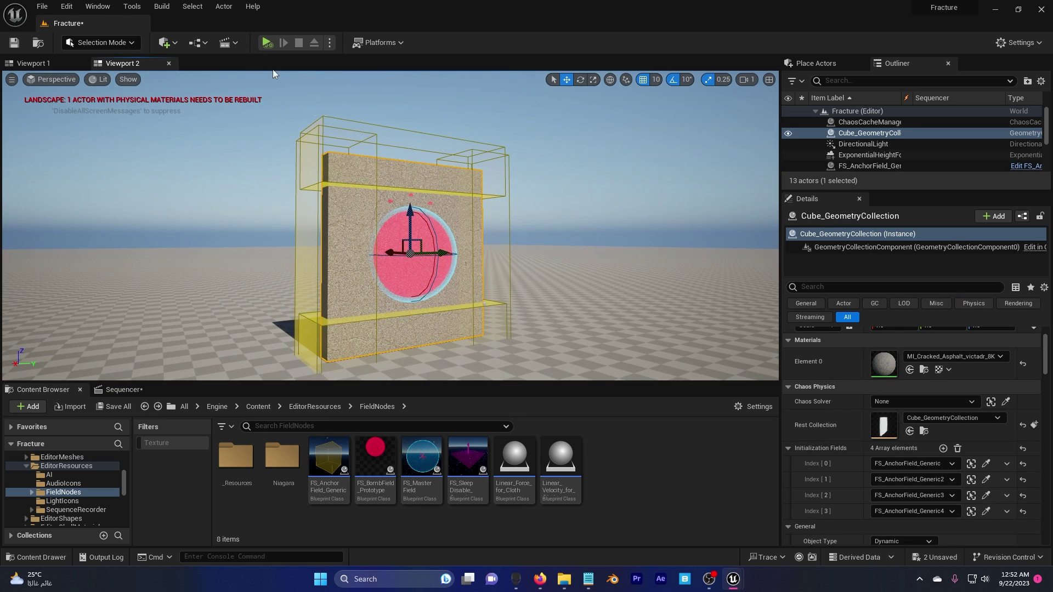
pyautogui.click(223, 6)
pyautogui.moveTo(302, 299)
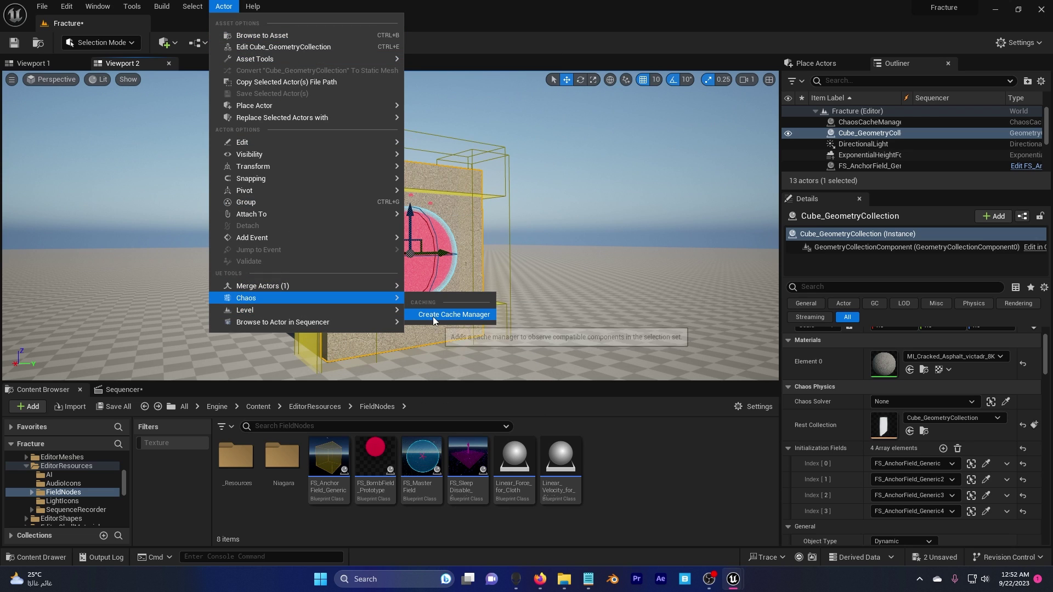
pyautogui.click(447, 314)
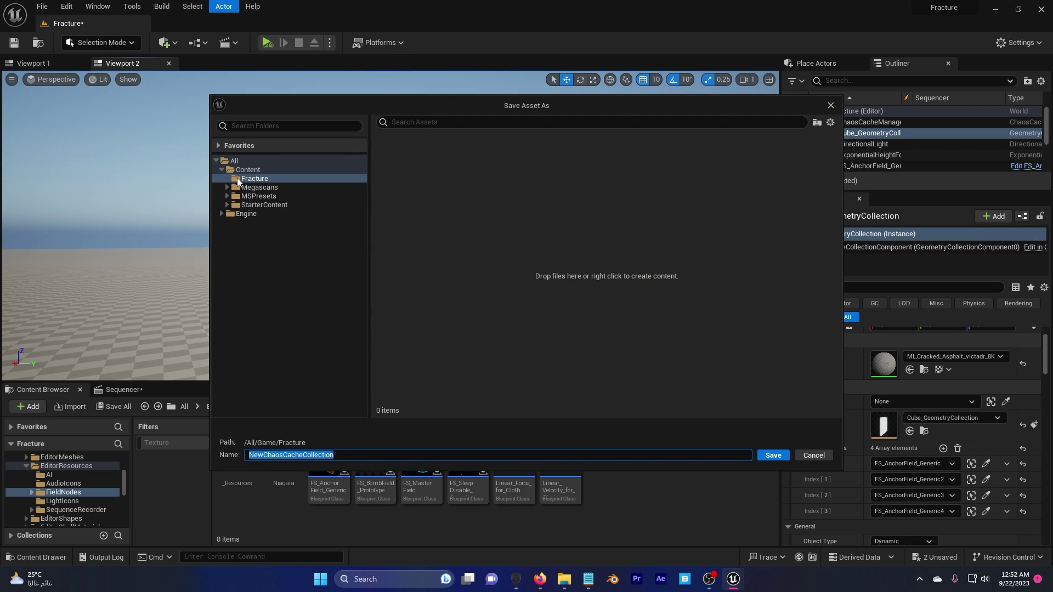
pyautogui.click(773, 455)
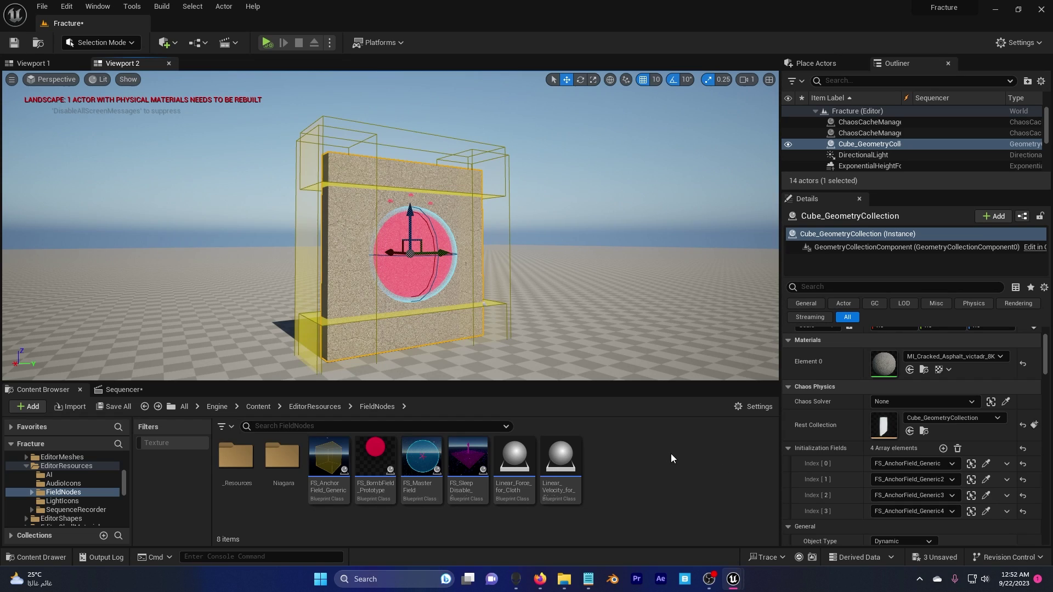
# Record the destruction by simulating with FS_BombField_Prototype selected and pulling it sideways out of the wall, and stop the simulation
pyautogui.scroll(-1, 527, 290)
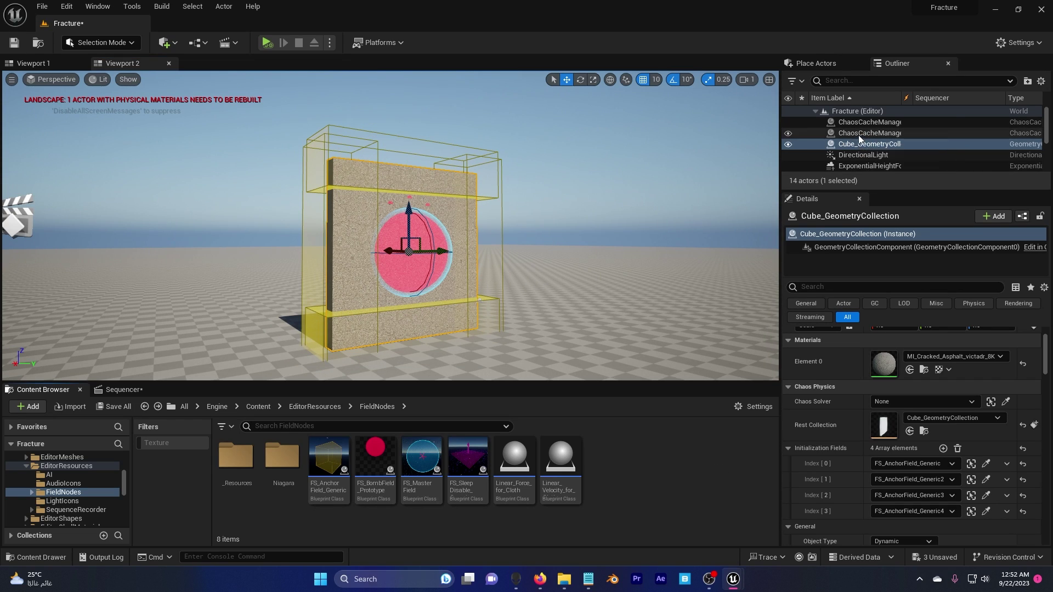
pyautogui.click(860, 123)
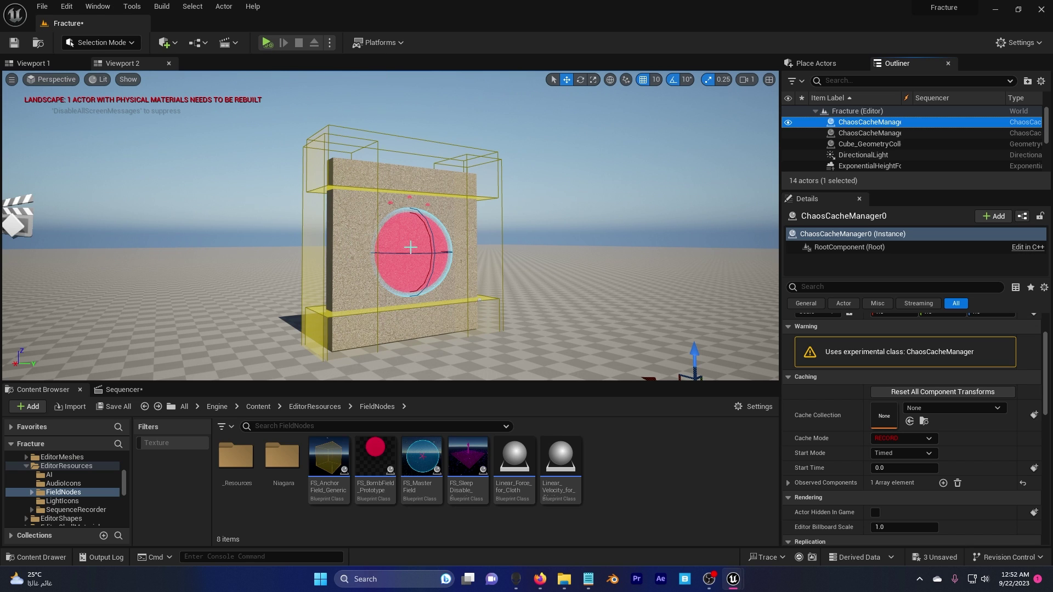
pyautogui.keyDown('alt'); pyautogui.moveTo(409, 245); pyautogui.dragTo(482, 230); pyautogui.keyUp('alt')
pyautogui.click(417, 249)
pyautogui.moveTo(401, 246); pyautogui.dragTo(401, 245, button='middle')
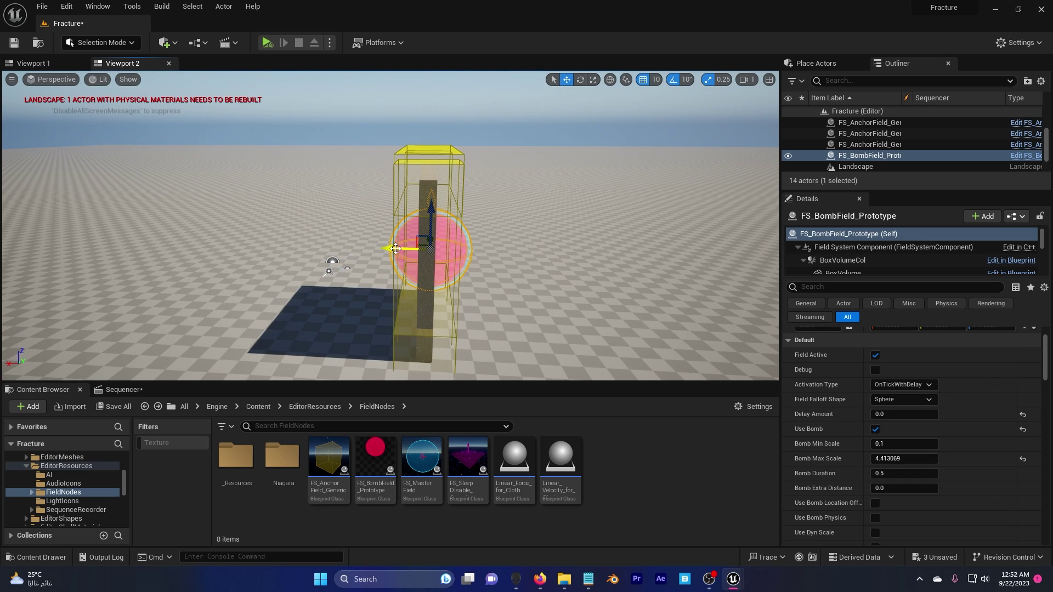
pyautogui.keyDown('alt'); pyautogui.moveTo(395, 248); pyautogui.dragTo(469, 236); pyautogui.keyUp('alt')
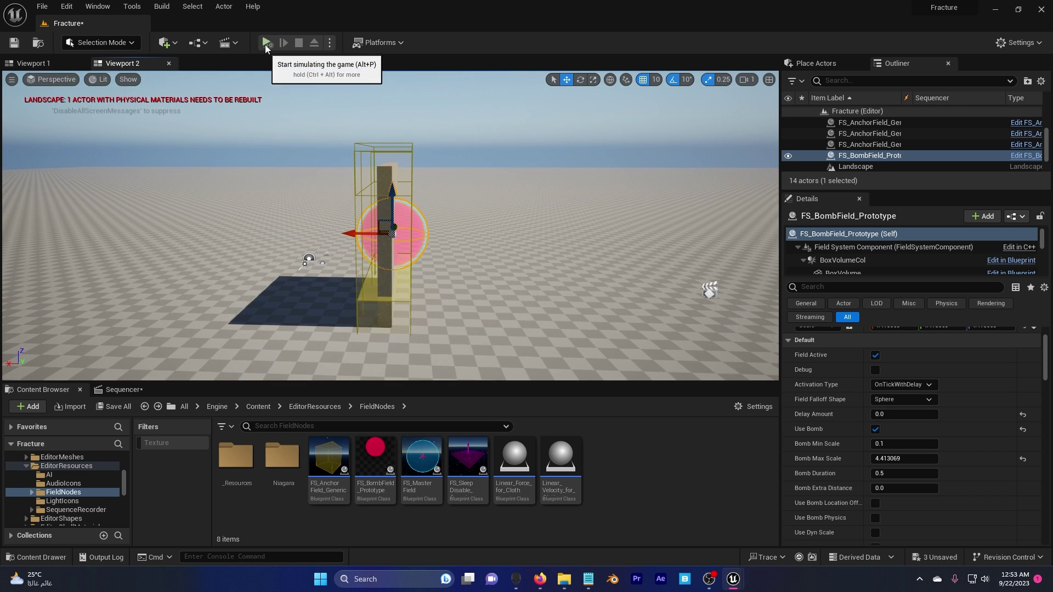
pyautogui.click(265, 45)
pyautogui.moveTo(353, 237); pyautogui.dragTo(452, 243)
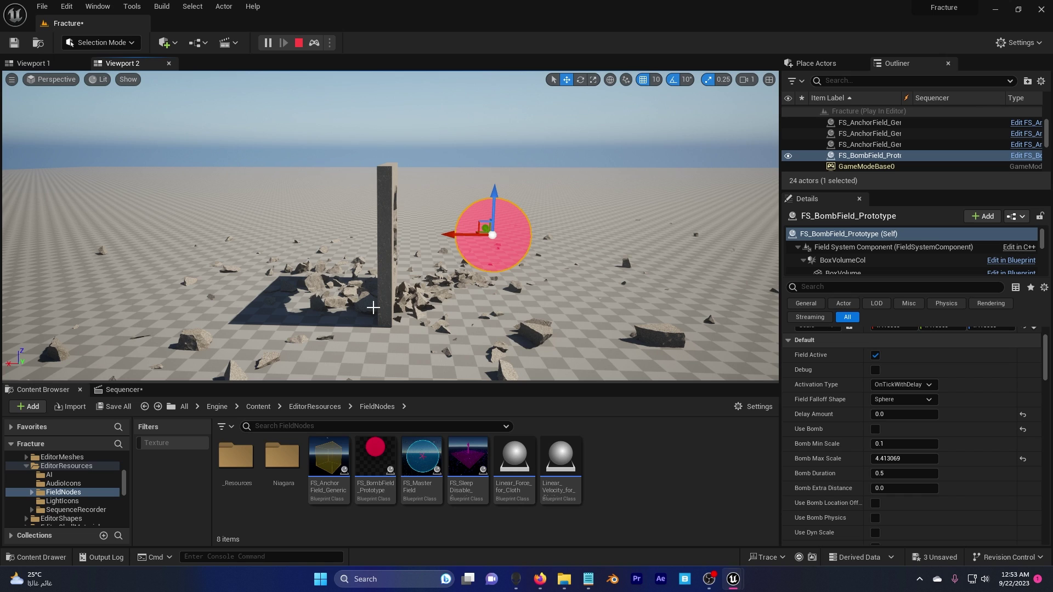
pyautogui.press('Escape')
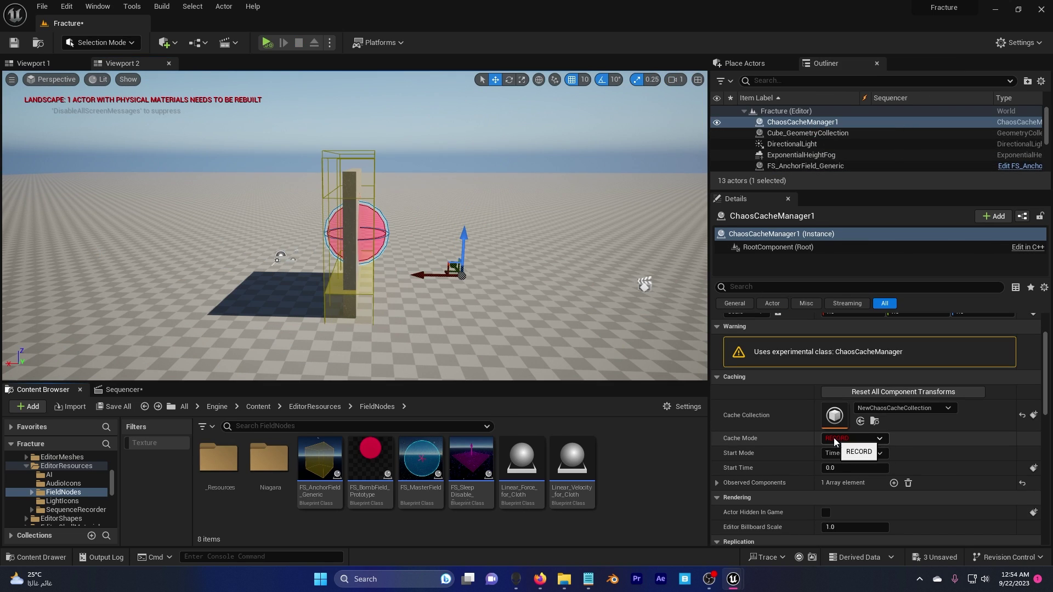
# Set ChaosCacheManager1's Cache Mode to Static Pose, scrub its Start Time to preview the cached explosion, and reset Start Time to 0.0
pyautogui.click(855, 443)
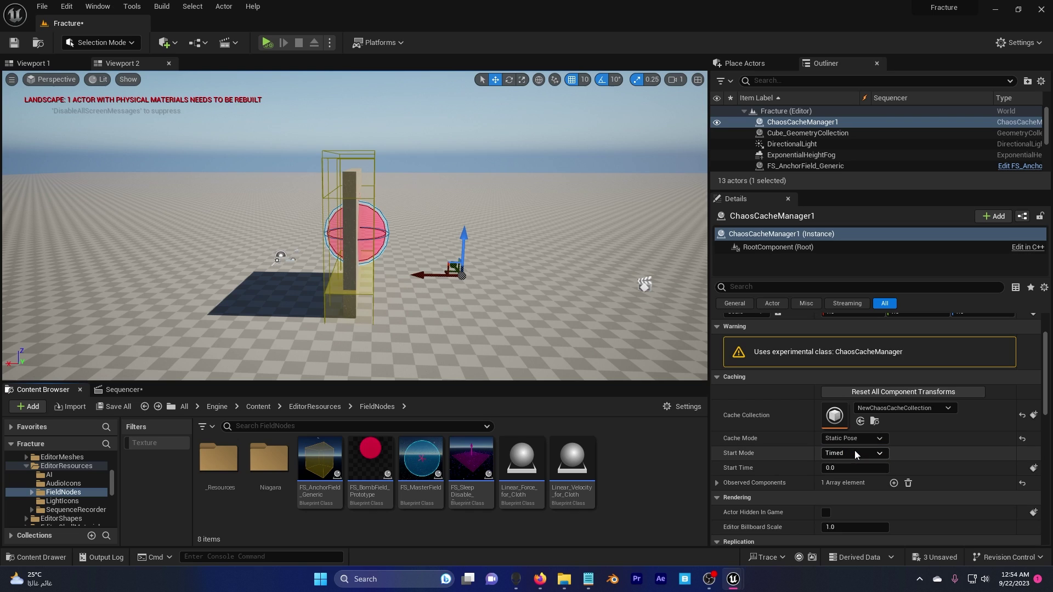
pyautogui.click(853, 470)
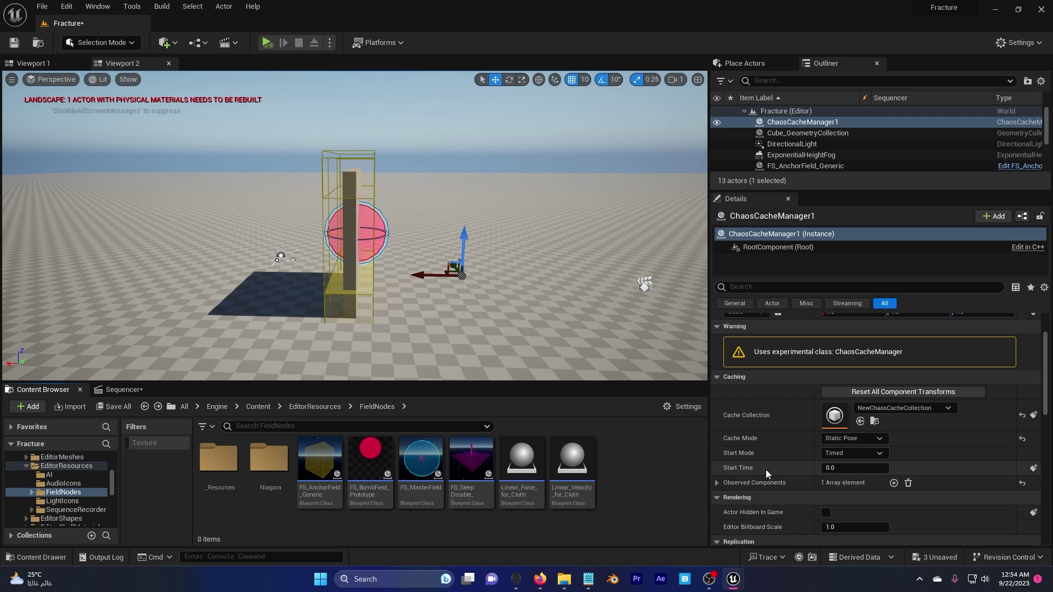
pyautogui.moveTo(834, 469); pyautogui.dragTo(889, 467)
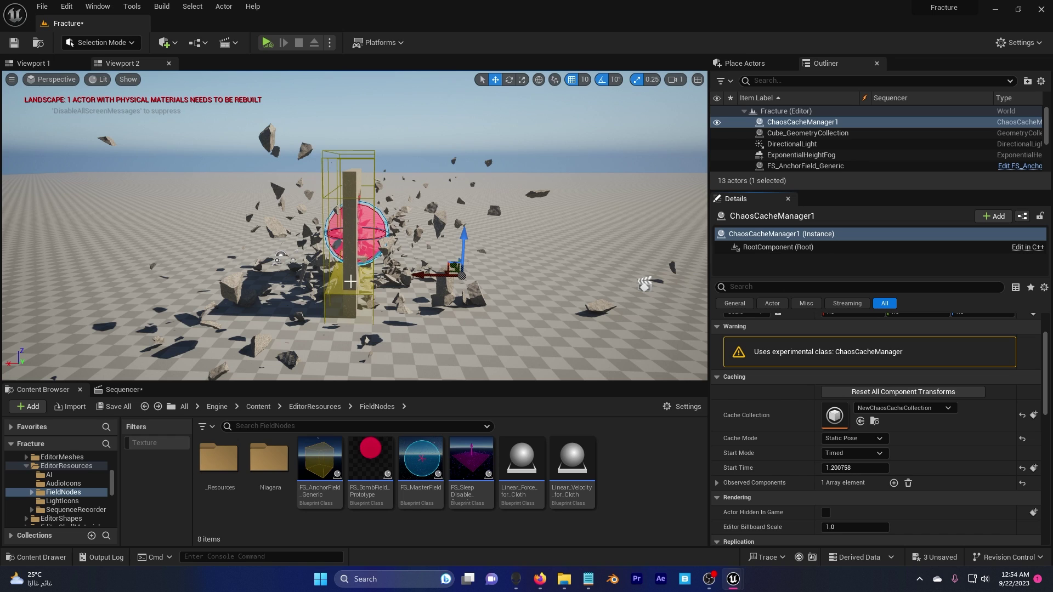
pyautogui.click(1021, 468)
# Add ChaosCacheManager1 to the level sequence with a Start Time track and key it at 0.0 on frame 0
pyautogui.click(776, 123)
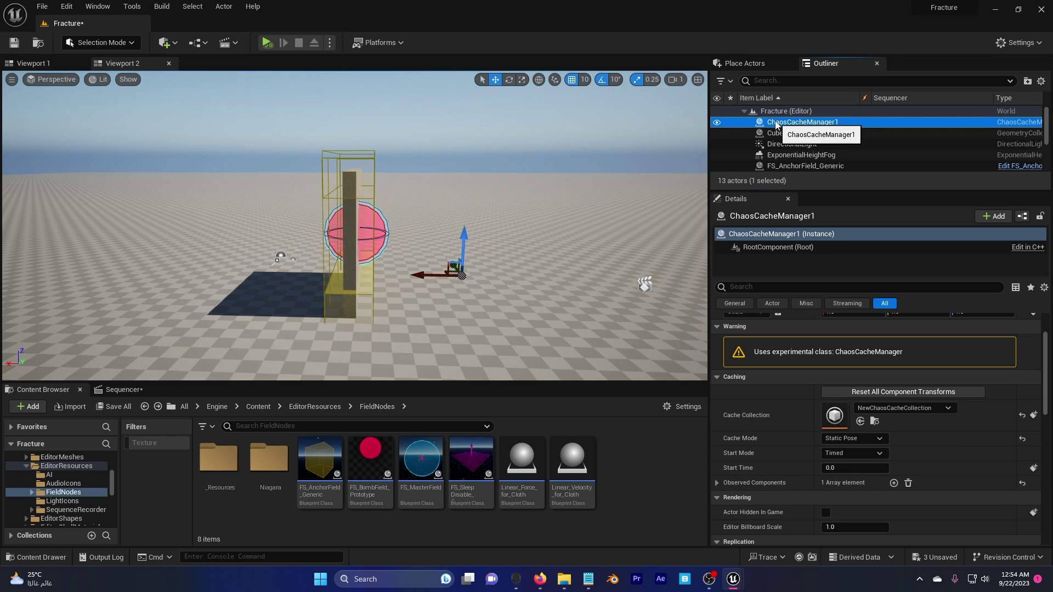
pyautogui.moveTo(776, 125); pyautogui.dragTo(110, 452)
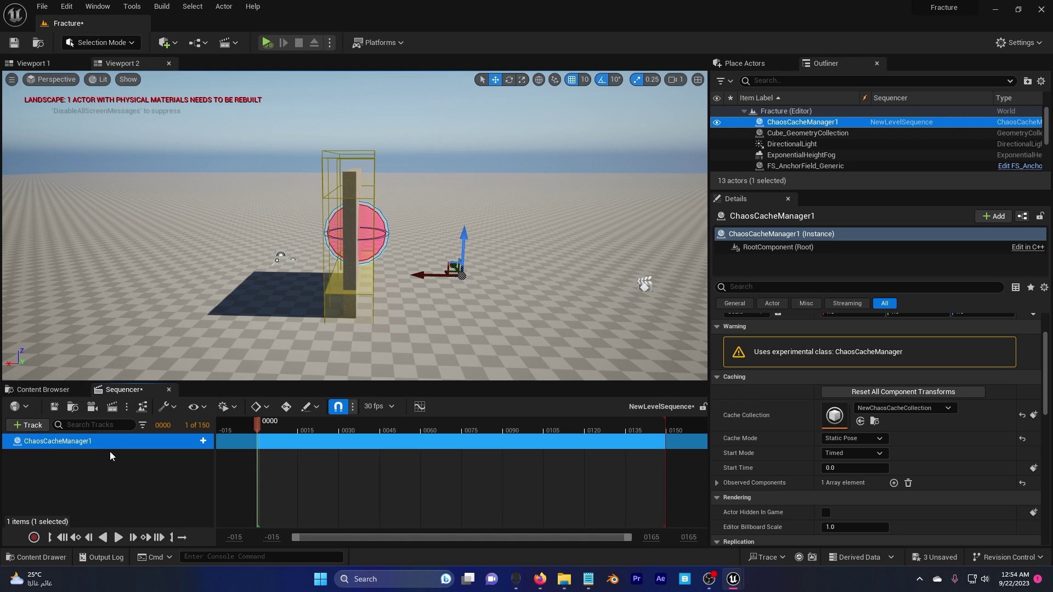
pyautogui.click(203, 446)
pyautogui.click(222, 407)
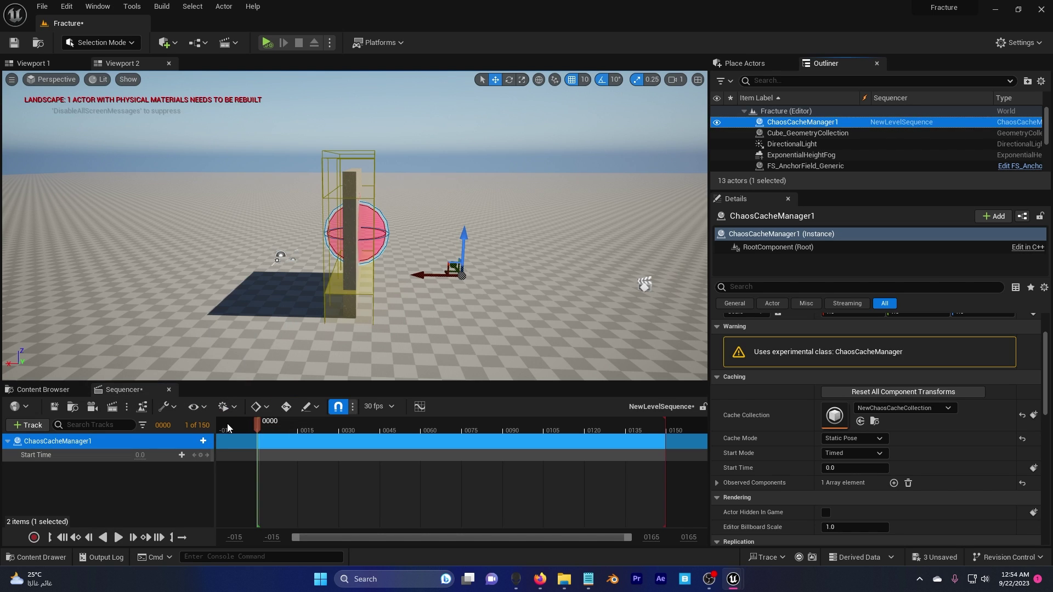
pyautogui.click(200, 456)
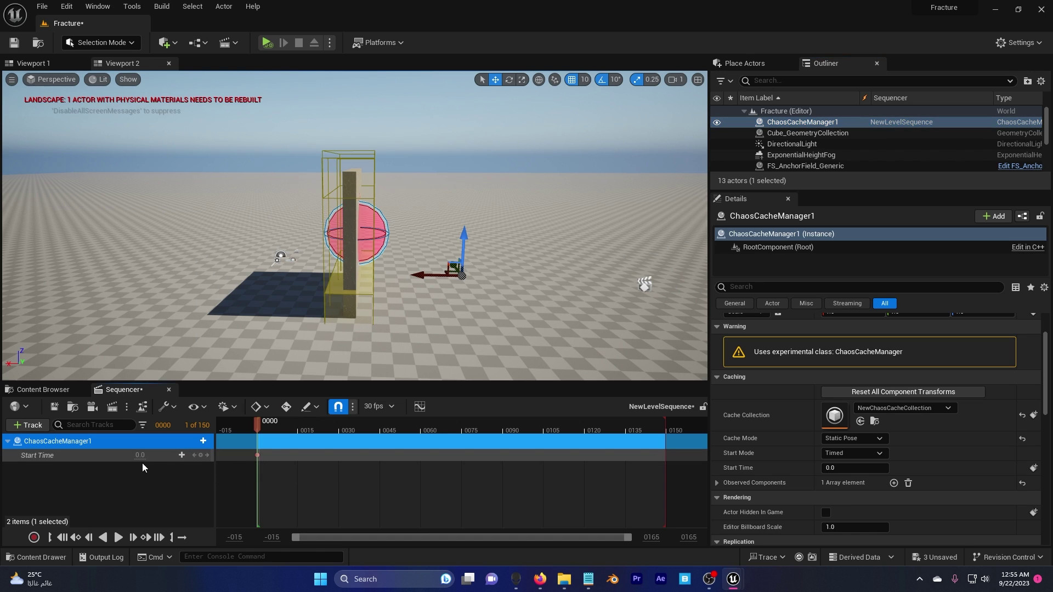
# Enable auto-keying and key Start Time at 9.219789 on frame 63
pyautogui.click(286, 407)
pyautogui.click(429, 428)
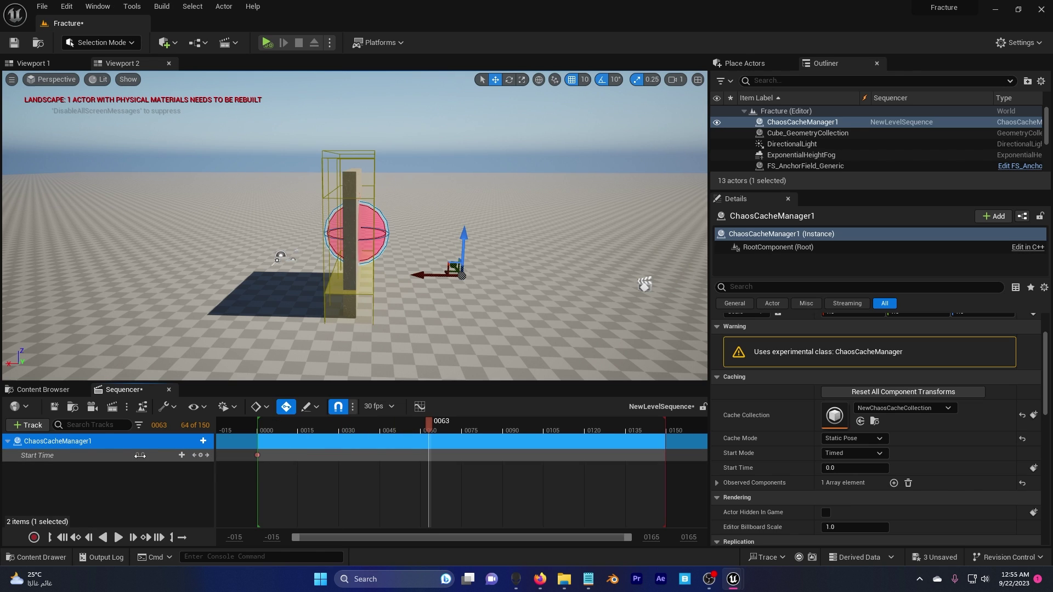
pyautogui.moveTo(140, 456); pyautogui.dragTo(157, 473)
pyautogui.click(157, 473)
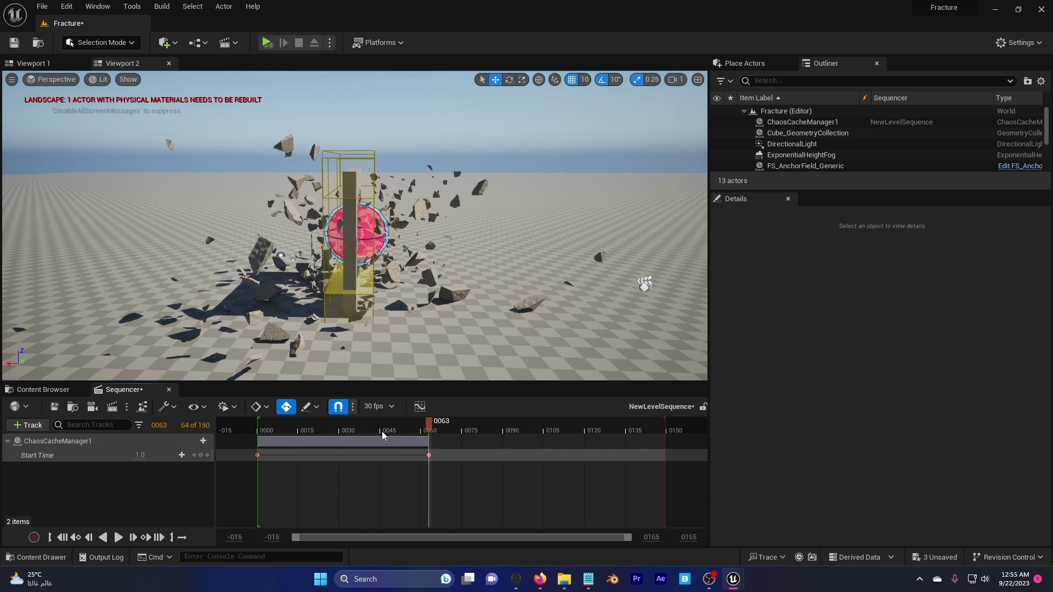
pyautogui.moveTo(141, 455); pyautogui.dragTo(214, 455)
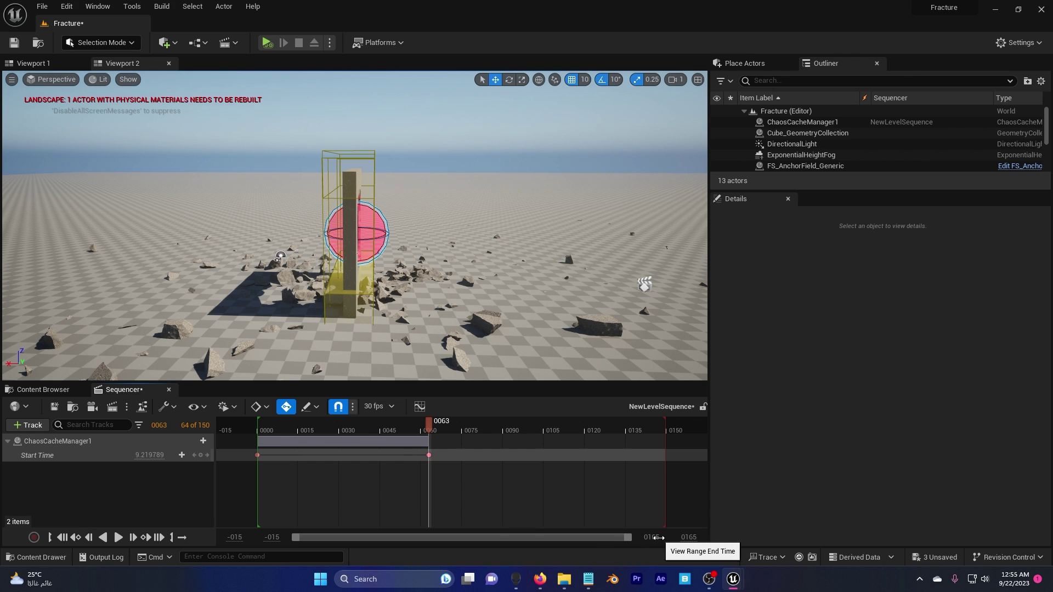
# Extend the sequence's playback range to 230 frames, move the second Start Time key to about frame 180, and play the result
pyautogui.moveTo(653, 537)
pyautogui.mouseDown()
pyautogui.moveTo(680, 537)
pyautogui.moveTo(544, 422)
pyautogui.moveTo(680, 420)
pyautogui.mouseUp()
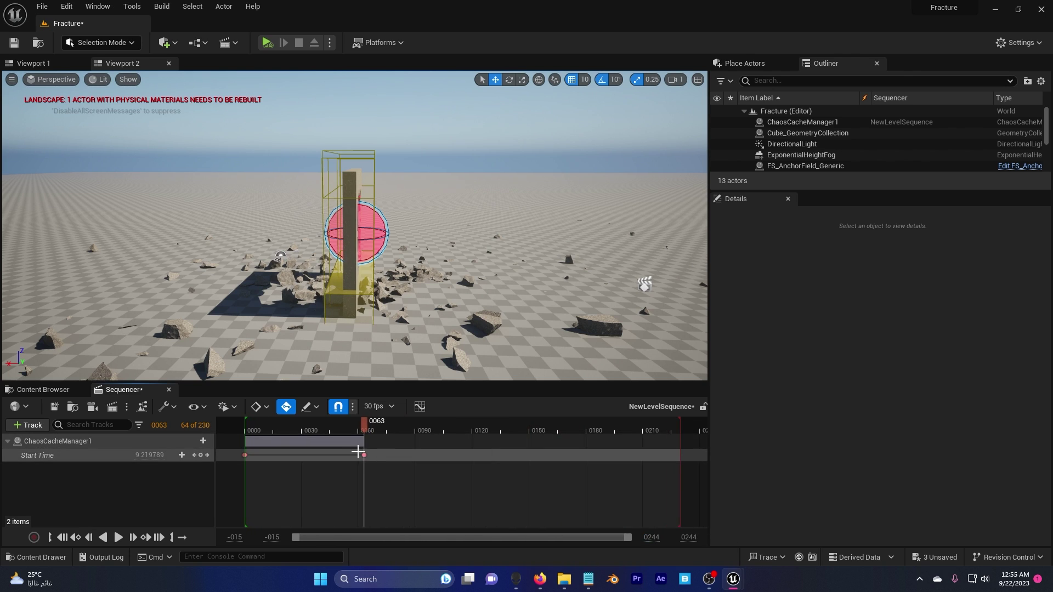
pyautogui.moveTo(363, 455); pyautogui.dragTo(587, 471)
pyautogui.moveTo(307, 423); pyautogui.dragTo(254, 423)
pyautogui.press('space')
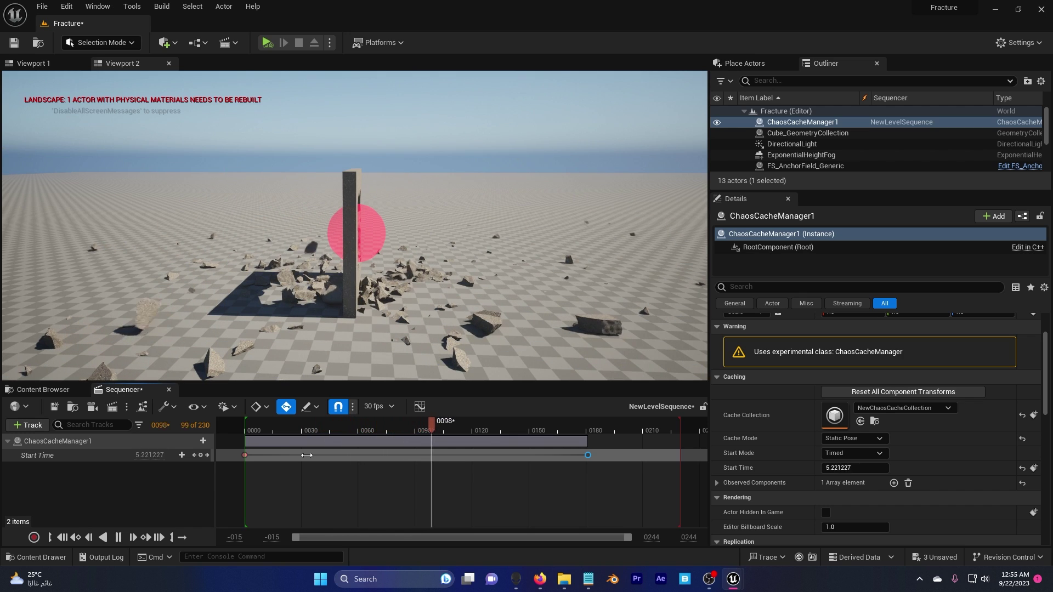
pyautogui.press('space')
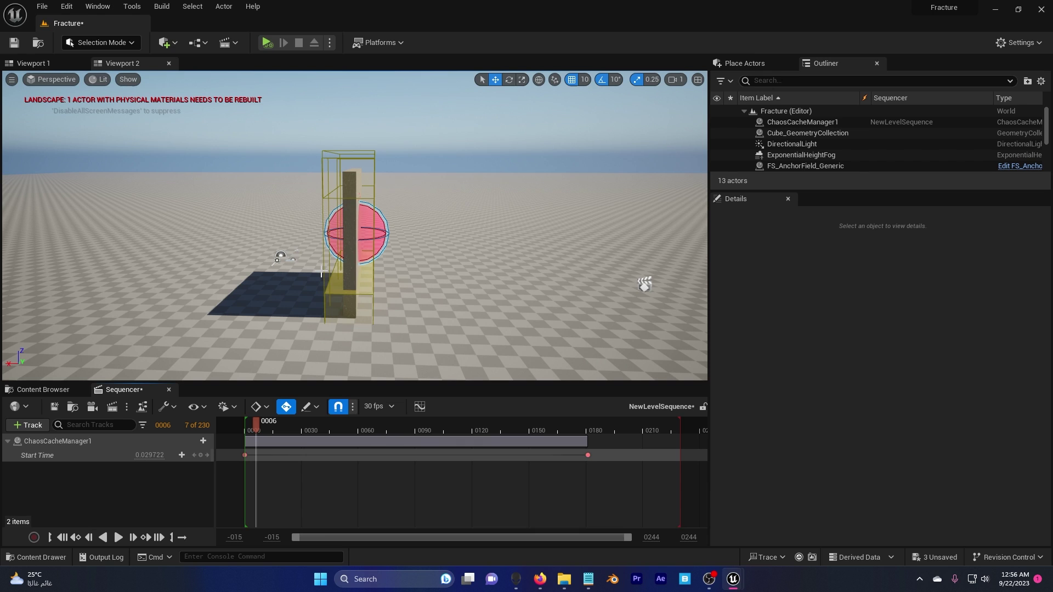
# Add a Time Dilation track to the sequence and key it at 1.0 on frame 6
pyautogui.click(27, 425)
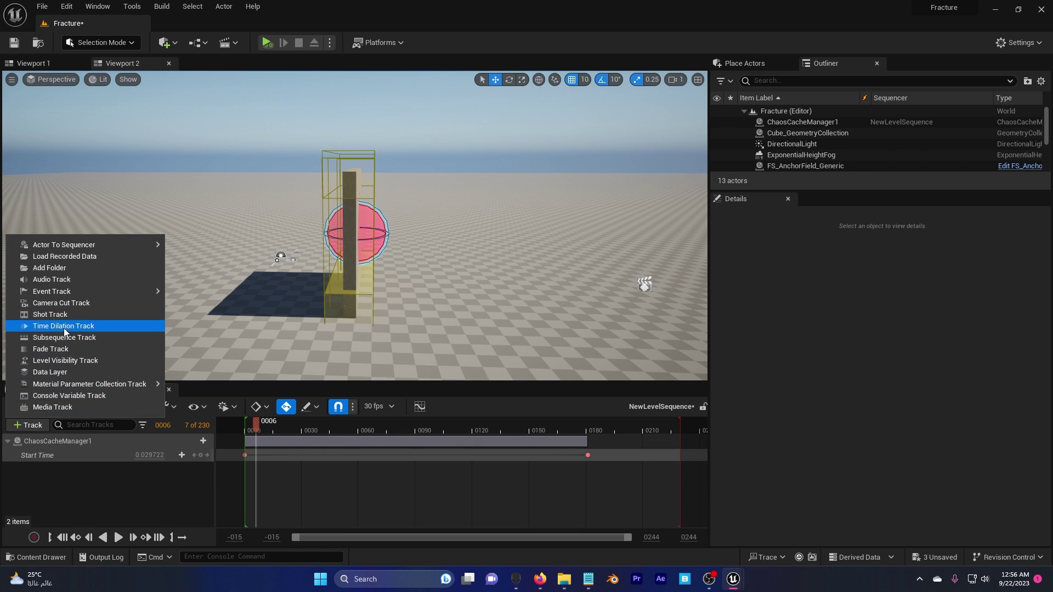
pyautogui.click(43, 327)
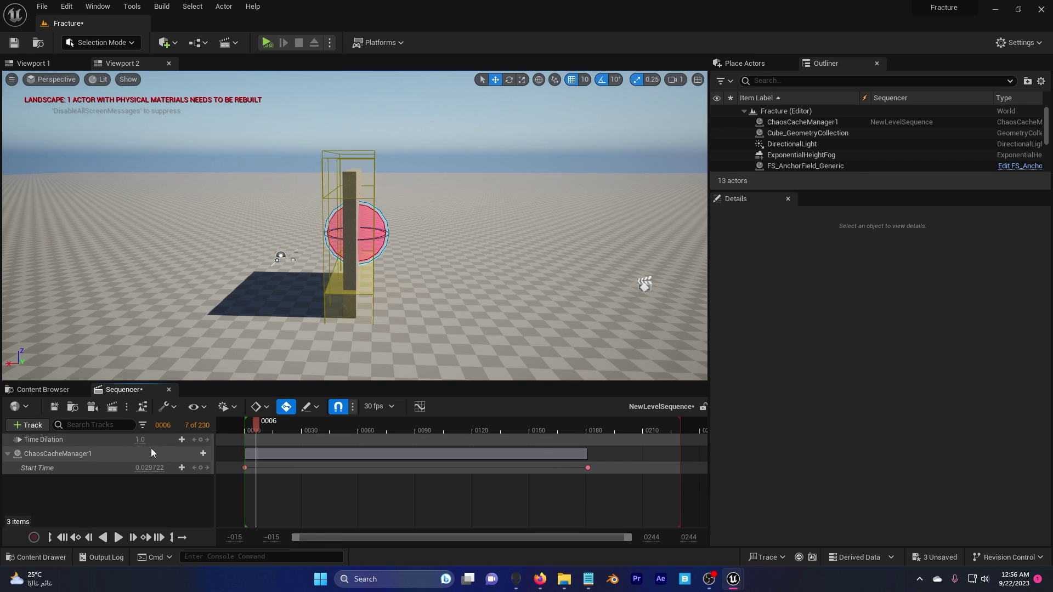
pyautogui.click(201, 439)
# Key Time Dilation at 0.05 on frame 30, once the debris is flying out of the wall
pyautogui.click(286, 431)
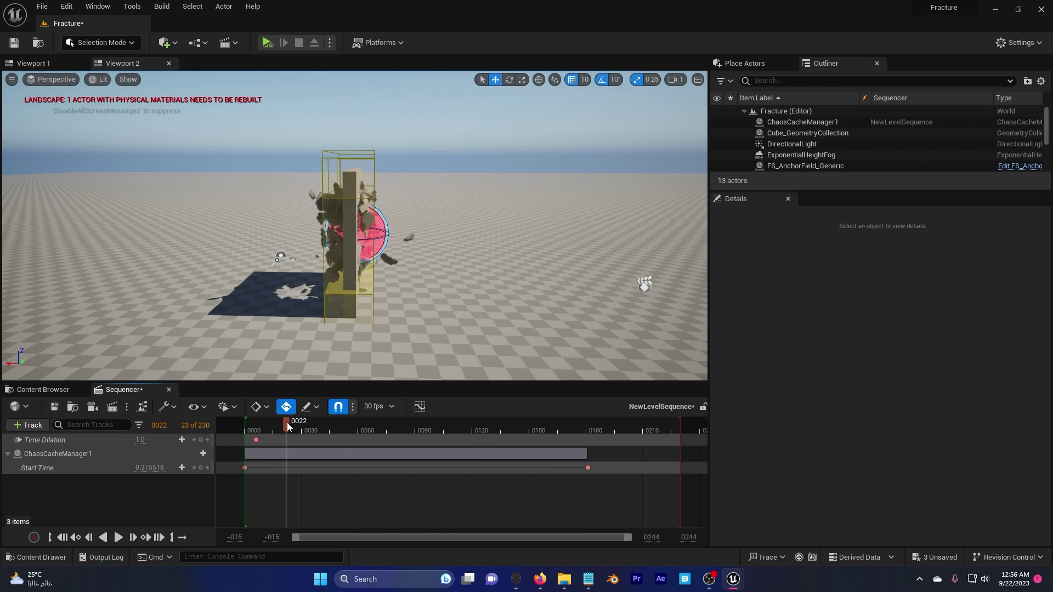
pyautogui.moveTo(287, 427); pyautogui.dragTo(301, 428)
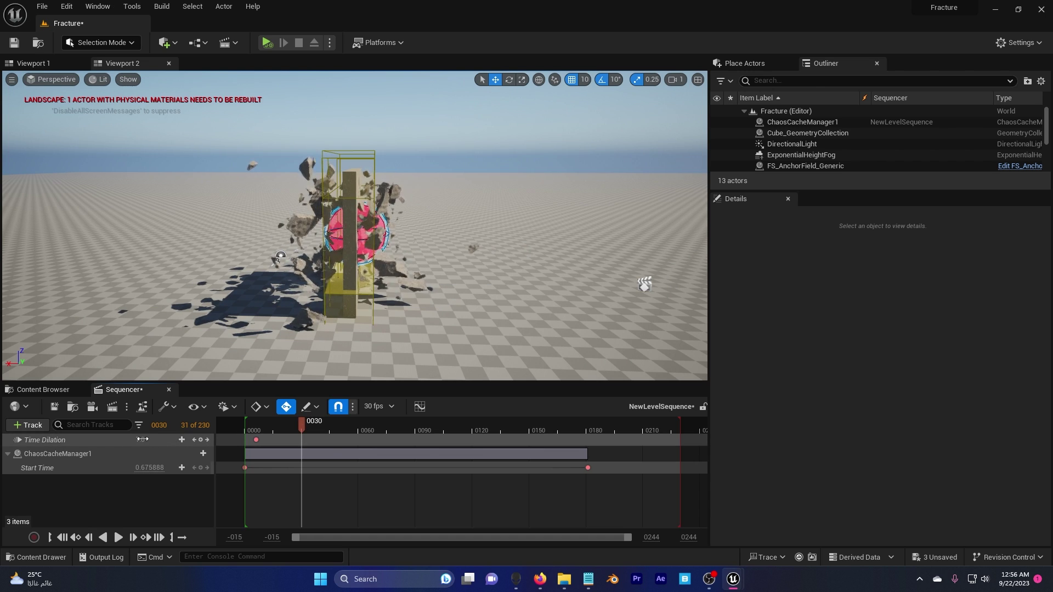
pyautogui.click(142, 439)
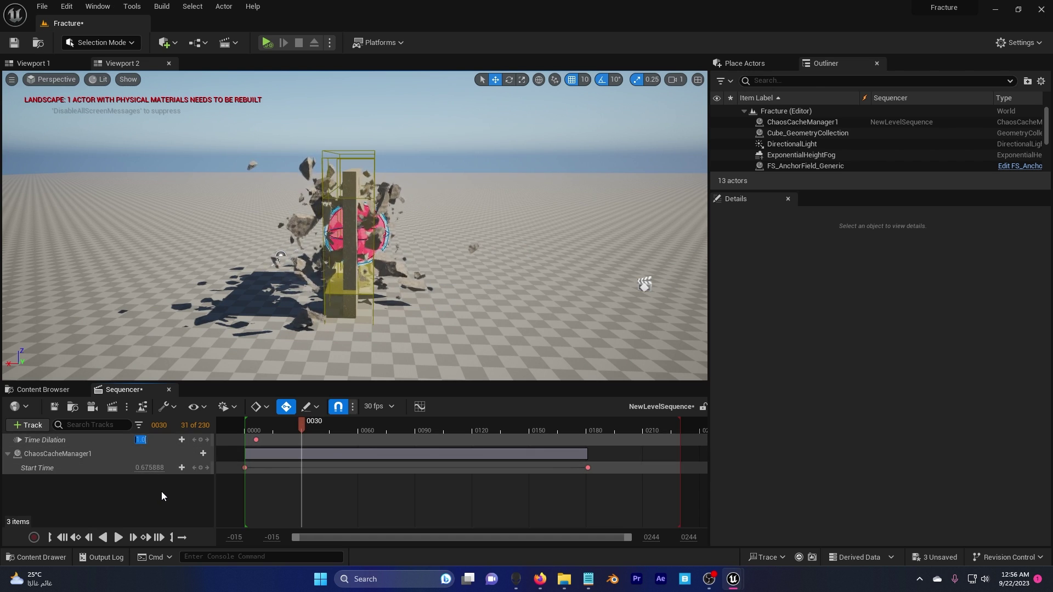
pyautogui.write('0.05')
pyautogui.press('Return')
# Play the sequence to check the slow-motion explosion, return the playhead to frame 9, and view the wall from an angle
pyautogui.moveTo(301, 426); pyautogui.dragTo(277, 430)
pyautogui.press('space')
pyautogui.press('space')
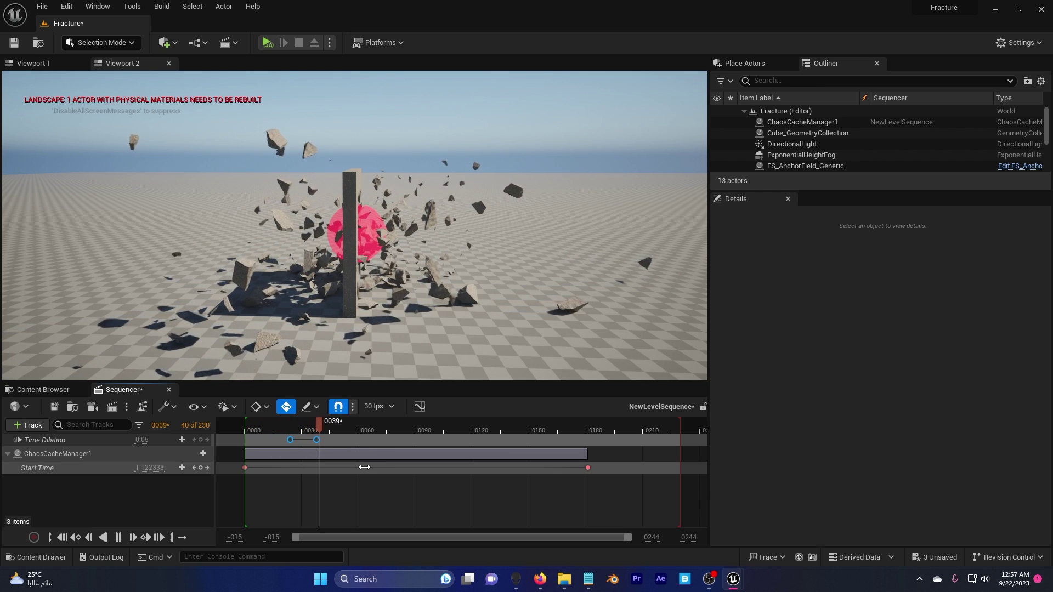
pyautogui.click(326, 423)
pyautogui.moveTo(327, 425); pyautogui.dragTo(262, 424)
pyautogui.keyDown('alt'); pyautogui.moveTo(451, 303); pyautogui.dragTo(416, 296); pyautogui.keyUp('alt')
pyautogui.keyDown('alt'); pyautogui.moveTo(417, 296); pyautogui.dragTo(278, 148, button='middle'); pyautogui.keyUp('alt')
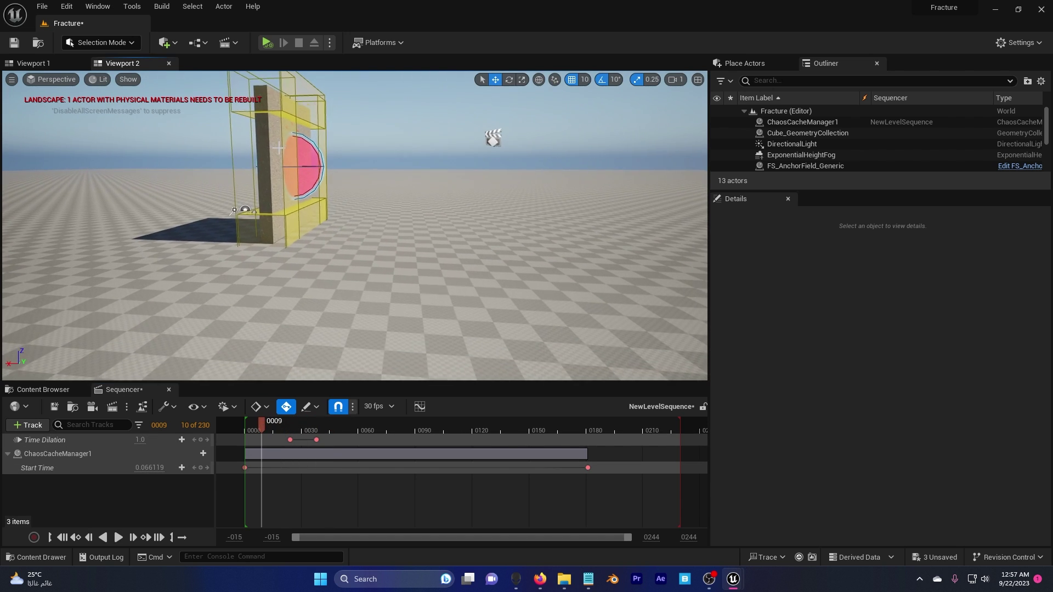
# Place a Cine Camera Actor on the floor in front of the wall and raise it above the ground
pyautogui.click(165, 43)
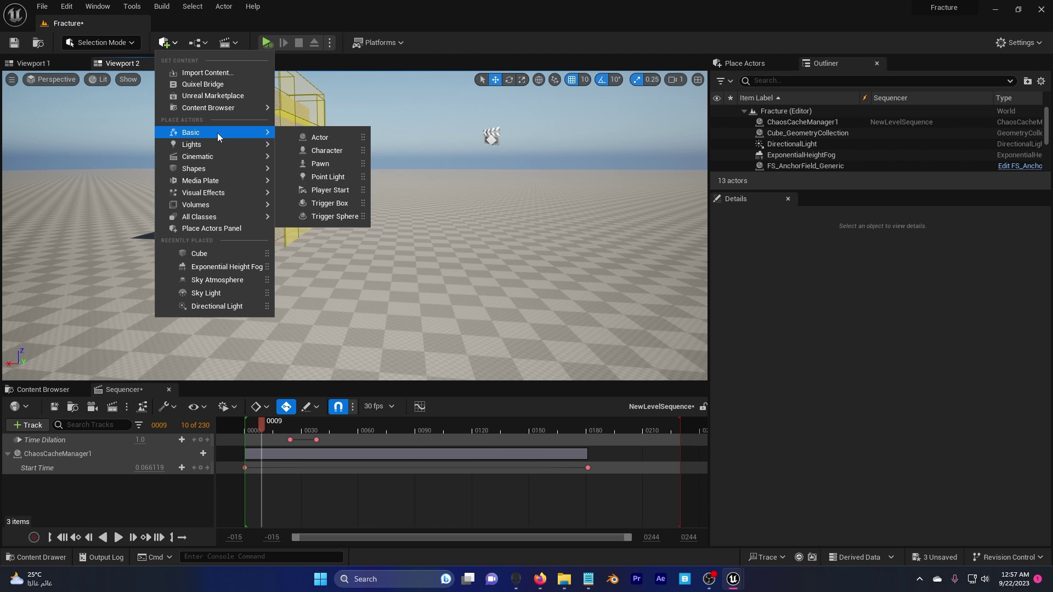
pyautogui.moveTo(216, 159)
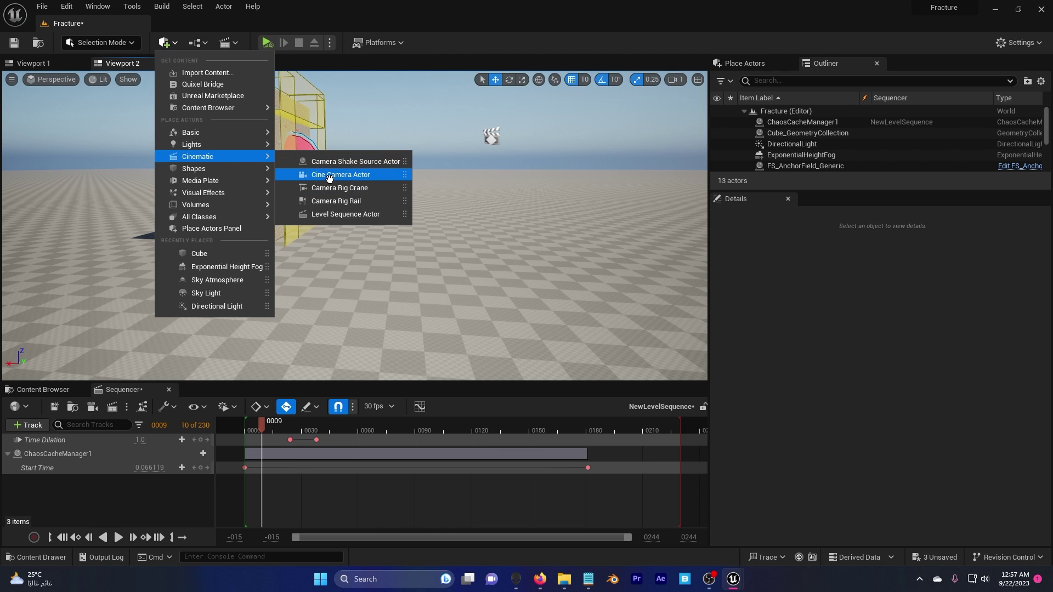
pyautogui.moveTo(329, 176); pyautogui.dragTo(423, 299)
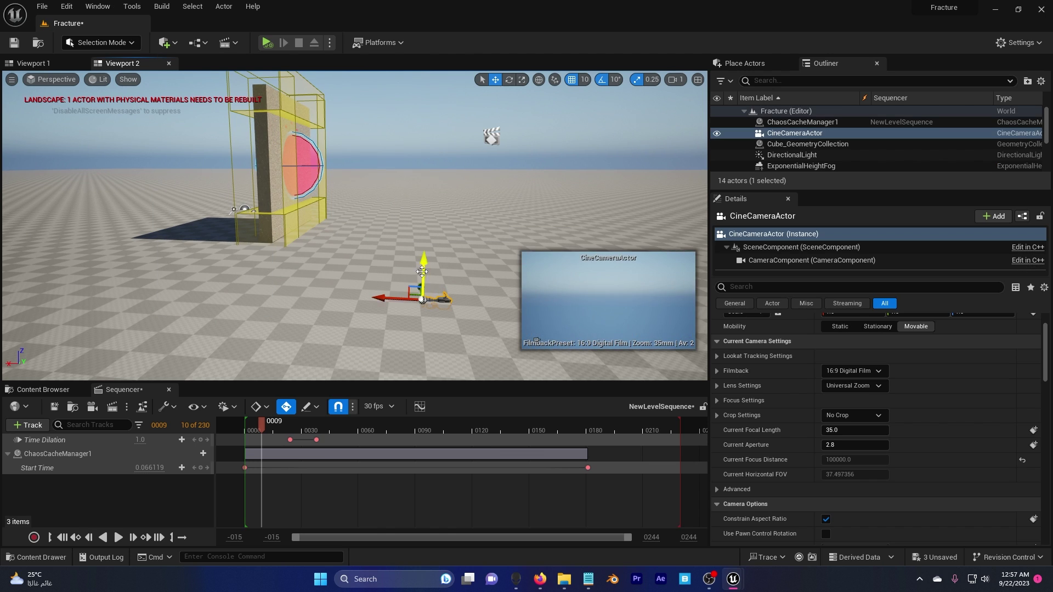
pyautogui.moveTo(424, 263); pyautogui.dragTo(427, 204)
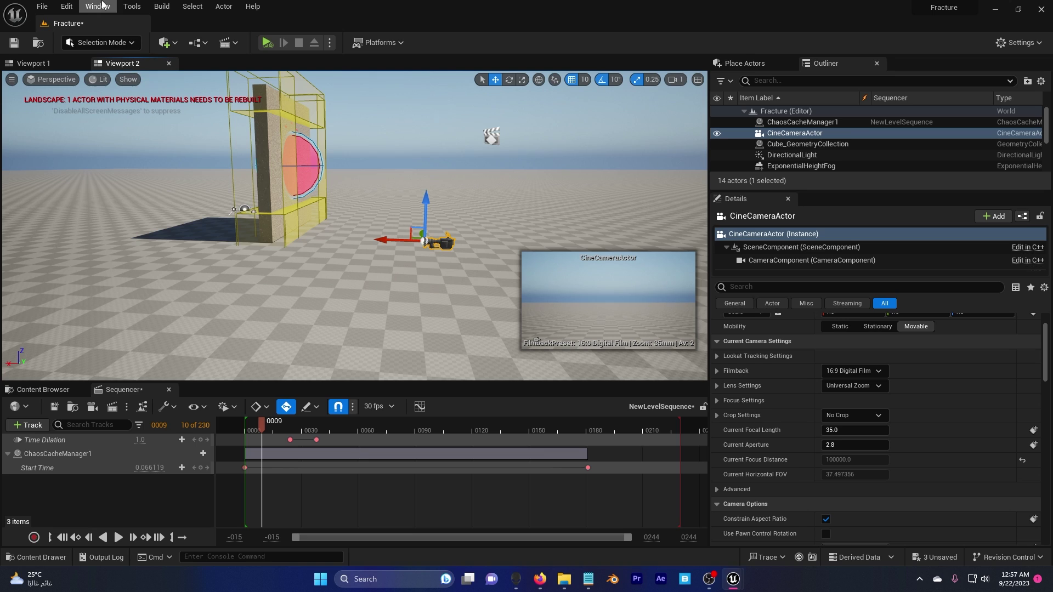
# Frame the wall through the CineCameraActor in Viewport 2 and add that camera to the level sequence
pyautogui.click(98, 6)
pyautogui.moveTo(131, 102)
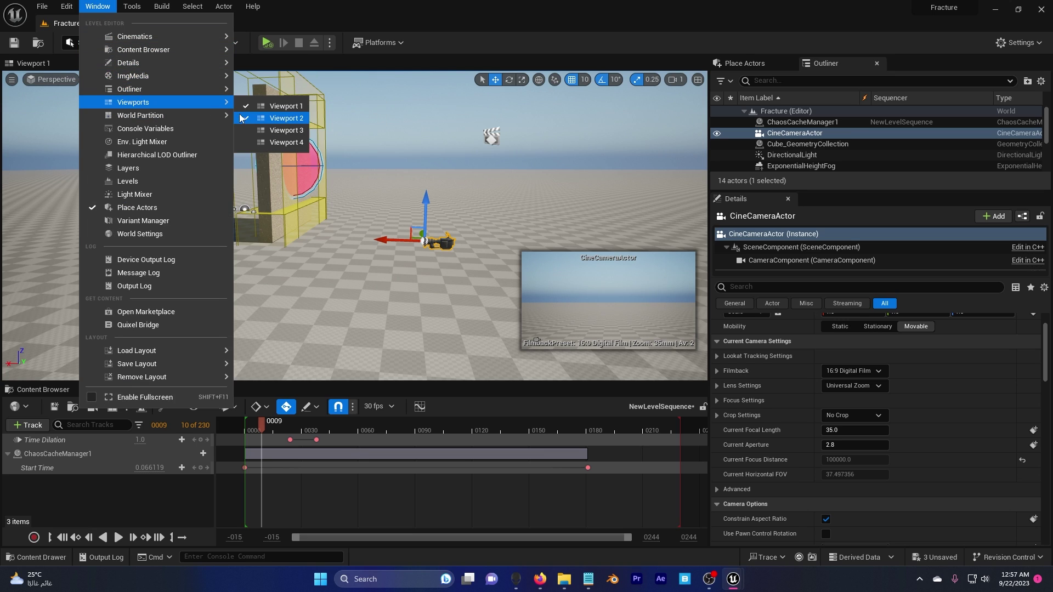
pyautogui.click(282, 118)
pyautogui.click(58, 79)
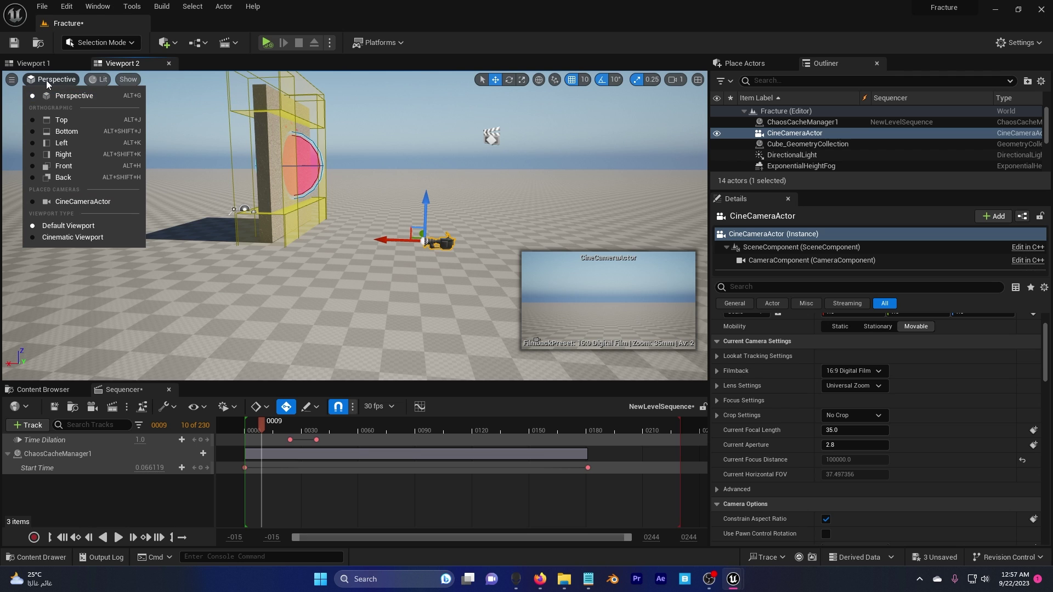
pyautogui.click(85, 201)
pyautogui.moveTo(275, 225); pyautogui.dragTo(373, 192, button='right')
pyautogui.press('s')
pyautogui.moveTo(816, 137); pyautogui.dragTo(129, 509)
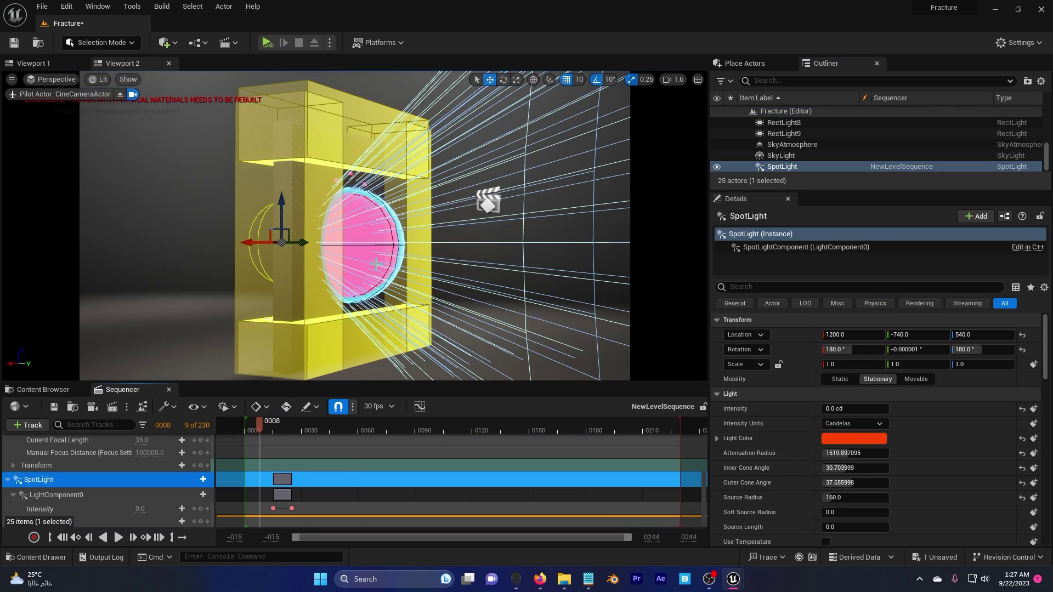
# Hide the bombVolume component of FS_BombField_Prototype by turning off its Visible property, then deselect the actor
pyautogui.click(365, 231)
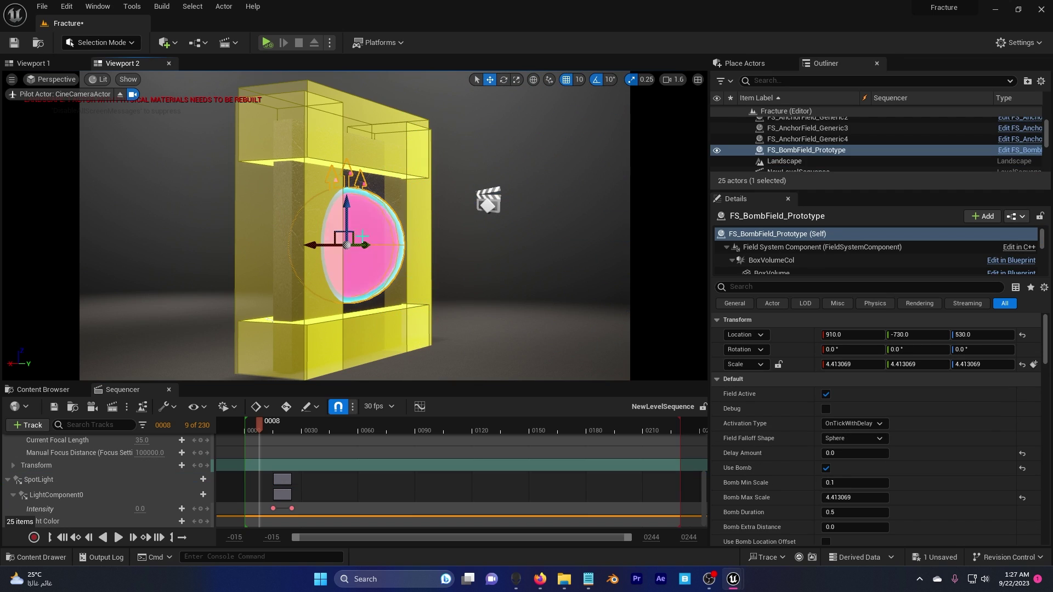
pyautogui.click(766, 287)
pyautogui.write('vi')
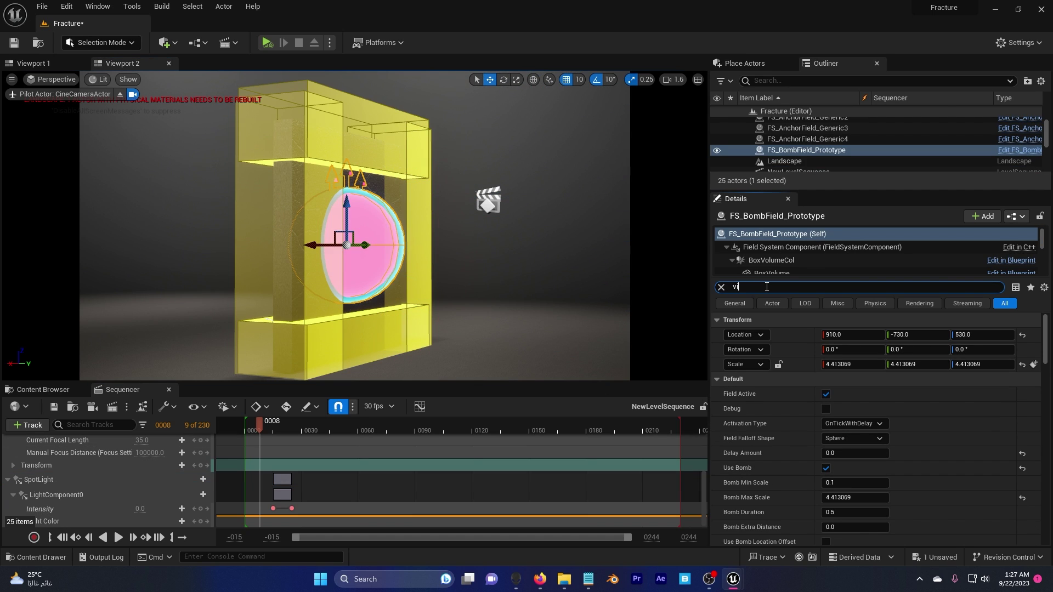
pyautogui.write('s')
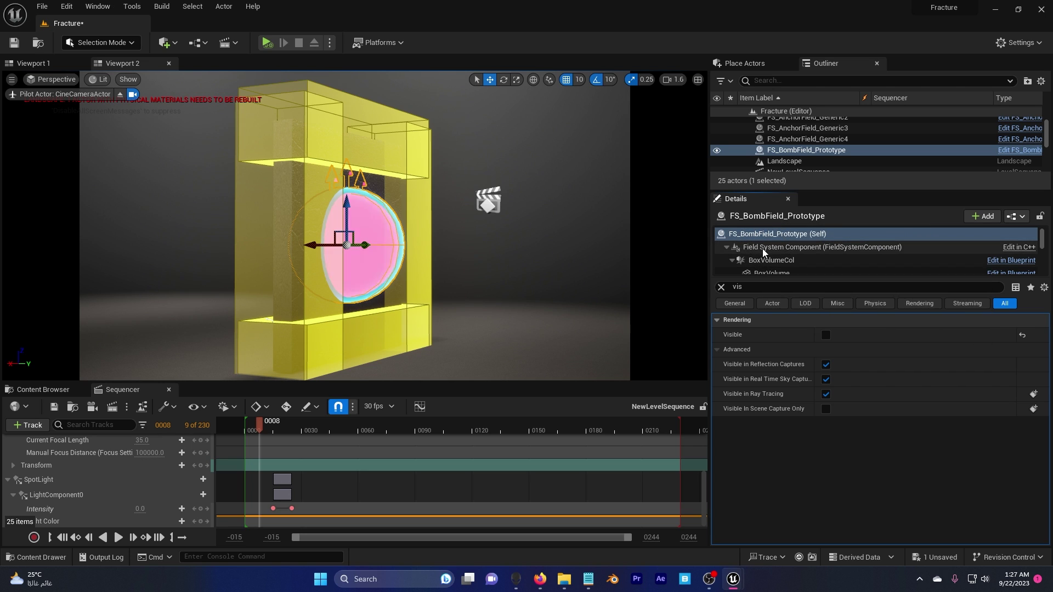
pyautogui.scroll(-5, 763, 251)
pyautogui.scroll(-5, 783, 260)
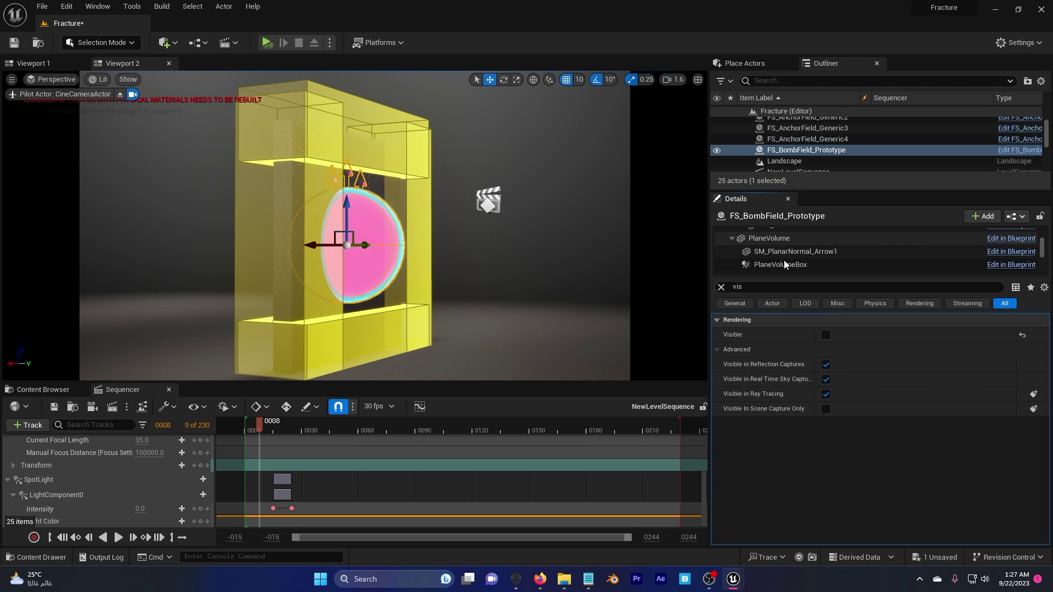
pyautogui.scroll(-2, 784, 261)
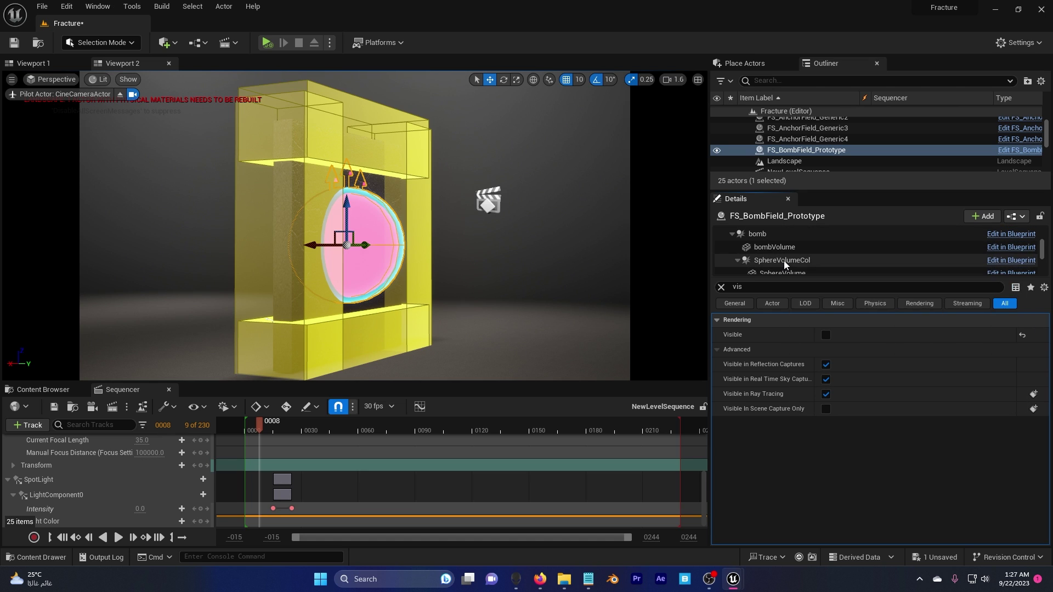
pyautogui.click(781, 248)
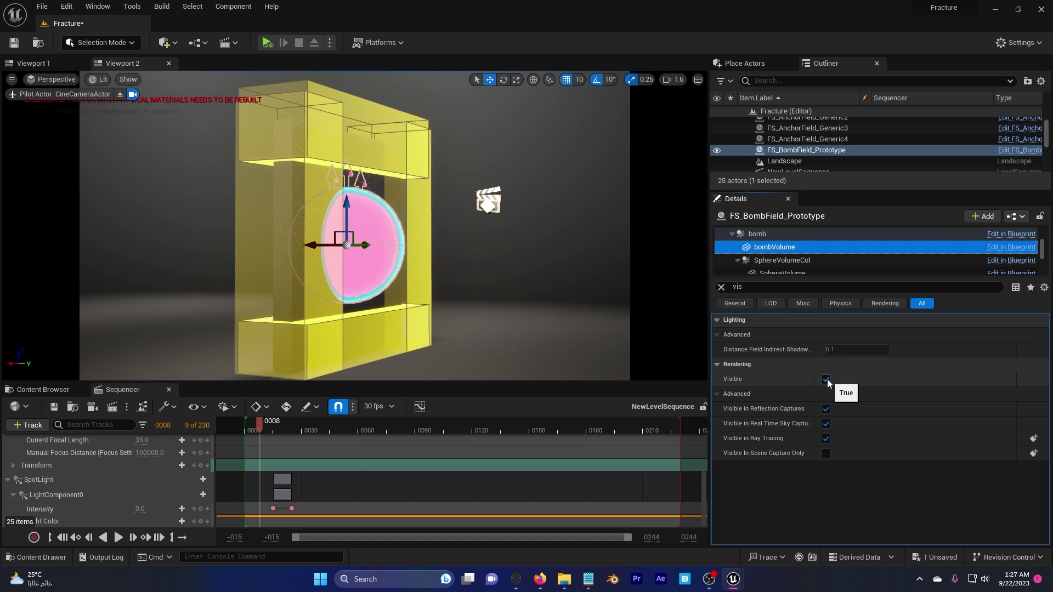
pyautogui.click(825, 379)
pyautogui.click(539, 175)
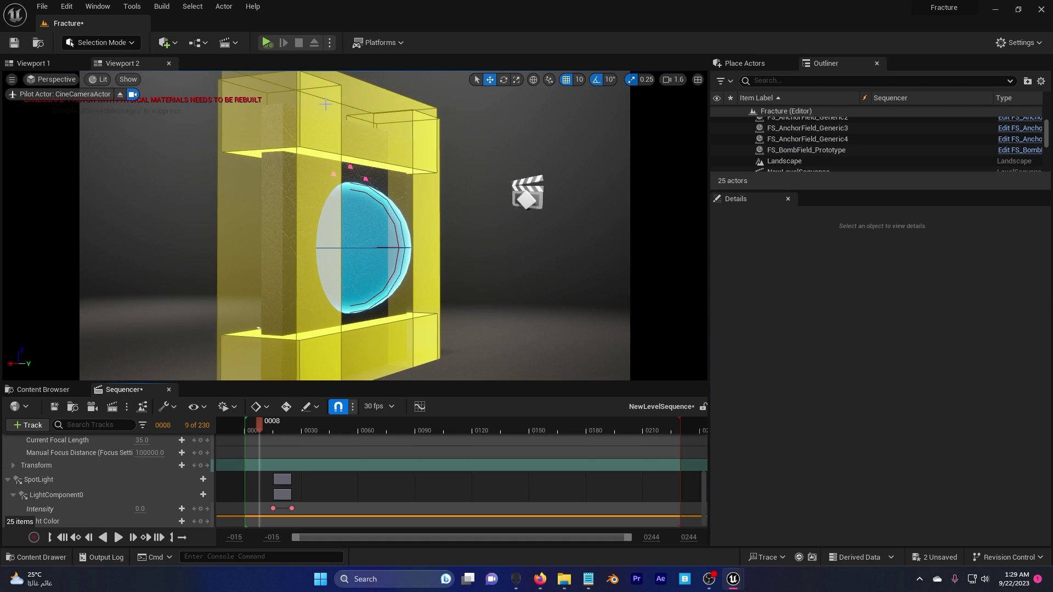
# Open the NewLevelSequence job's configuration in the Movie Render Queue and remove the .jpg sequence export
pyautogui.click(97, 7)
pyautogui.moveTo(209, 36)
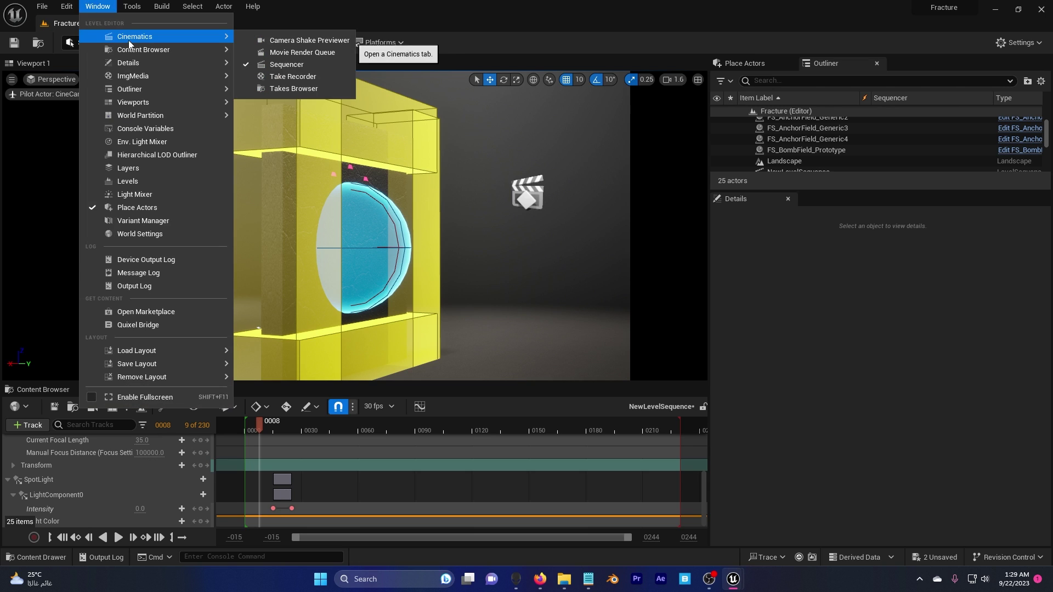
pyautogui.click(288, 53)
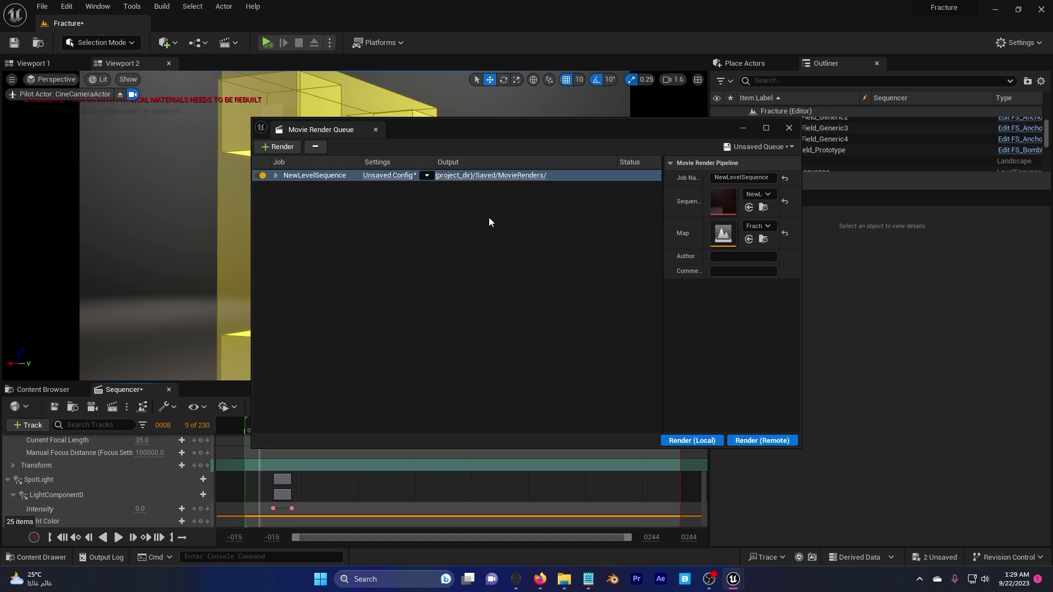
pyautogui.click(392, 179)
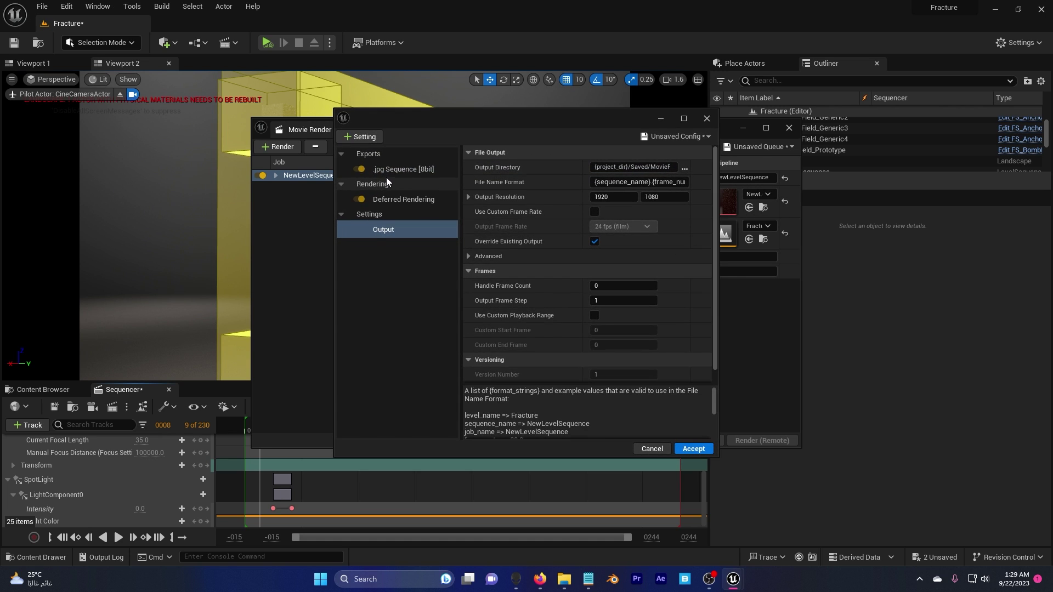
pyautogui.click(386, 176)
pyautogui.press('Delete')
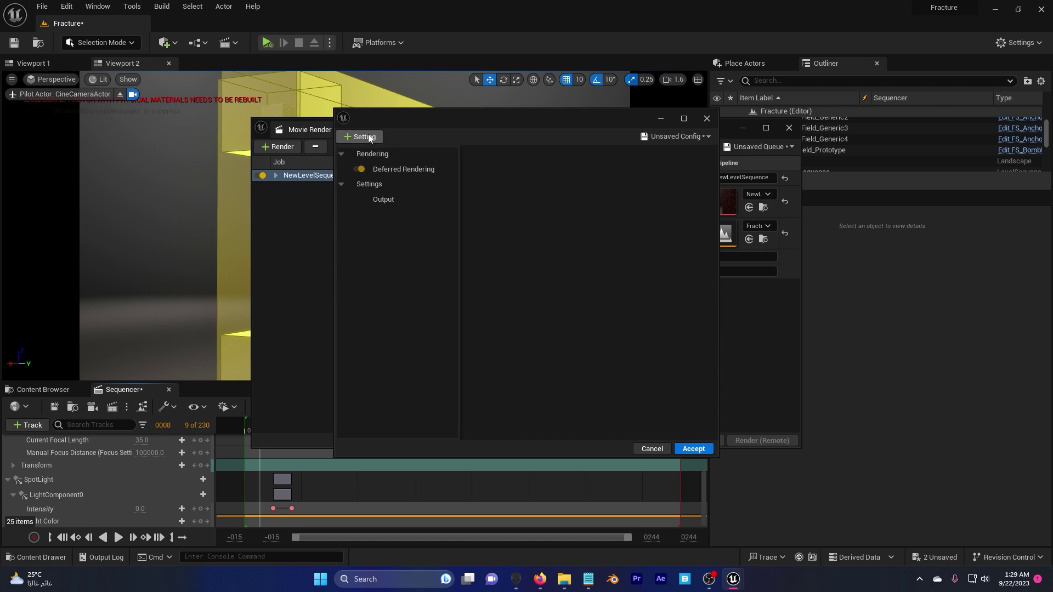
# Add Anti-aliasing, Console Variables and a .png Sequence [8bit] export to the render configuration
pyautogui.click(368, 138)
pyautogui.click(376, 166)
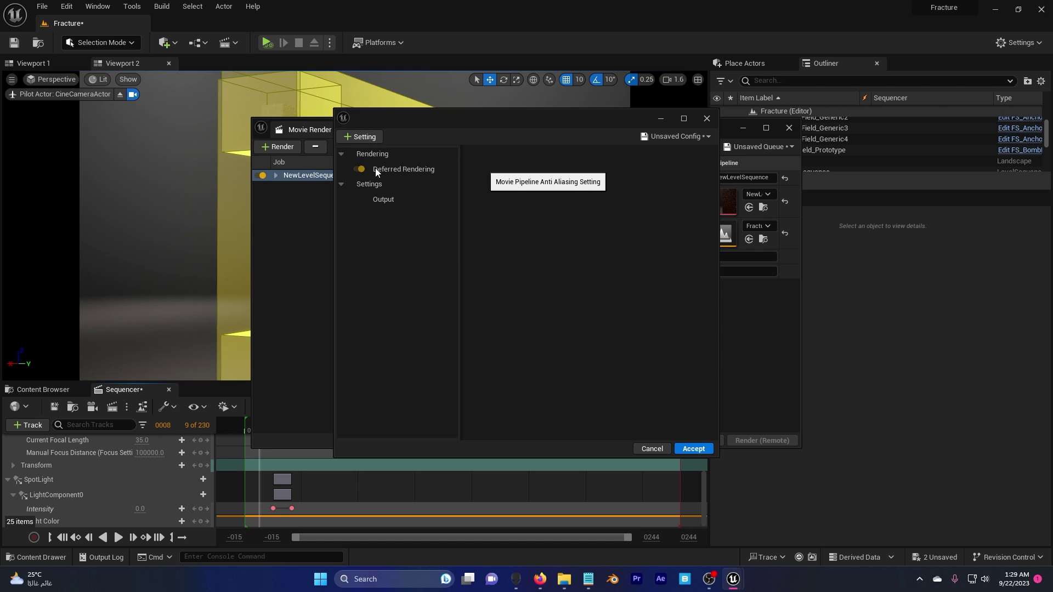
pyautogui.click(374, 139)
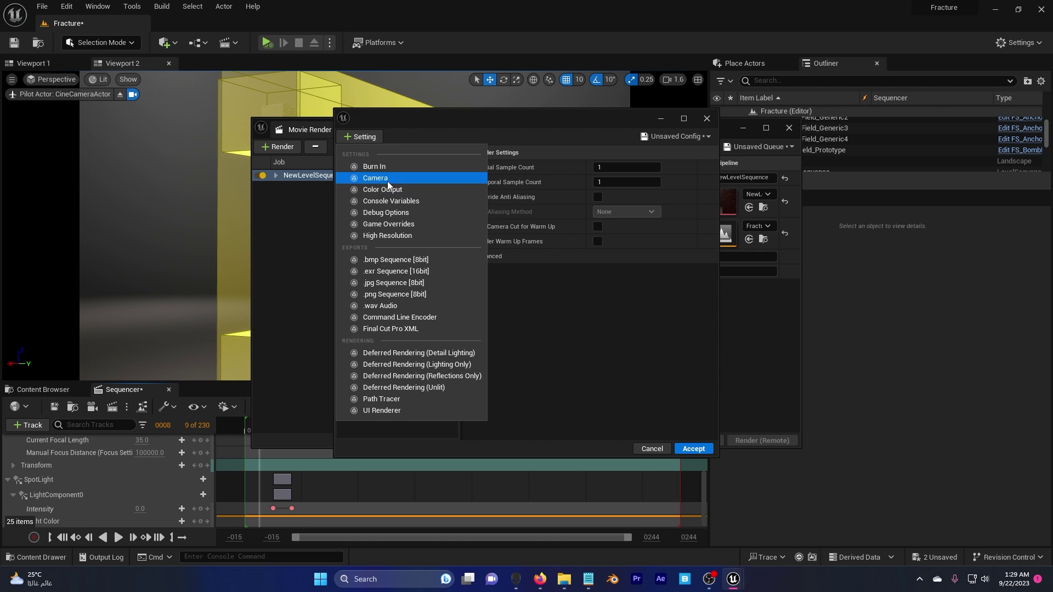
pyautogui.click(389, 201)
pyautogui.click(370, 136)
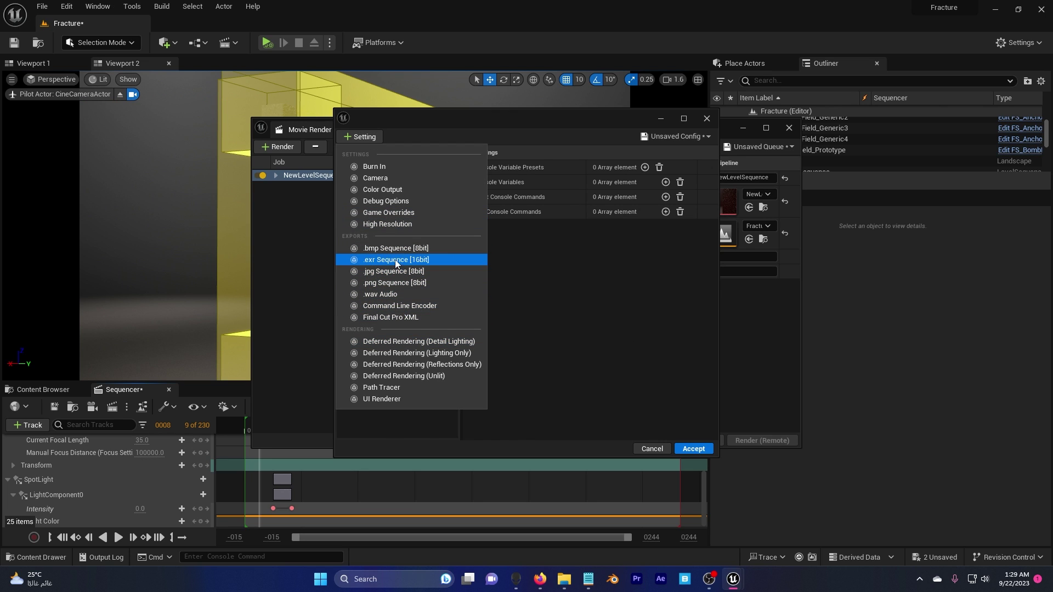
pyautogui.click(394, 285)
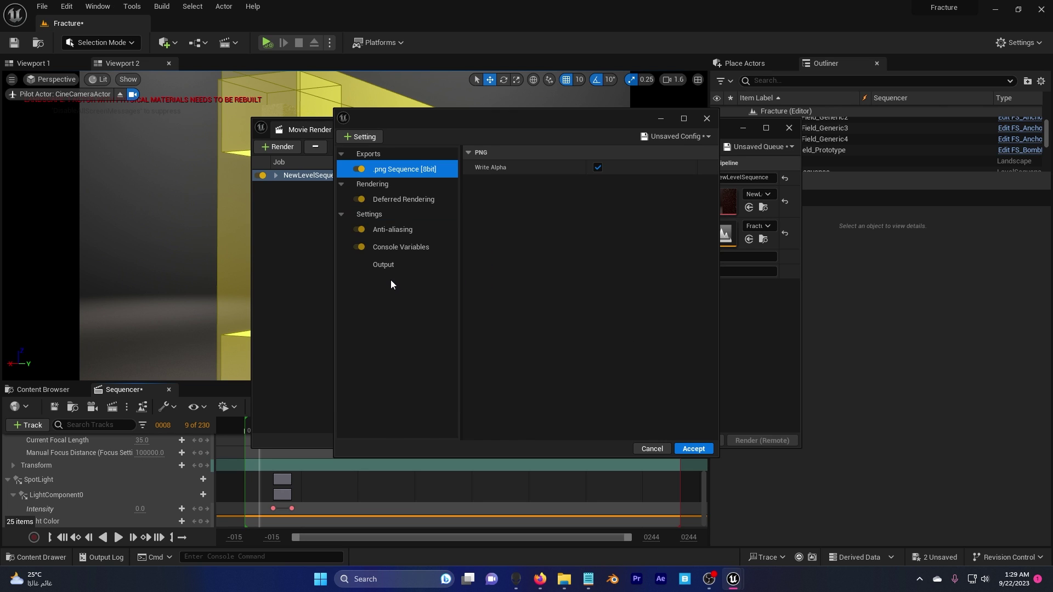
# Set the anti-aliasing Temporal Sample Count to 64 and enable Override Anti Aliasing with the method None
pyautogui.click(398, 199)
pyautogui.click(399, 229)
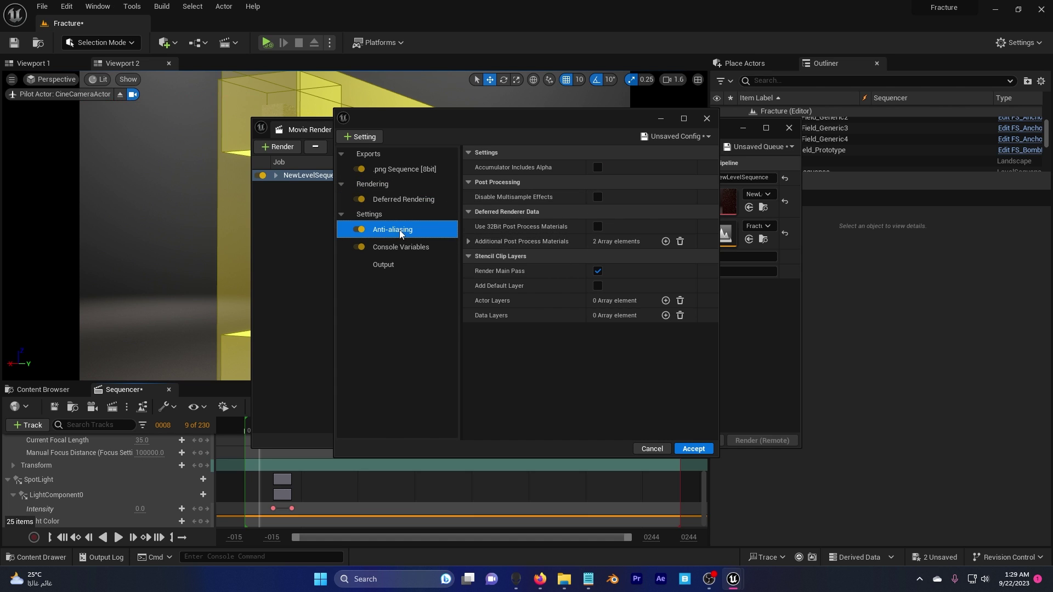
pyautogui.click(621, 181)
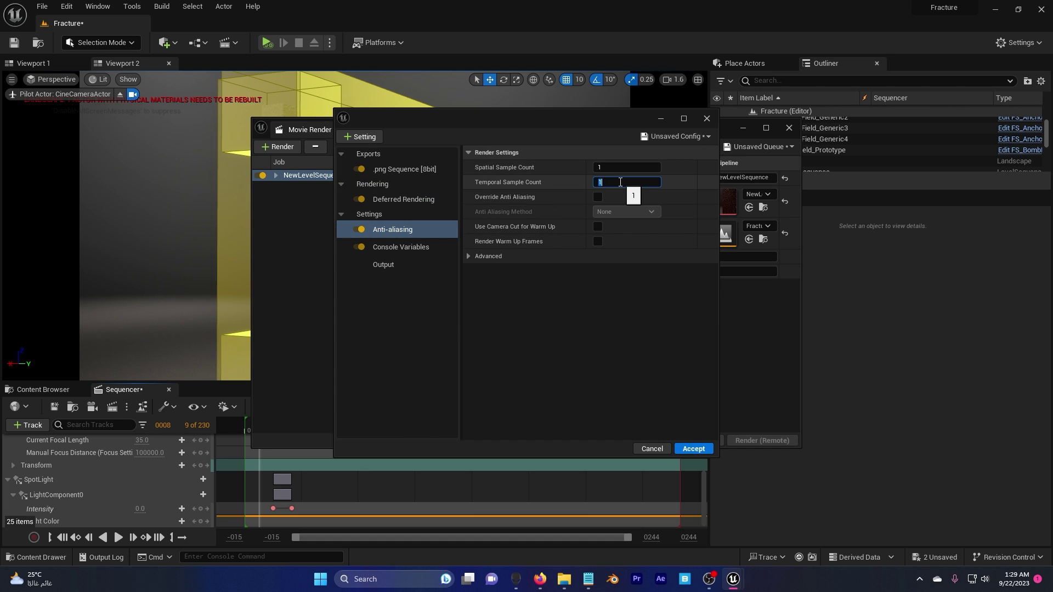
pyautogui.write('64')
pyautogui.press('Return')
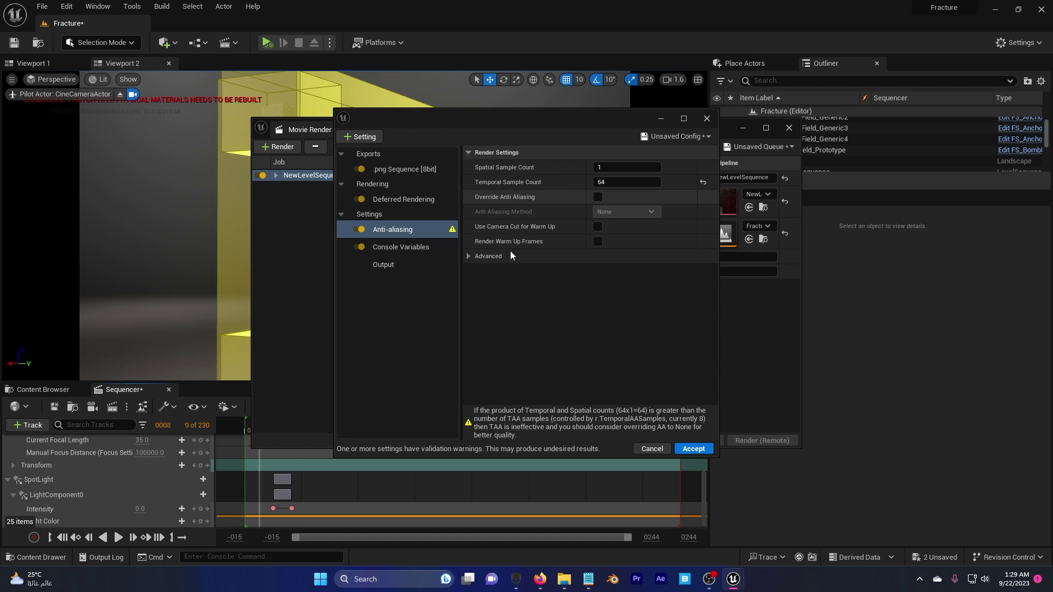
pyautogui.click(597, 197)
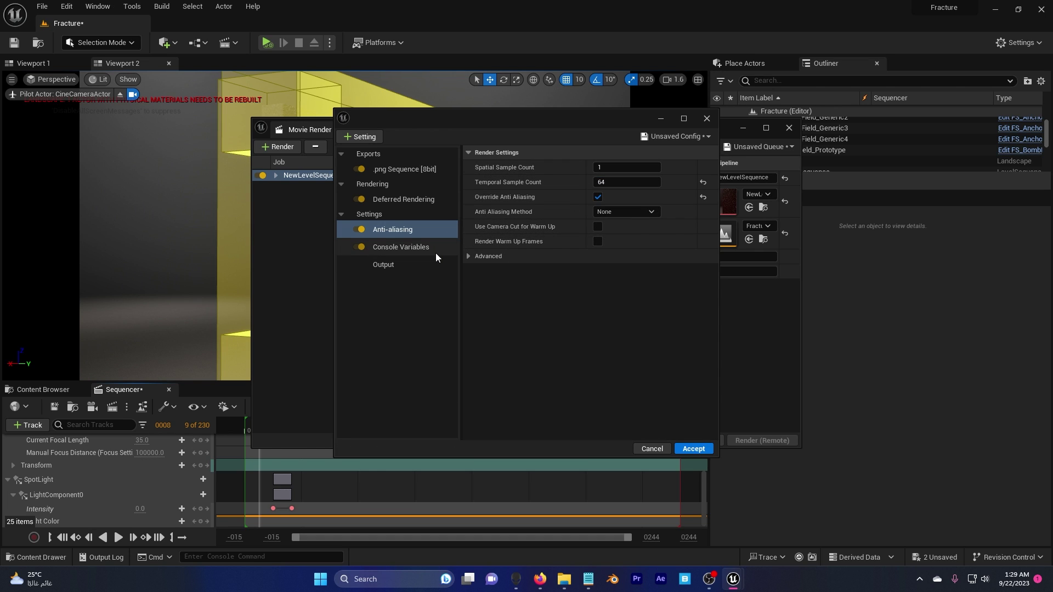
# Widen the render settings window and add four empty entries to the Console Variables list
pyautogui.click(403, 247)
pyautogui.moveTo(334, 123); pyautogui.dragTo(110, 122)
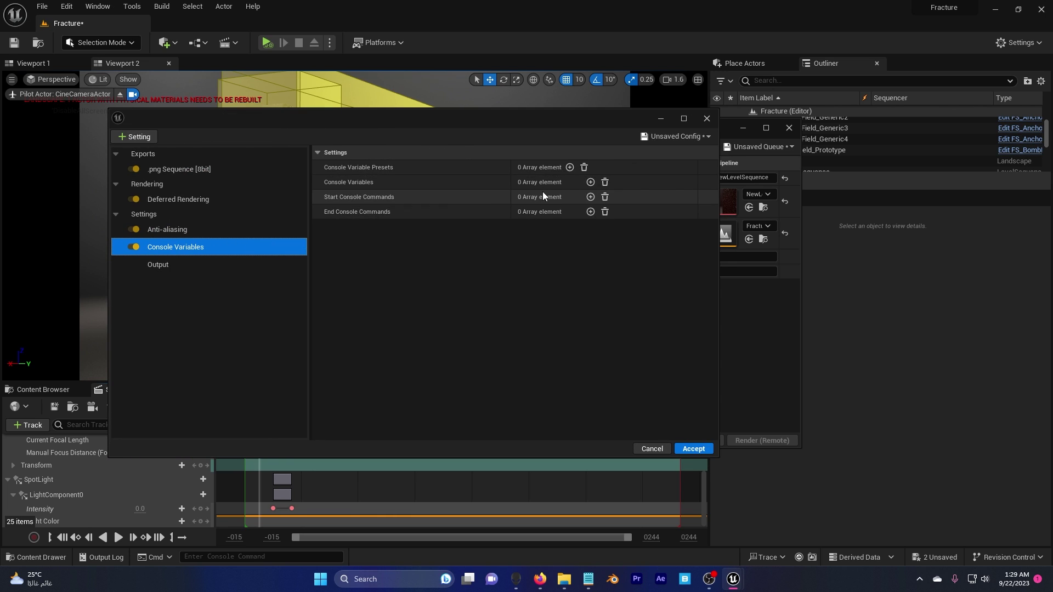
pyautogui.click(590, 182)
pyautogui.click(590, 182)
pyautogui.click(590, 182)
pyautogui.click(590, 182)
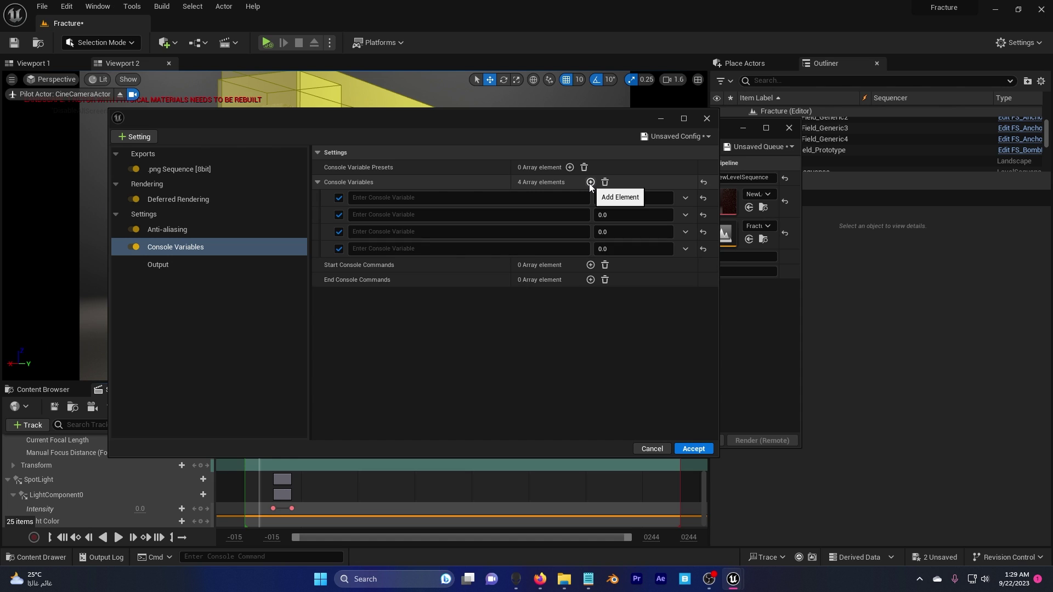
# Copy r.AmbientOcclusion.Denoiser.TemporalAccumulation from the Render text file in Notepad into the first console variable entry
pyautogui.click(588, 578)
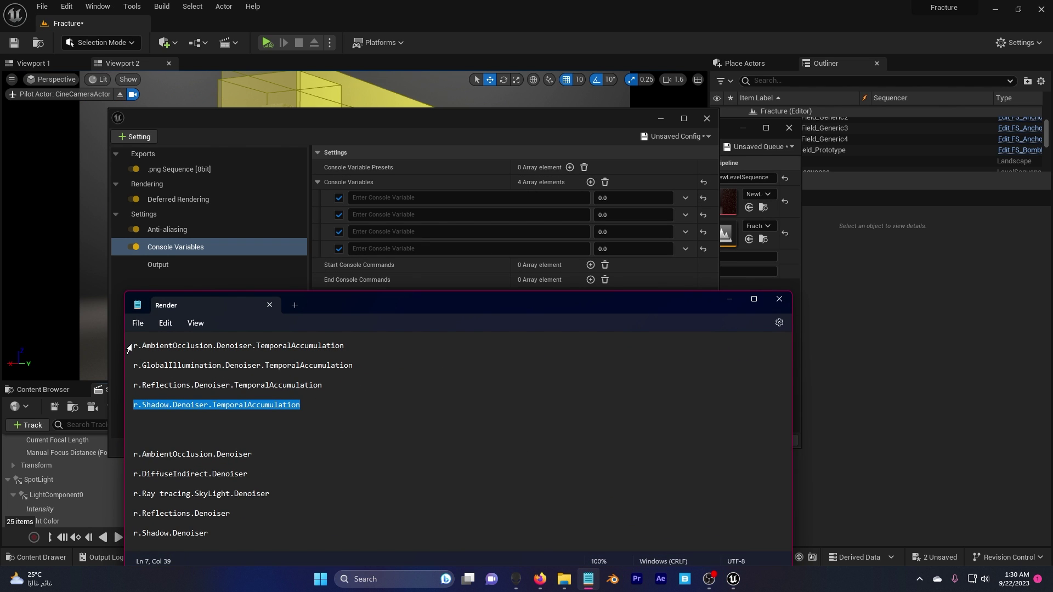
pyautogui.moveTo(133, 345); pyautogui.dragTo(341, 347)
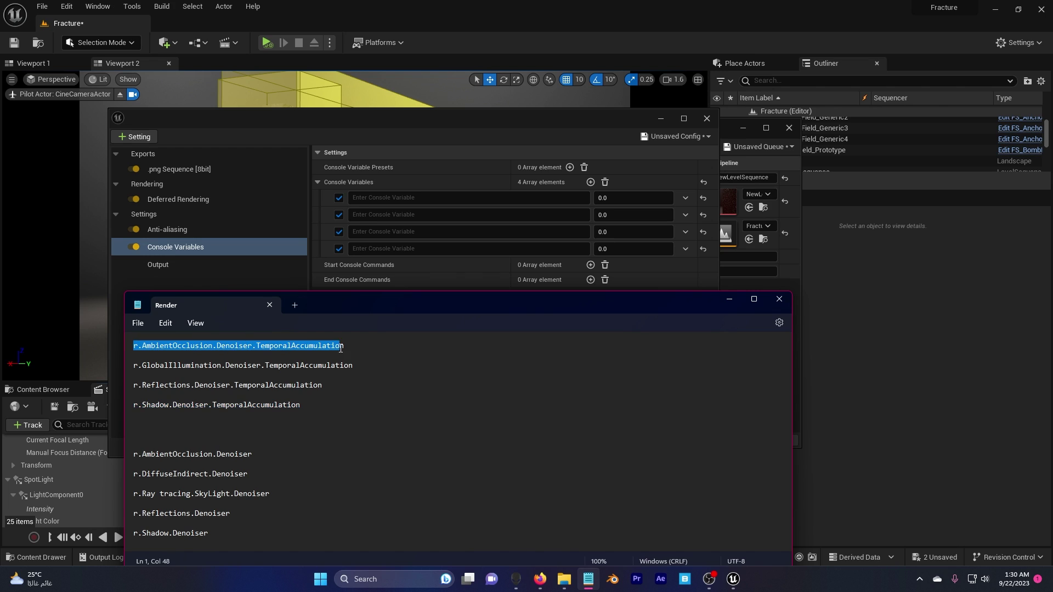
pyautogui.click(413, 198)
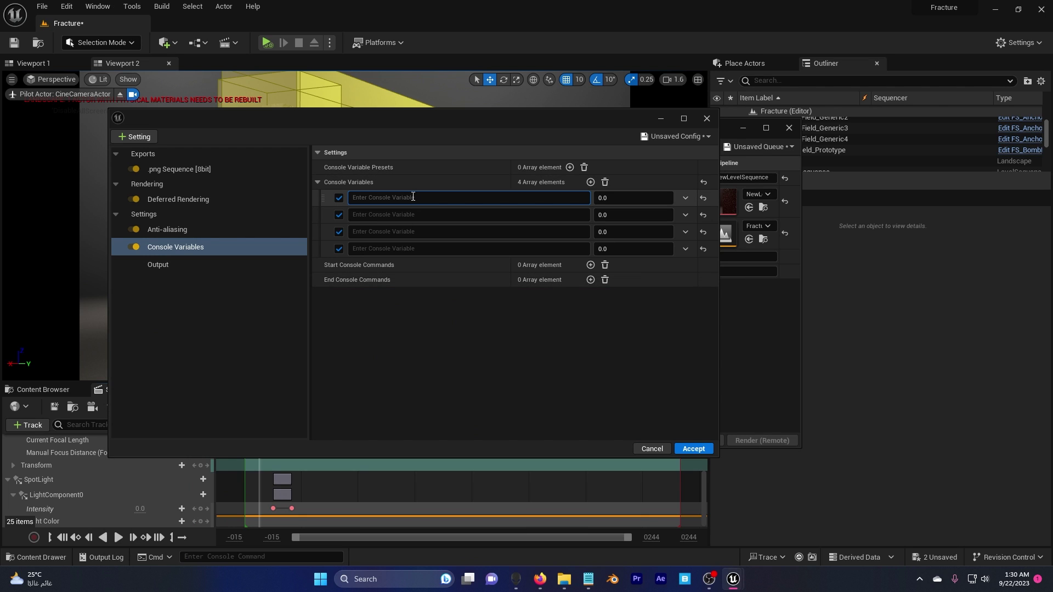
pyautogui.write('r.AmbientOcclusion.Denoiser.TemporalAccumulation')
pyautogui.click(415, 210)
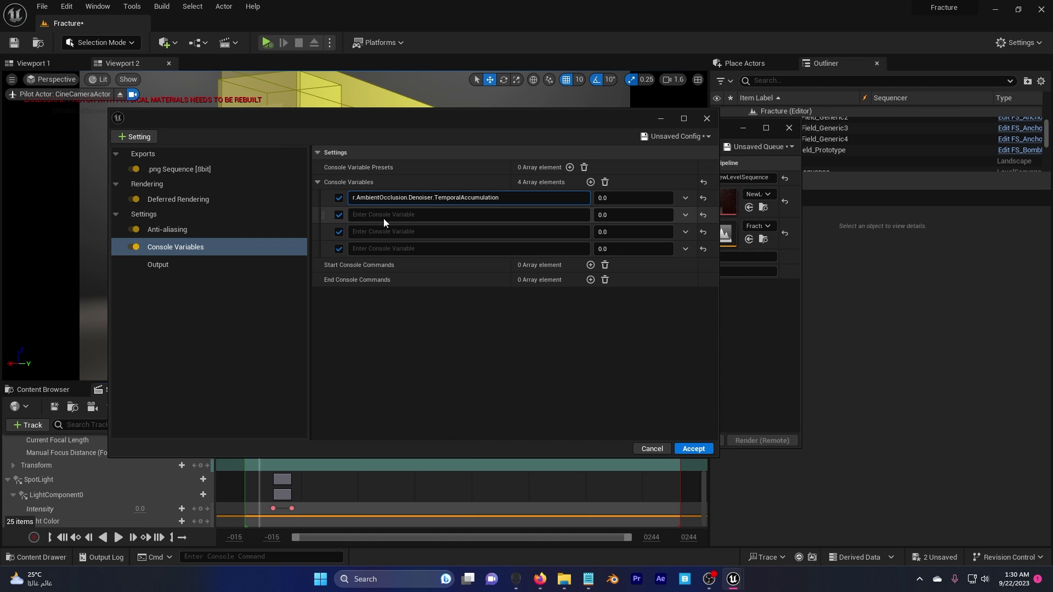
# Copy r.GlobalIllumination.Denoiser.TemporalAccumulation from the Render text file into the second console variable entry
pyautogui.hotkey('alt', 'Tab')
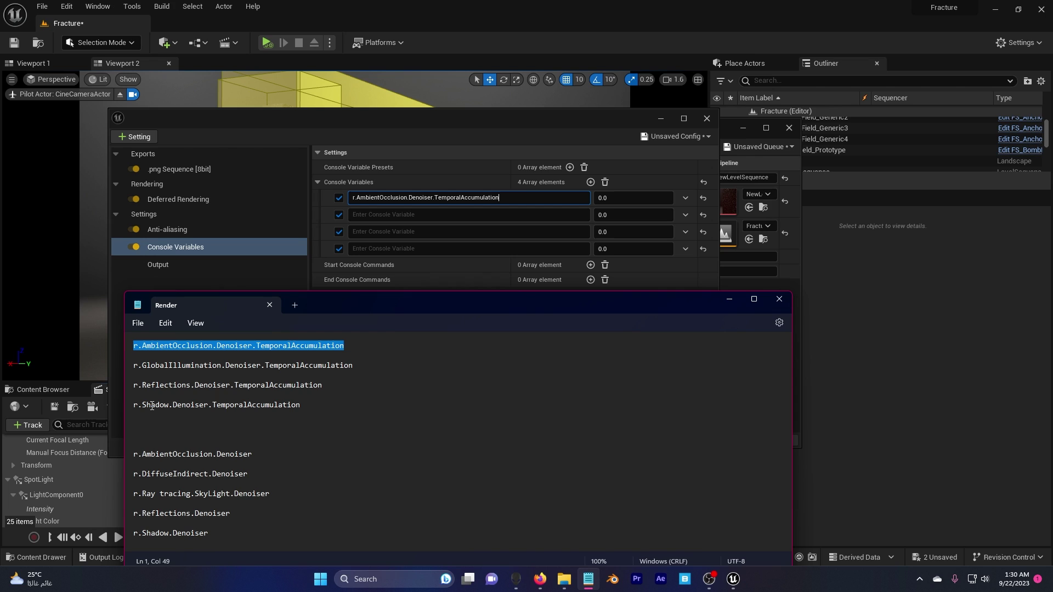
pyautogui.moveTo(355, 365); pyautogui.dragTo(135, 368)
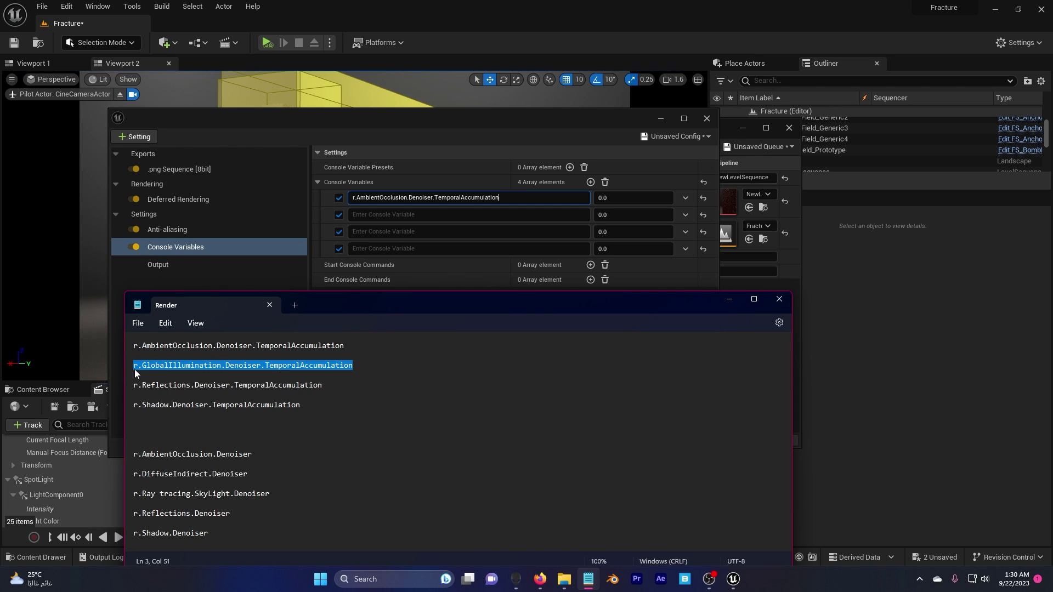
pyautogui.click(362, 214)
pyautogui.write('r.GlobalIllumination.Denoiser.TemporalAccumulation')
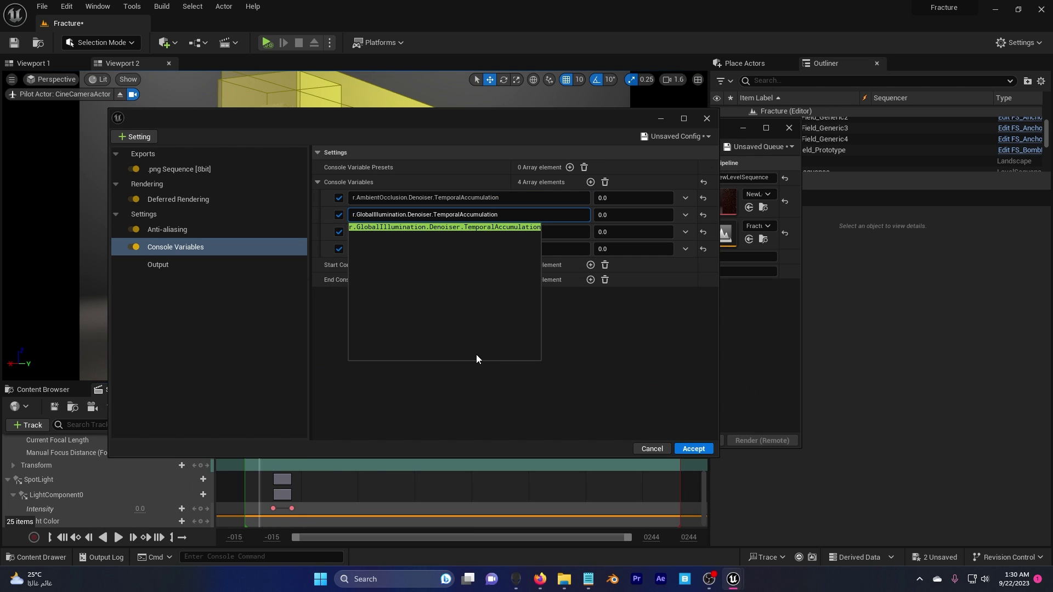
# Copy r.Reflections.Denoiser.TemporalAccumulation and r.Shadow.Denoiser.TemporalAccumulation from the Render text file into the third and fourth console variable entries
pyautogui.click(485, 228)
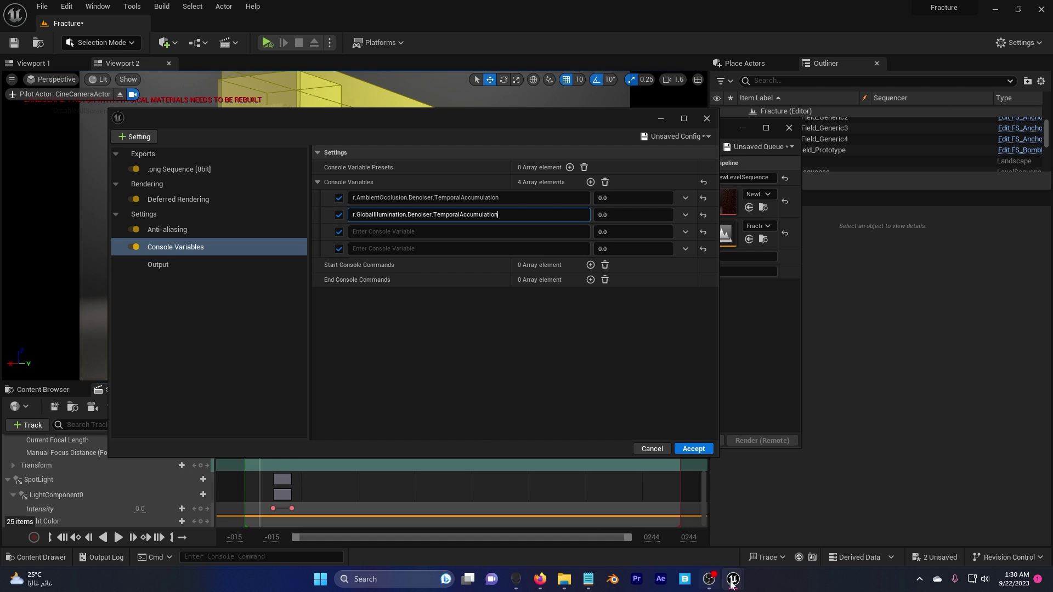
pyautogui.click(588, 578)
pyautogui.tripleClick(307, 385)
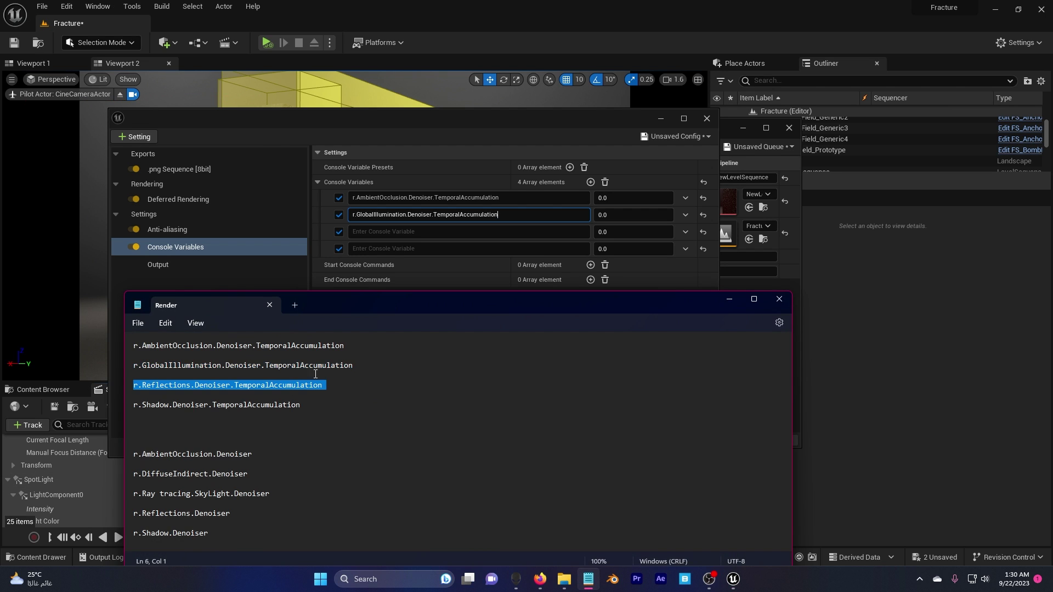
pyautogui.hotkey('ctrl', 'c')
pyautogui.click(373, 231)
pyautogui.hotkey('ctrl', 'v')
pyautogui.click(588, 579)
pyautogui.click(420, 252)
# Enable a custom frame rate in the render's Output settings and set it to 30 fps
pyautogui.click(166, 265)
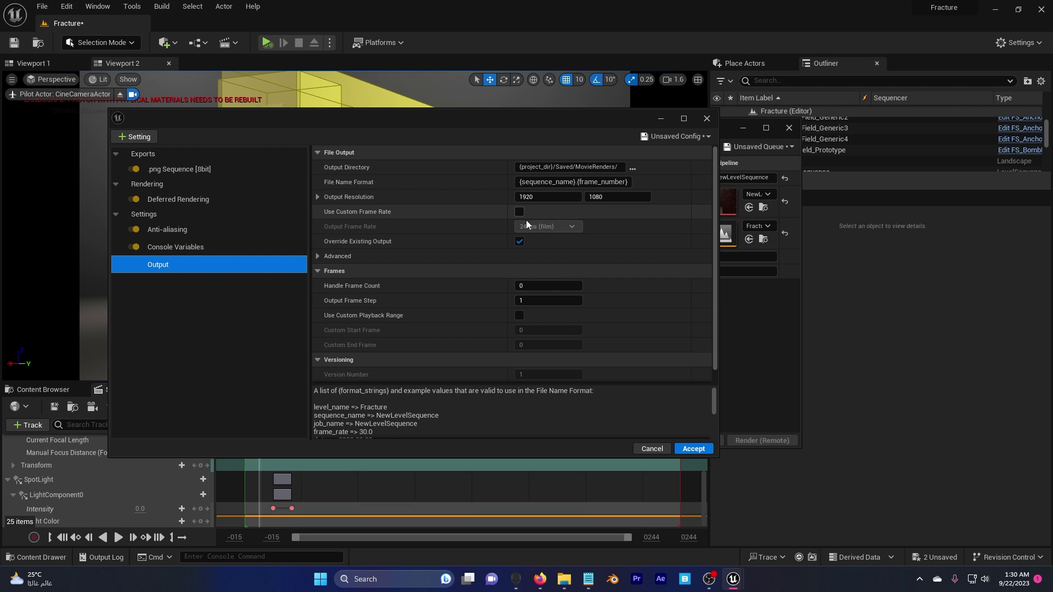
pyautogui.click(519, 211)
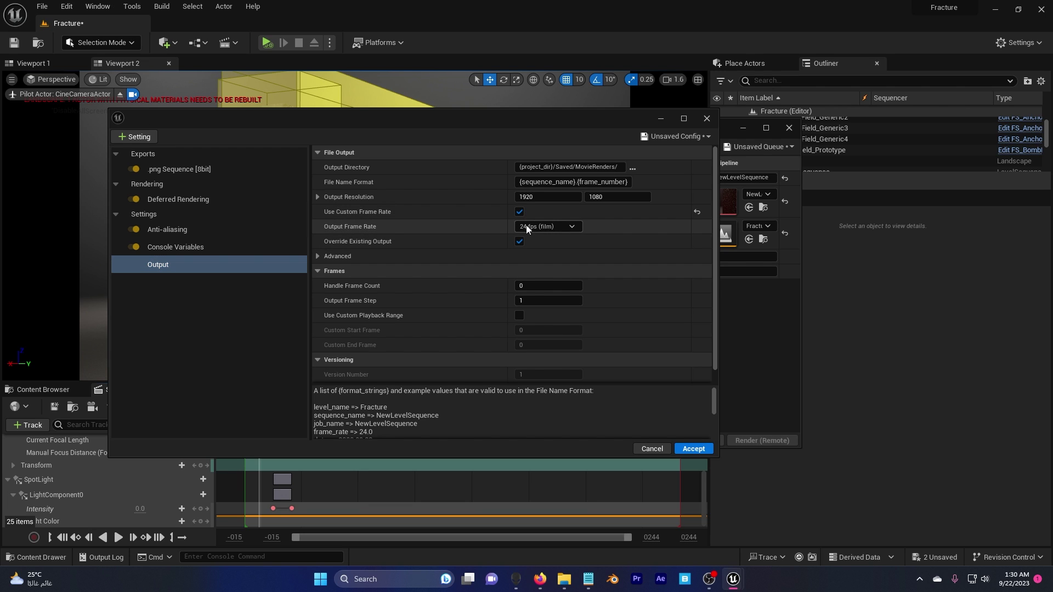
pyautogui.click(526, 225)
pyautogui.click(544, 289)
# Create a folder named Render in the Fracture project folder, choose it as the output directory, and accept the render settings
pyautogui.click(632, 168)
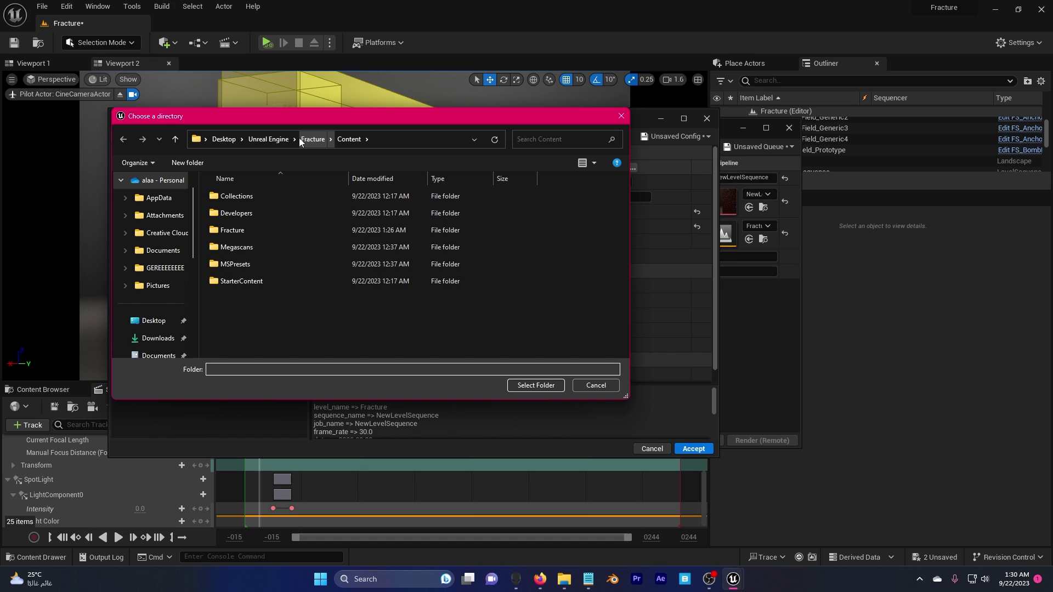
pyautogui.click(312, 139)
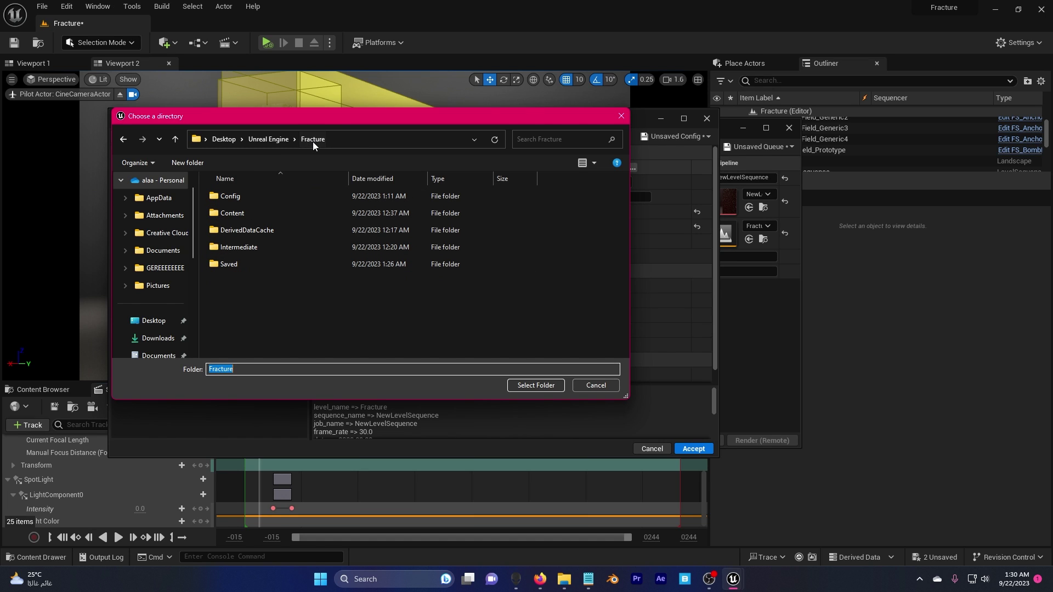
pyautogui.rightClick(236, 301)
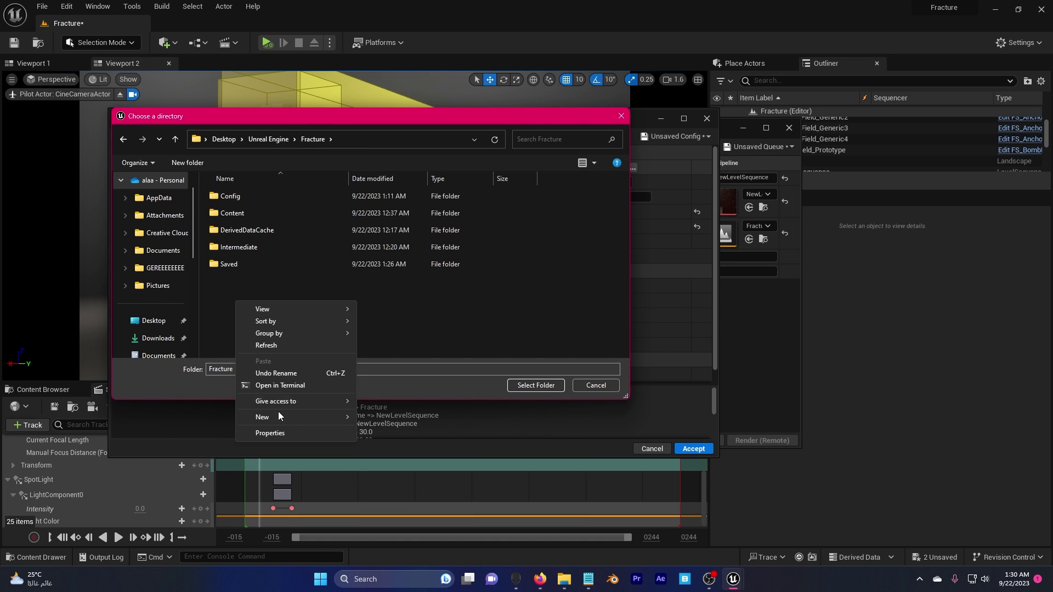
pyautogui.moveTo(277, 417)
pyautogui.click(378, 417)
pyautogui.write('Render')
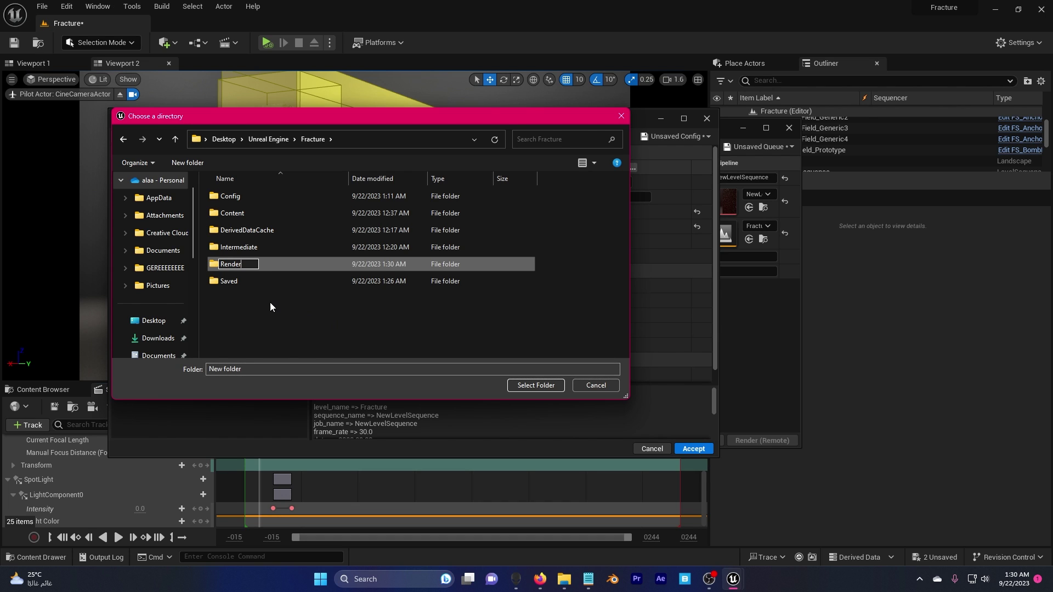
pyautogui.press('Return')
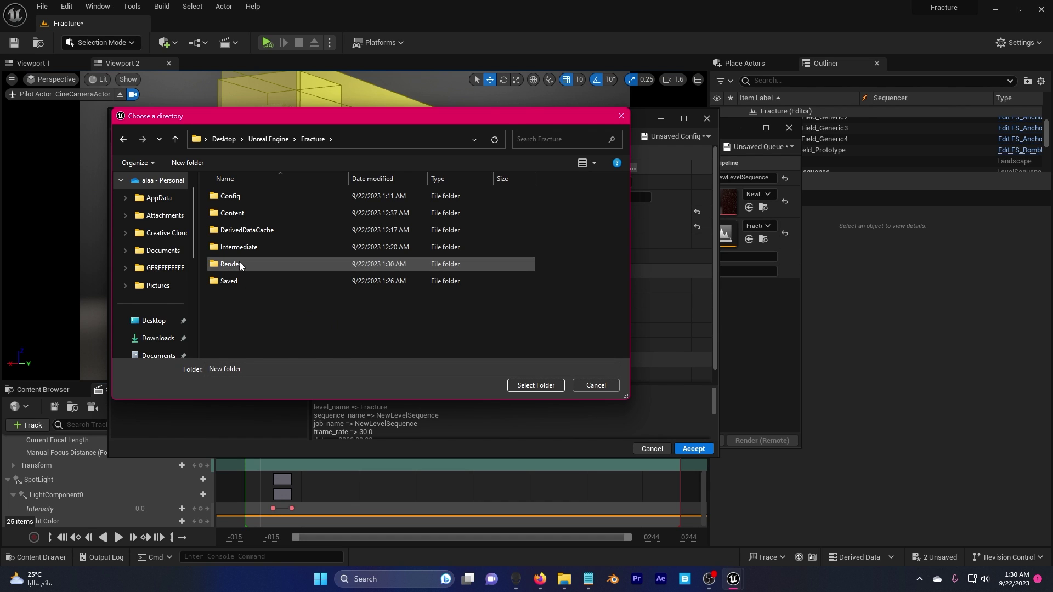
pyautogui.doubleClick(239, 263)
pyautogui.click(532, 383)
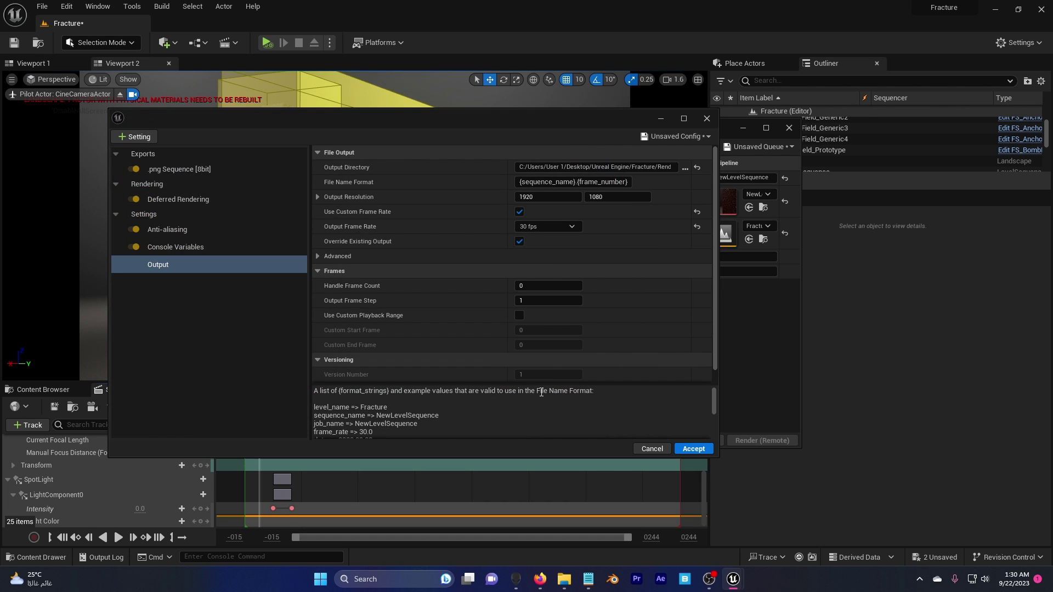
pyautogui.click(693, 449)
# Shorten the level sequence's playback range in Sequencer so that it ends at frame 83
pyautogui.click(686, 439)
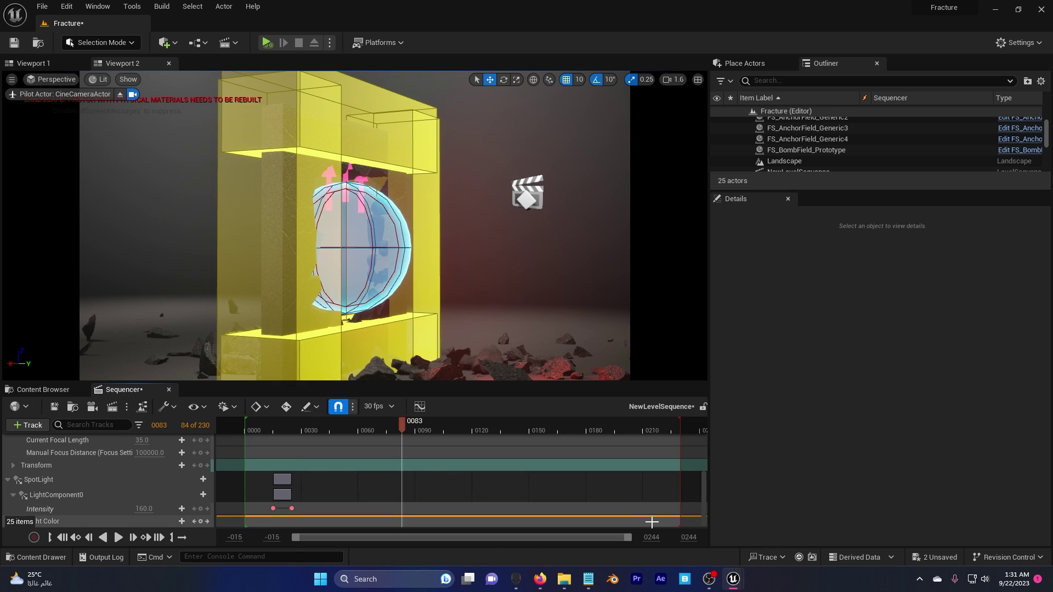
pyautogui.moveTo(680, 487); pyautogui.dragTo(400, 448)
# Bring back the Movie Render Queue window, reposition it, and start a local render of NewLevelSequence
pyautogui.moveTo(733, 578)
pyautogui.click(885, 542)
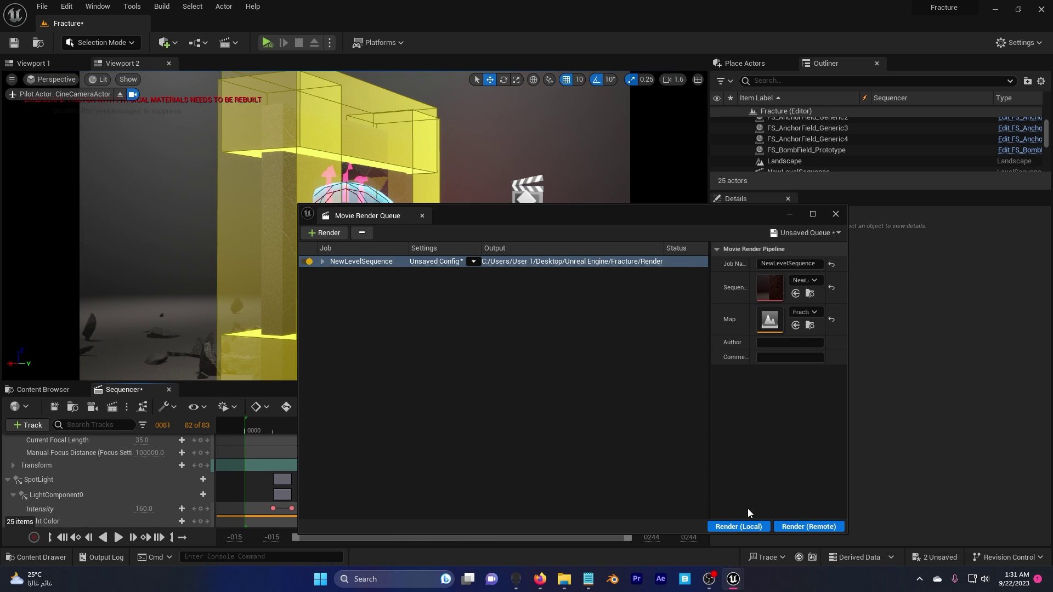
pyautogui.moveTo(659, 219); pyautogui.dragTo(477, 138)
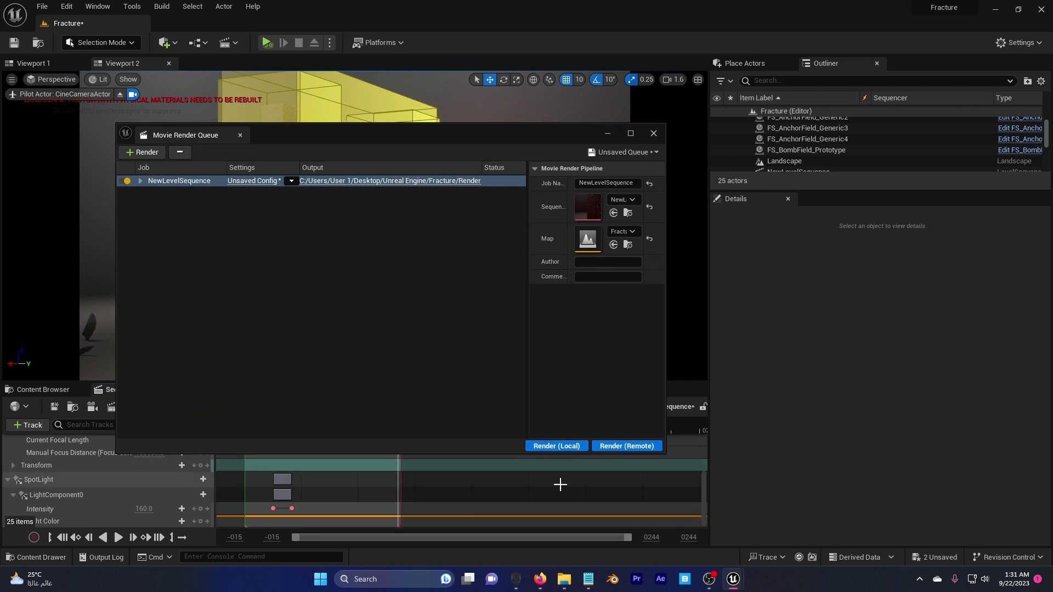
pyautogui.click(565, 446)
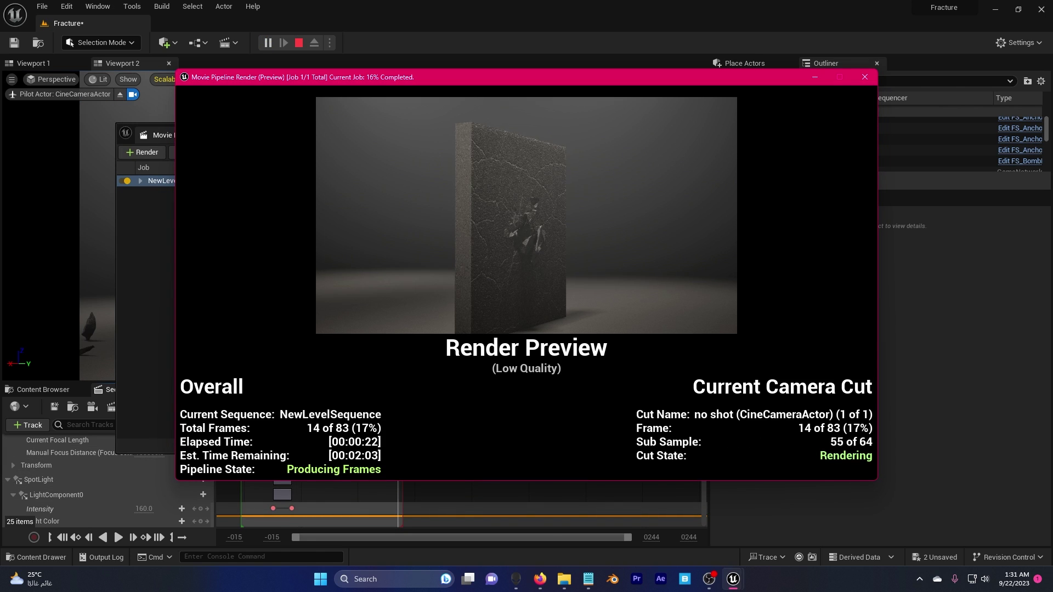